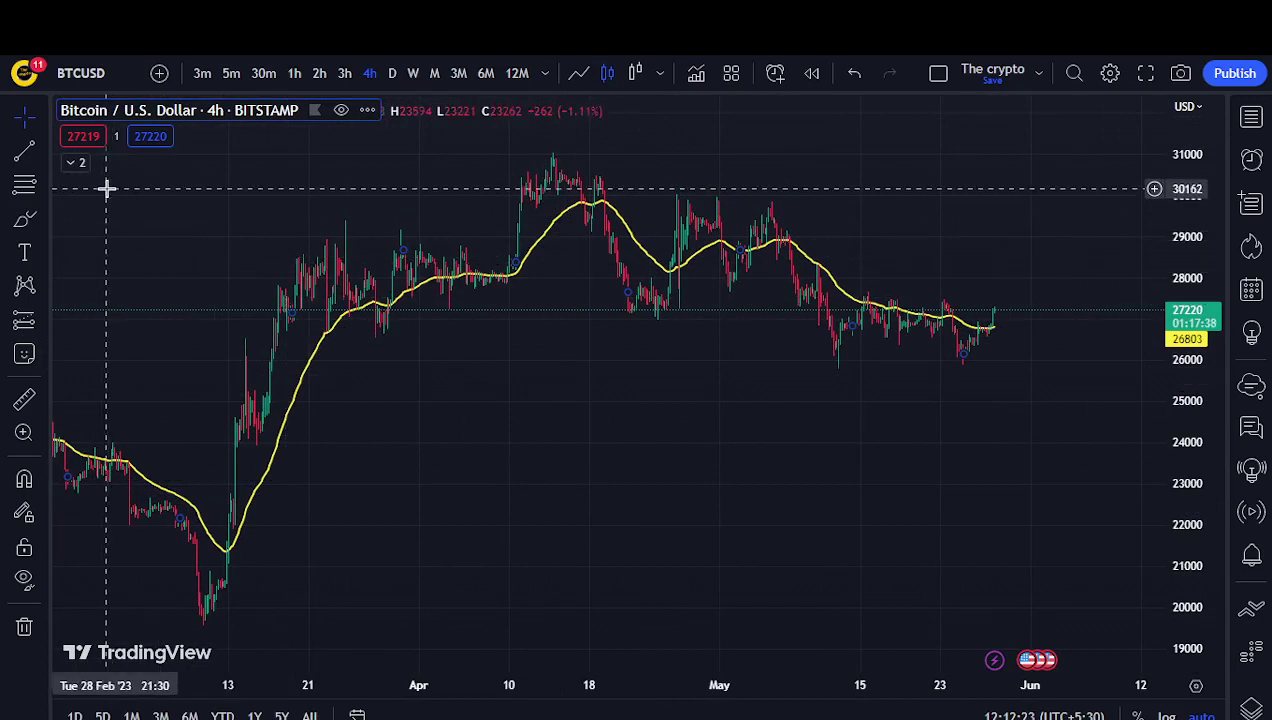
- Show and hide the indicator list, then pan and zoom along the chart's time axis
click(78, 164)
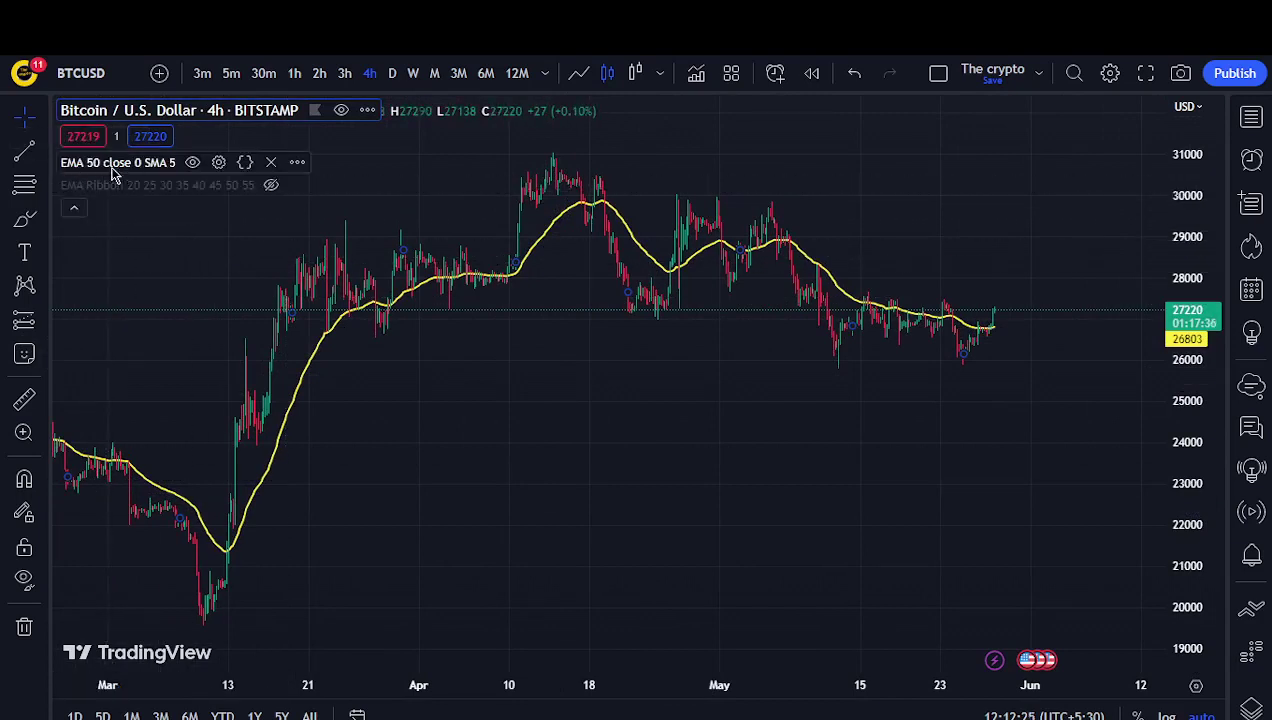
click(76, 206)
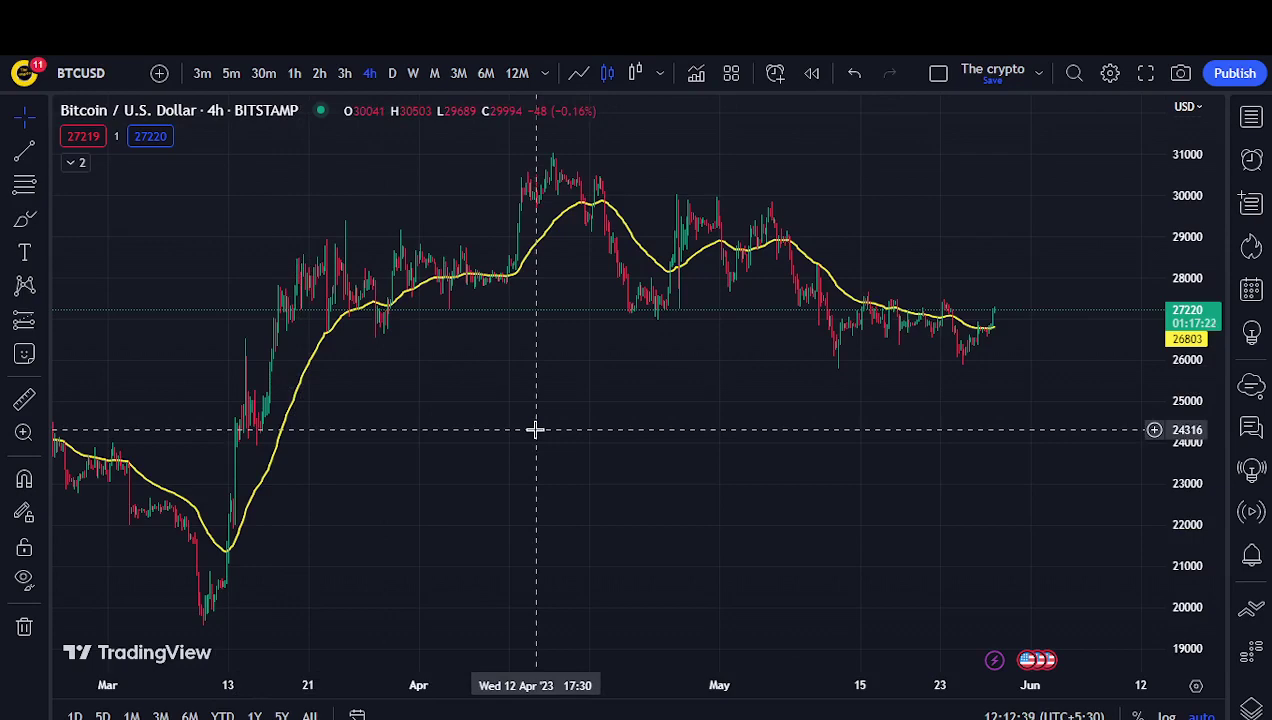
drag(554, 426, 466, 456)
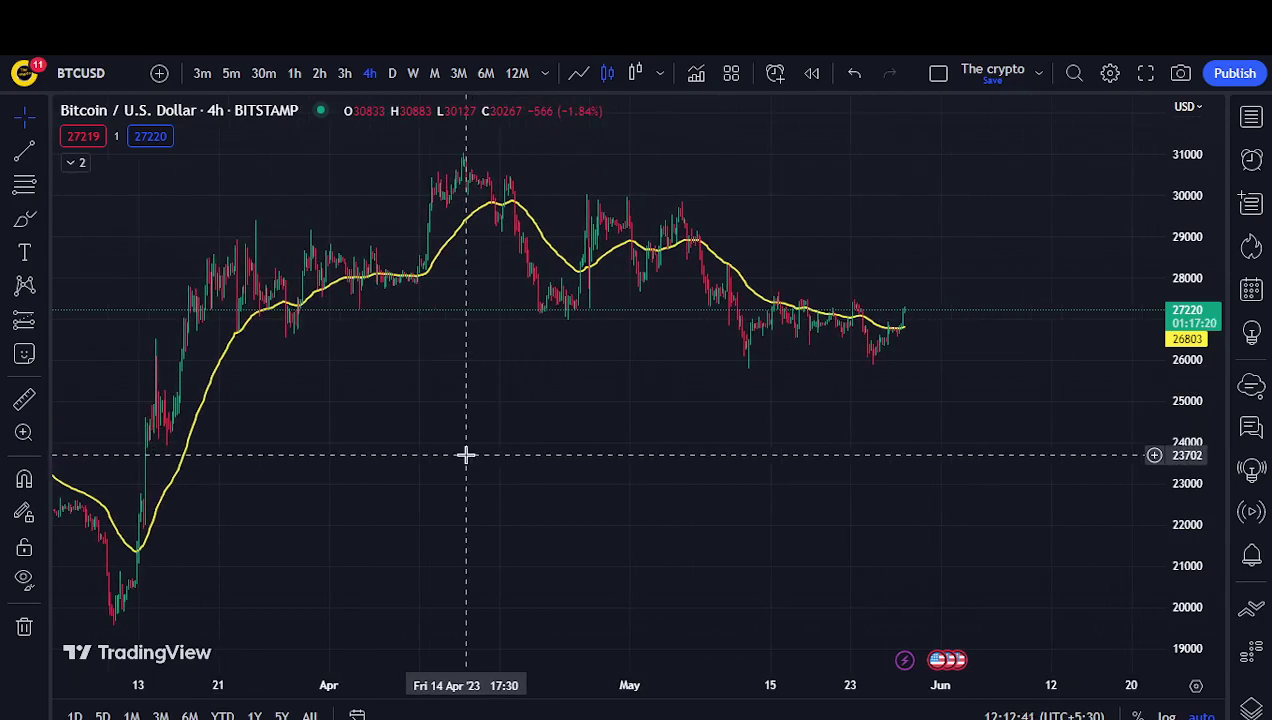
scroll(466, 463, up, 2)
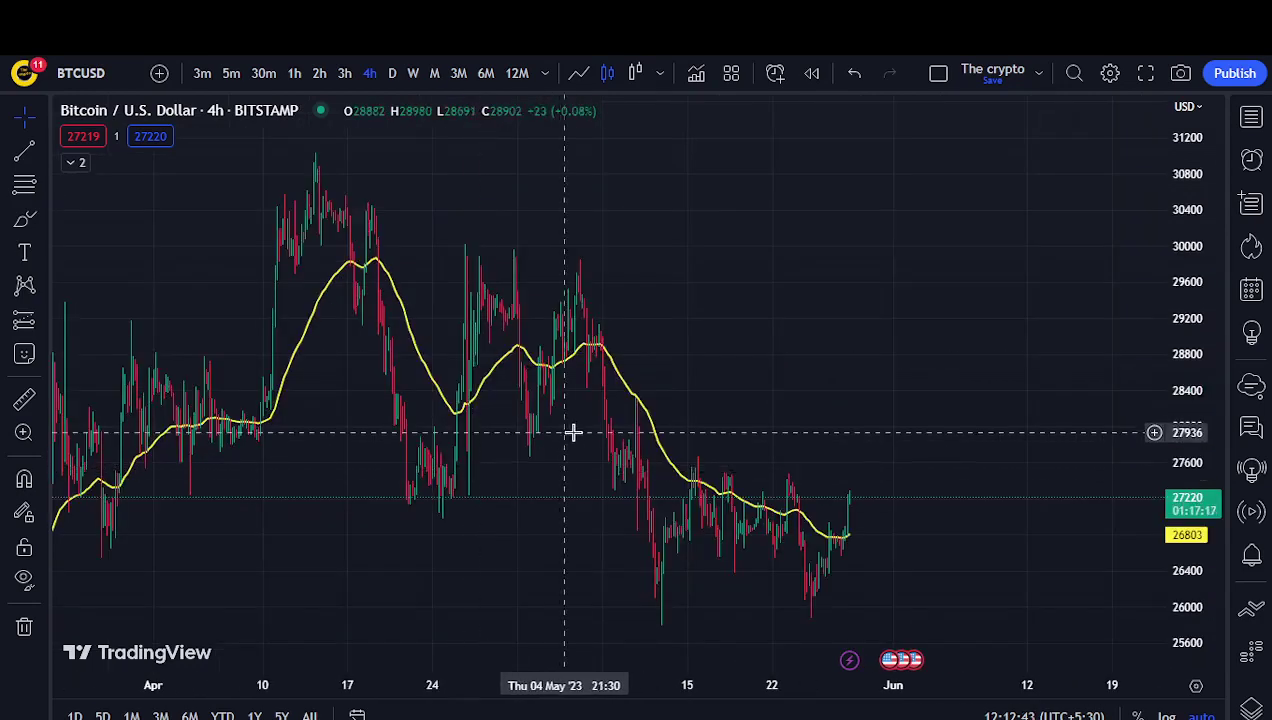
scroll(510, 362, down, 5)
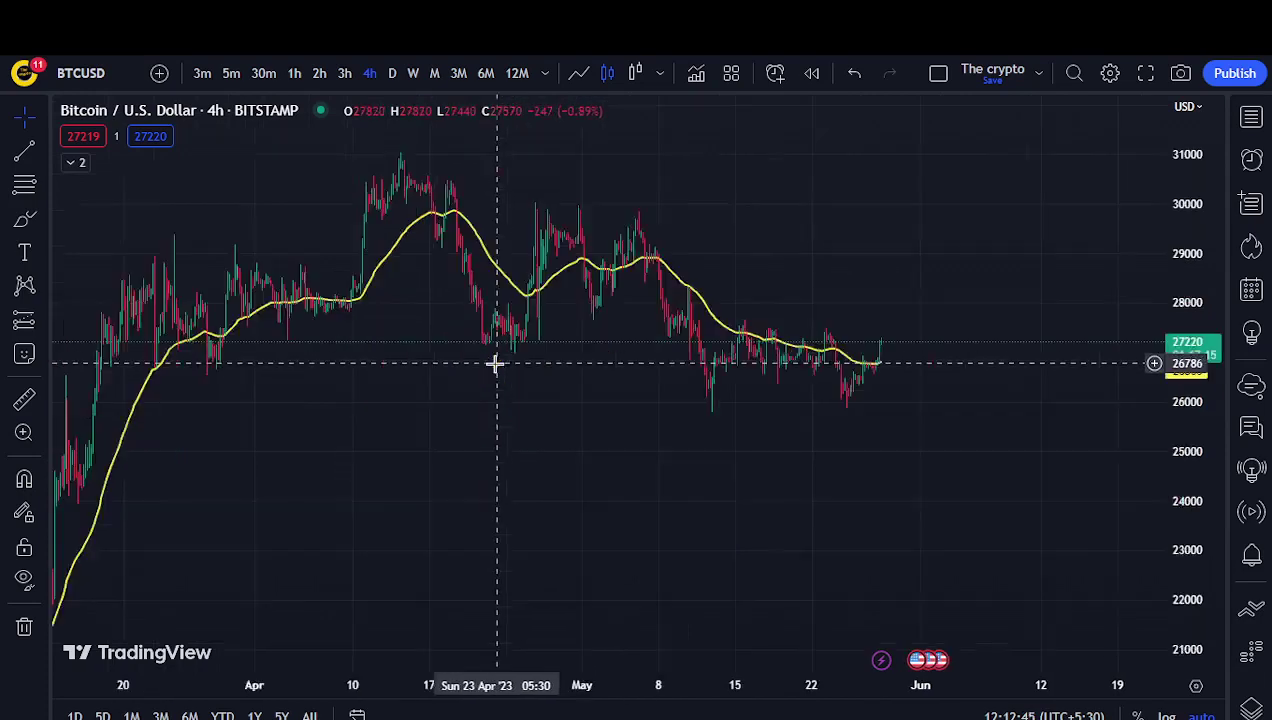
scroll(570, 458, down, 3)
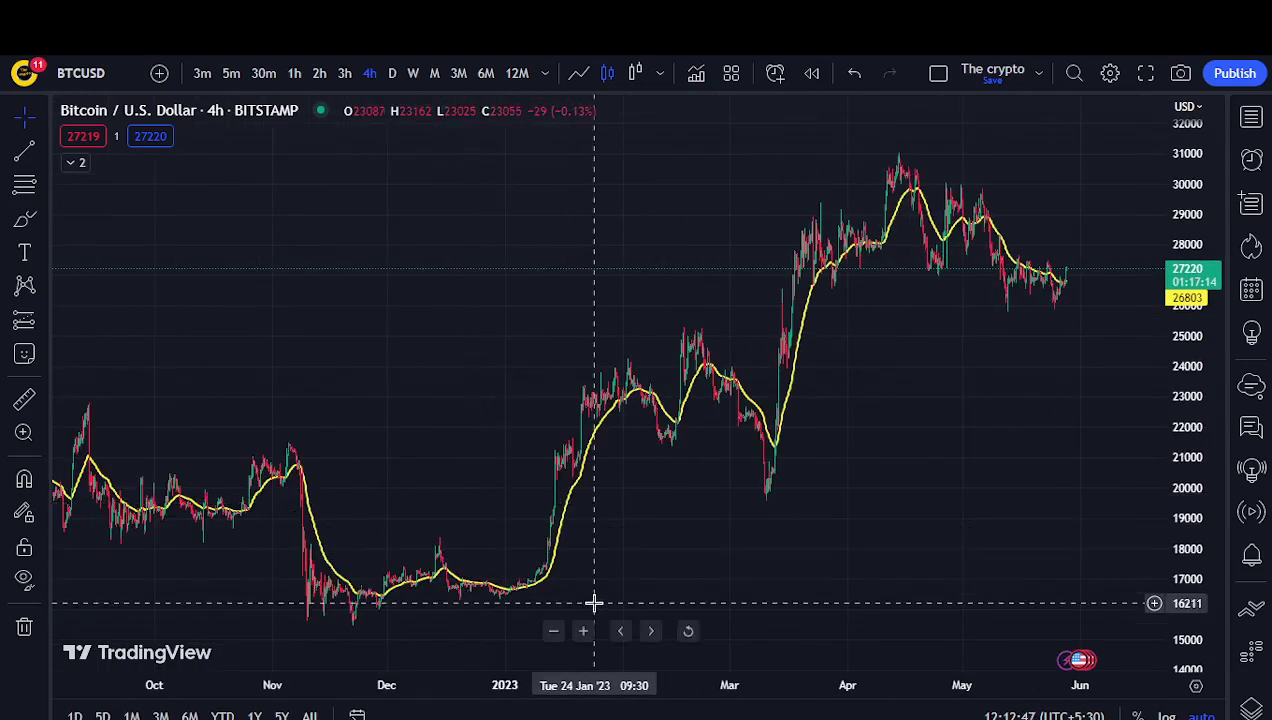
scroll(483, 528, up, 2)
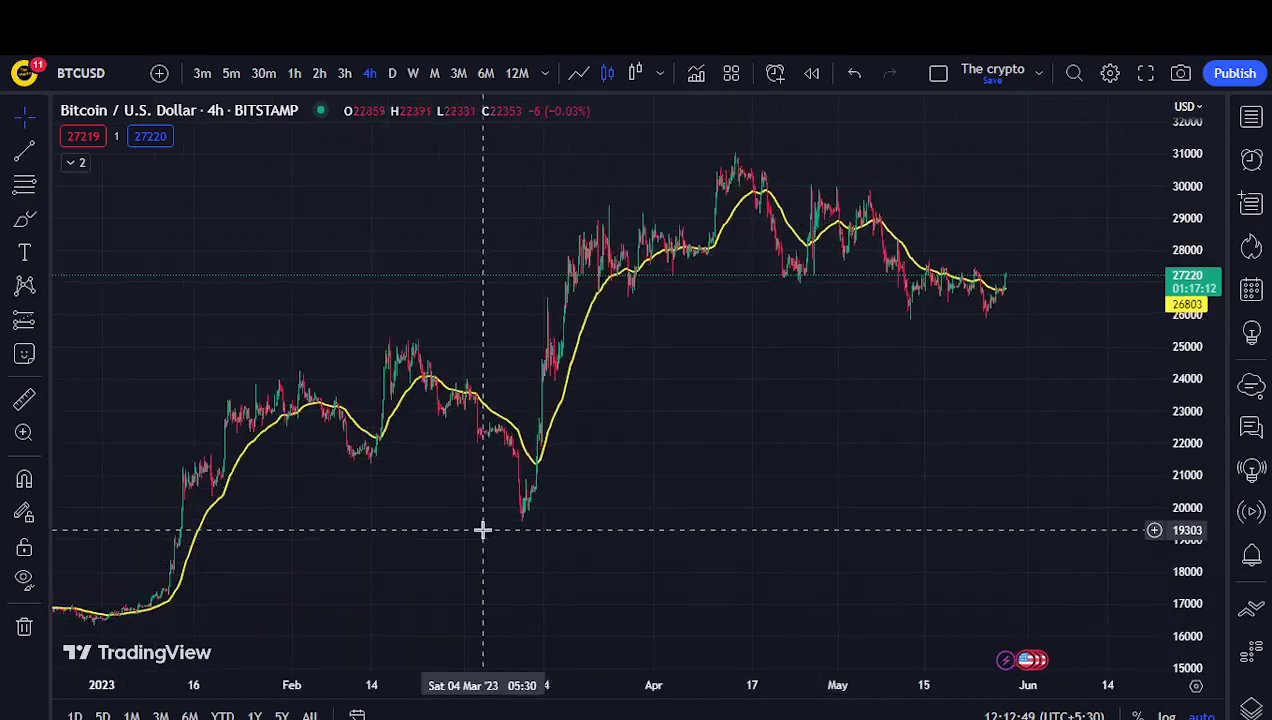
- Pan back to early January 2023 and circle the price lows with a yellow freehand mark
drag(483, 528, 1199, 524)
scroll(825, 537, up, 1)
scroll(780, 538, up, 3)
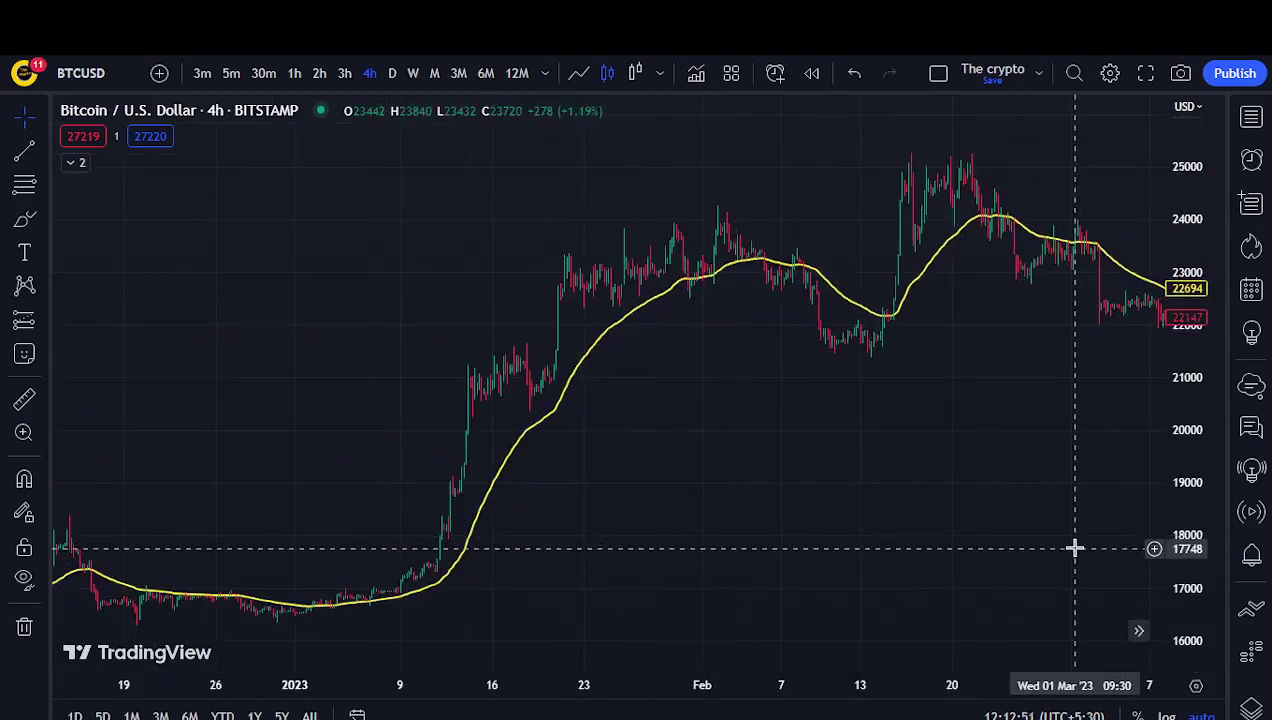
drag(373, 545, 540, 548)
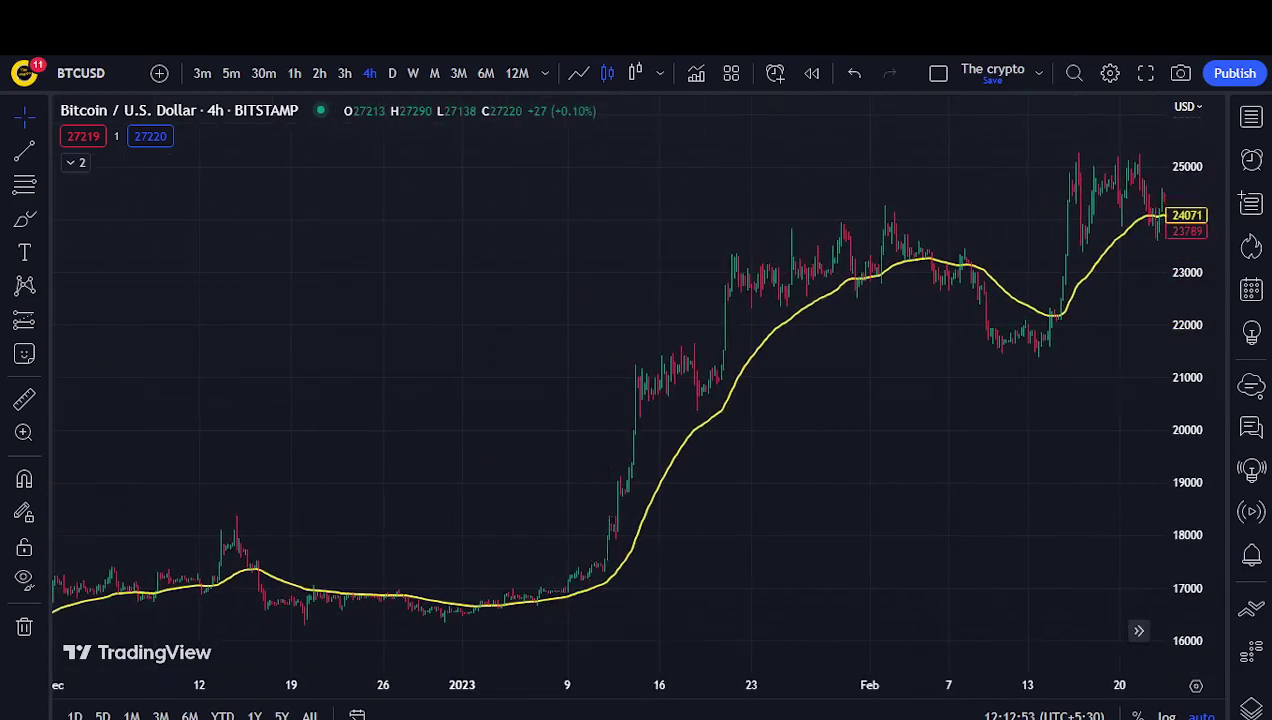
mouse_move(480, 579)
mouse_down()
mouse_move(471, 630)
mouse_move(472, 582)
mouse_move(514, 592)
mouse_move(630, 505)
mouse_move(645, 435)
mouse_up()
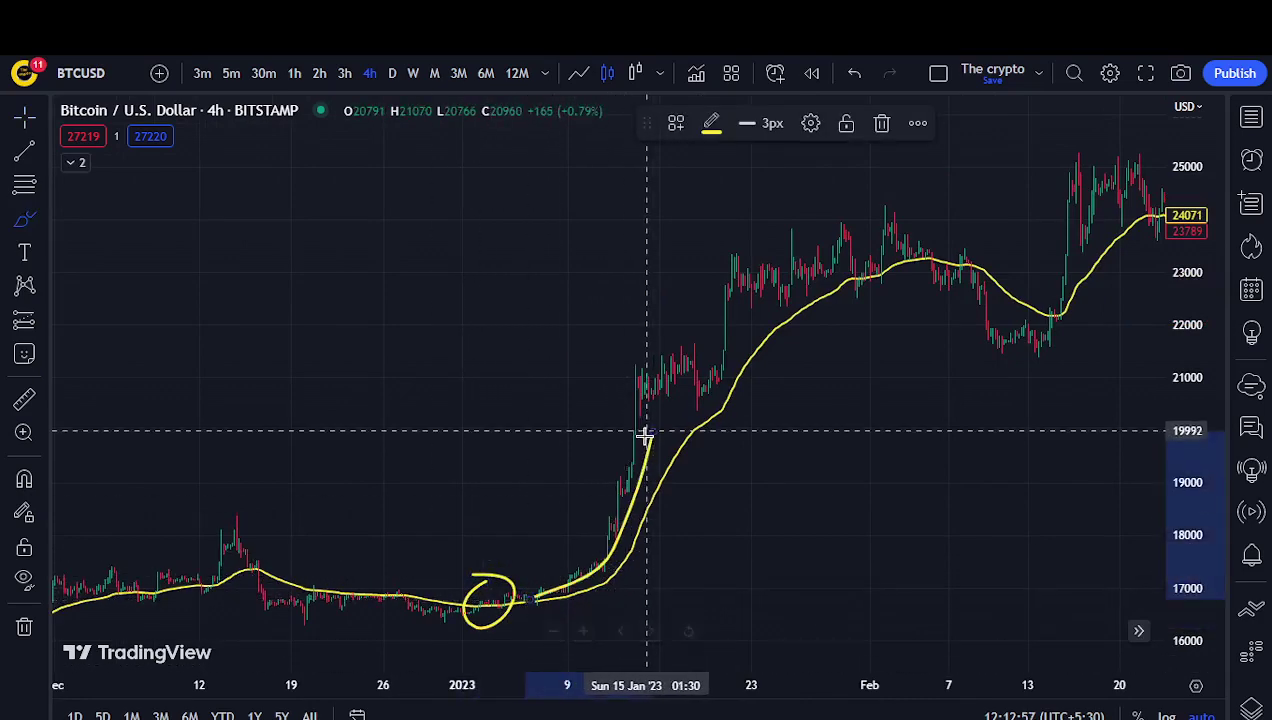
- Undo the yellow circle, pan to November through May, and draw then undo trial freehand marks
key(ctrl+z)
key(ctrl+z)
scroll(645, 437, down, 6)
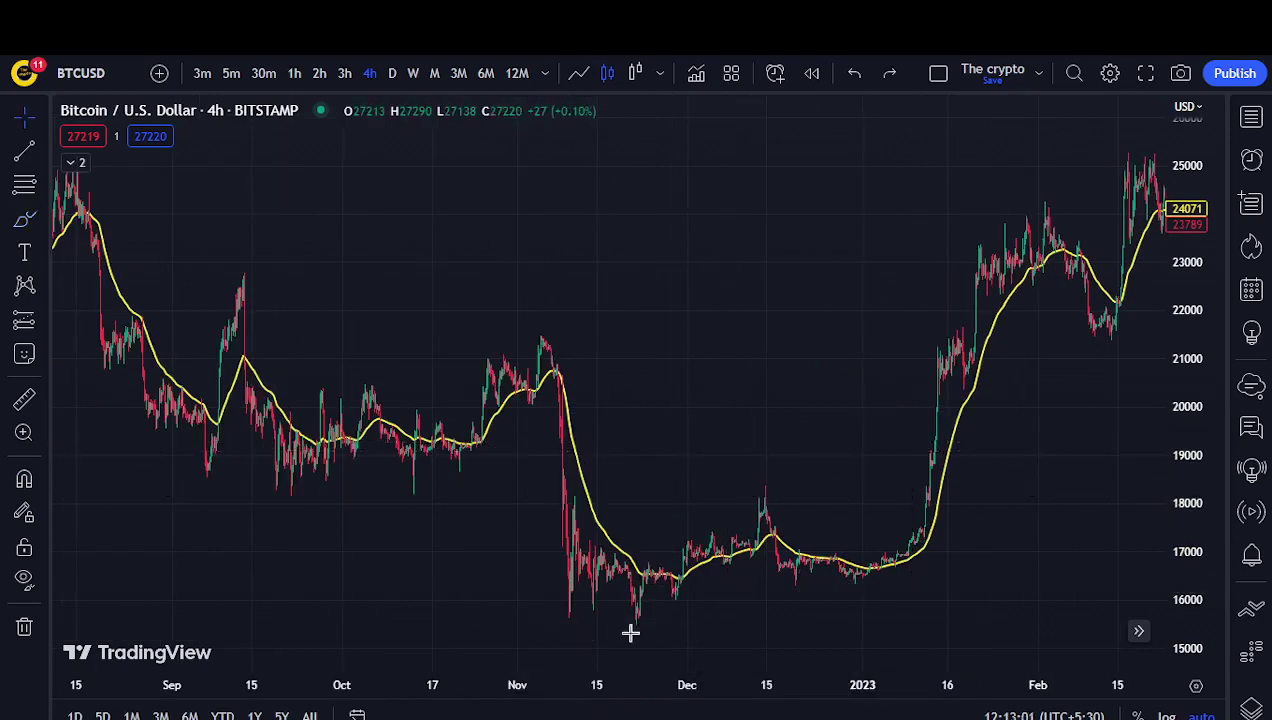
drag(630, 632, 361, 505)
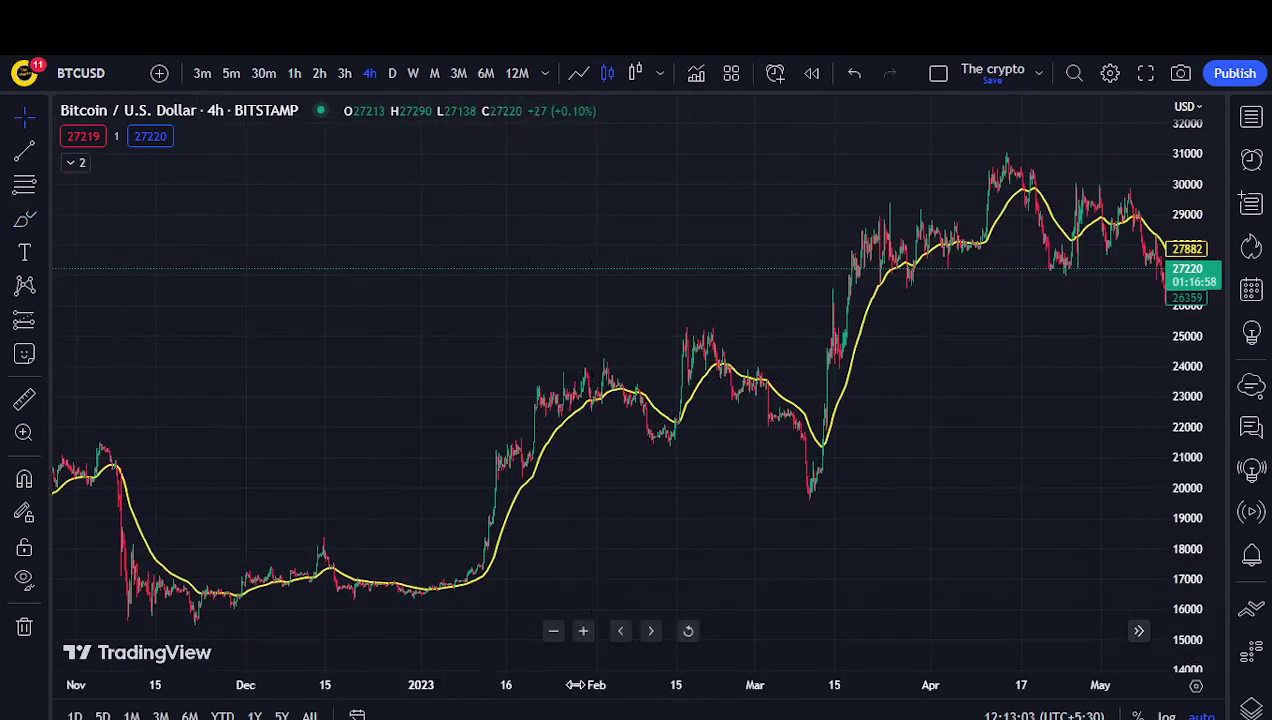
click(25, 218)
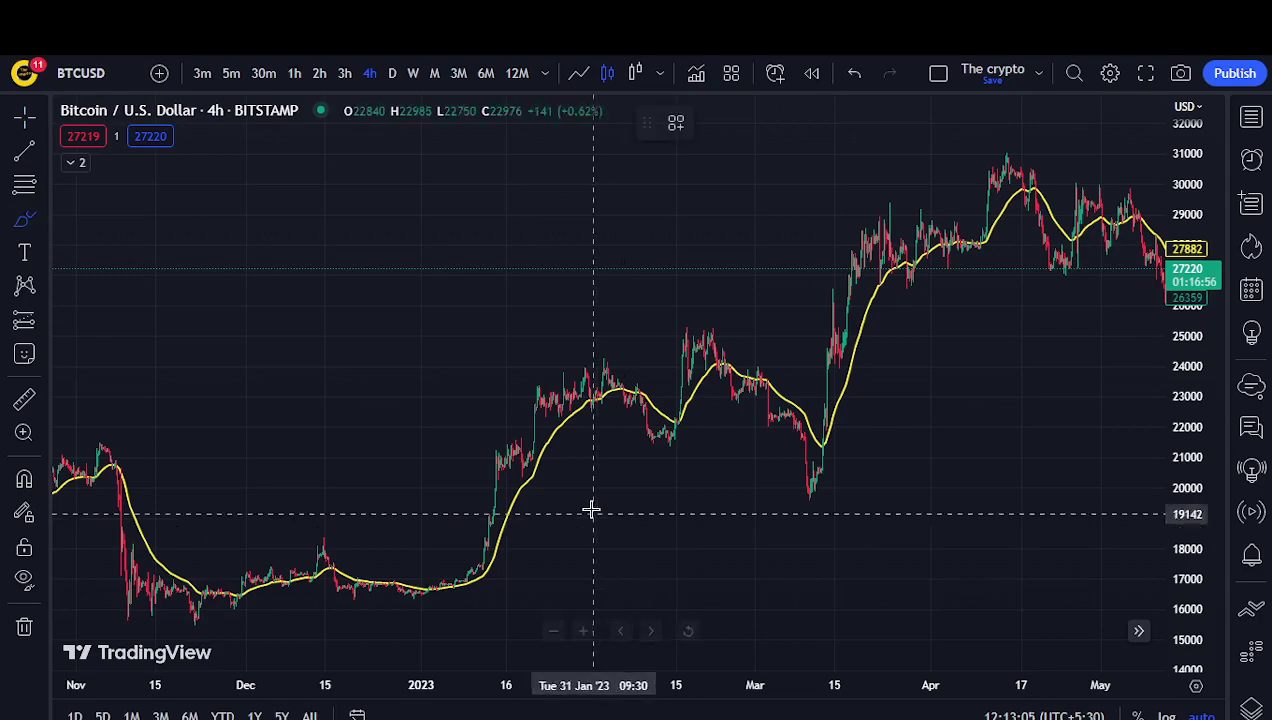
scroll(570, 492, up, 3)
mouse_move(380, 378)
mouse_down()
mouse_move(412, 406)
mouse_move(373, 390)
mouse_move(369, 420)
mouse_move(400, 377)
mouse_up()
key(ctrl+z)
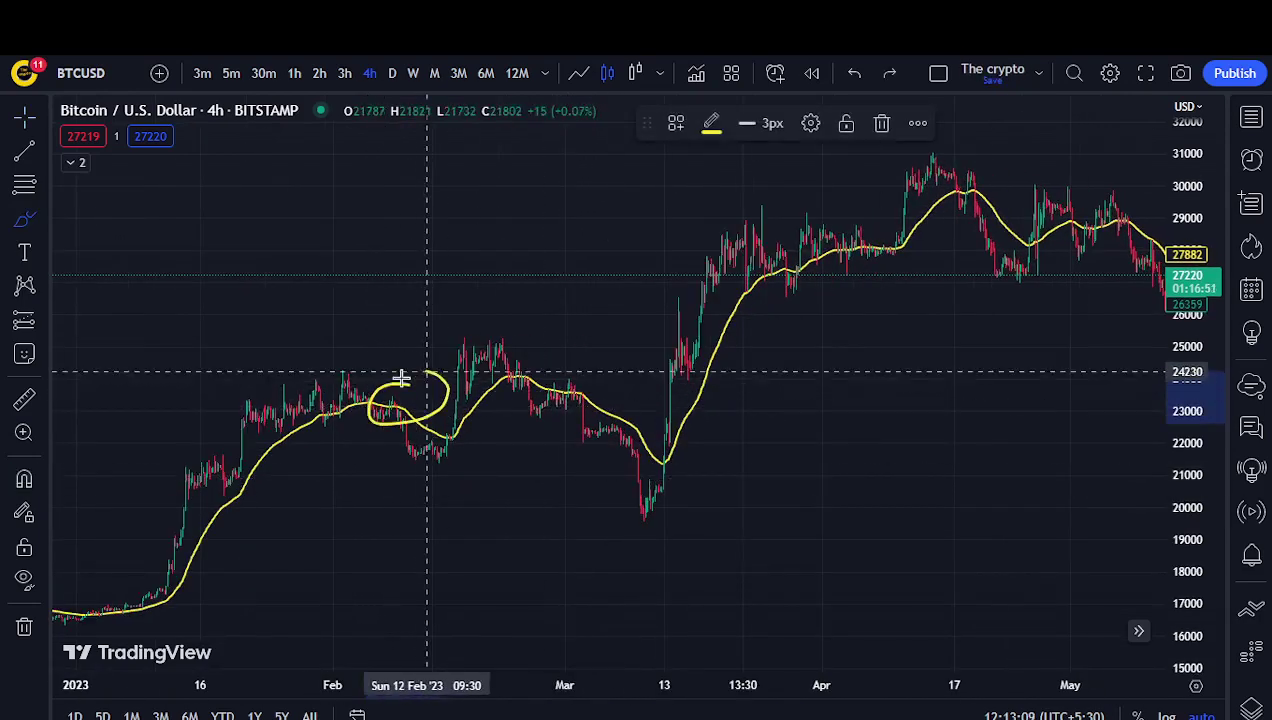
key(ctrl+z)
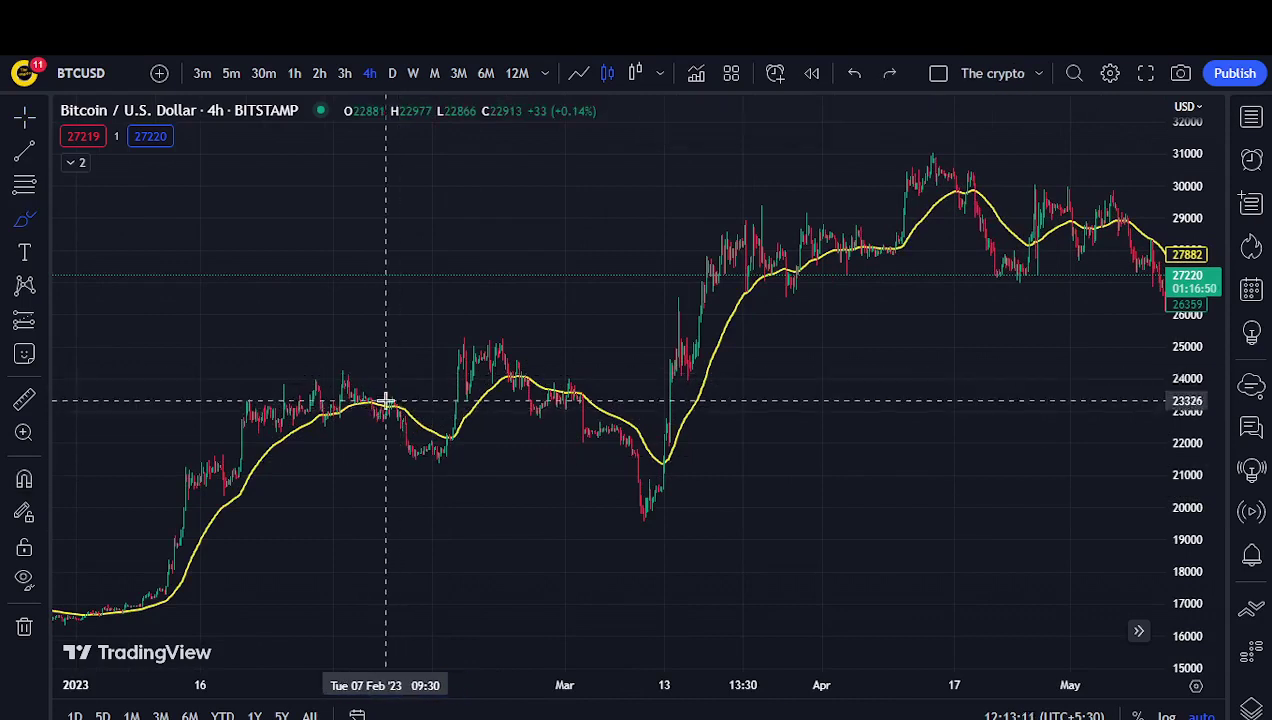
- Draw and undo trial strokes over the February and March lows, then return to the crosshair
mouse_move(385, 390)
mouse_down()
mouse_move(438, 495)
mouse_move(488, 463)
mouse_move(454, 425)
mouse_move(463, 417)
mouse_up()
key(ctrl+z)
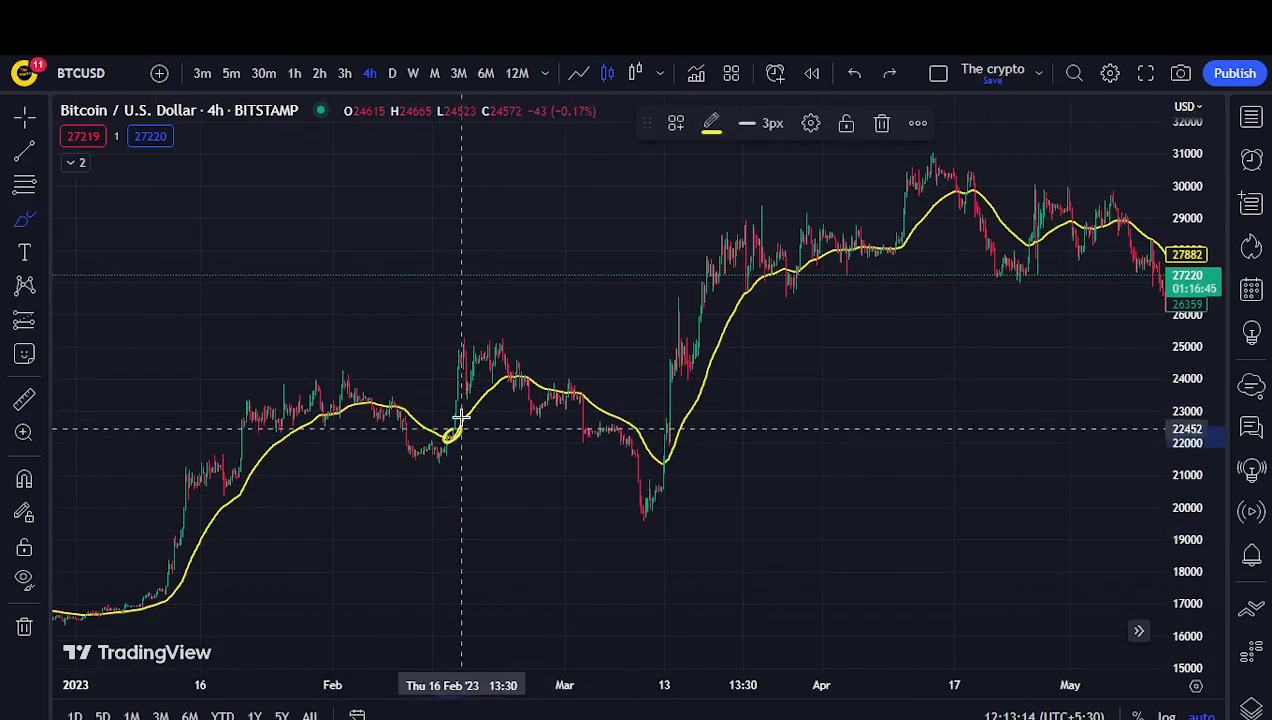
drag(443, 332, 576, 354)
key(ctrl+z)
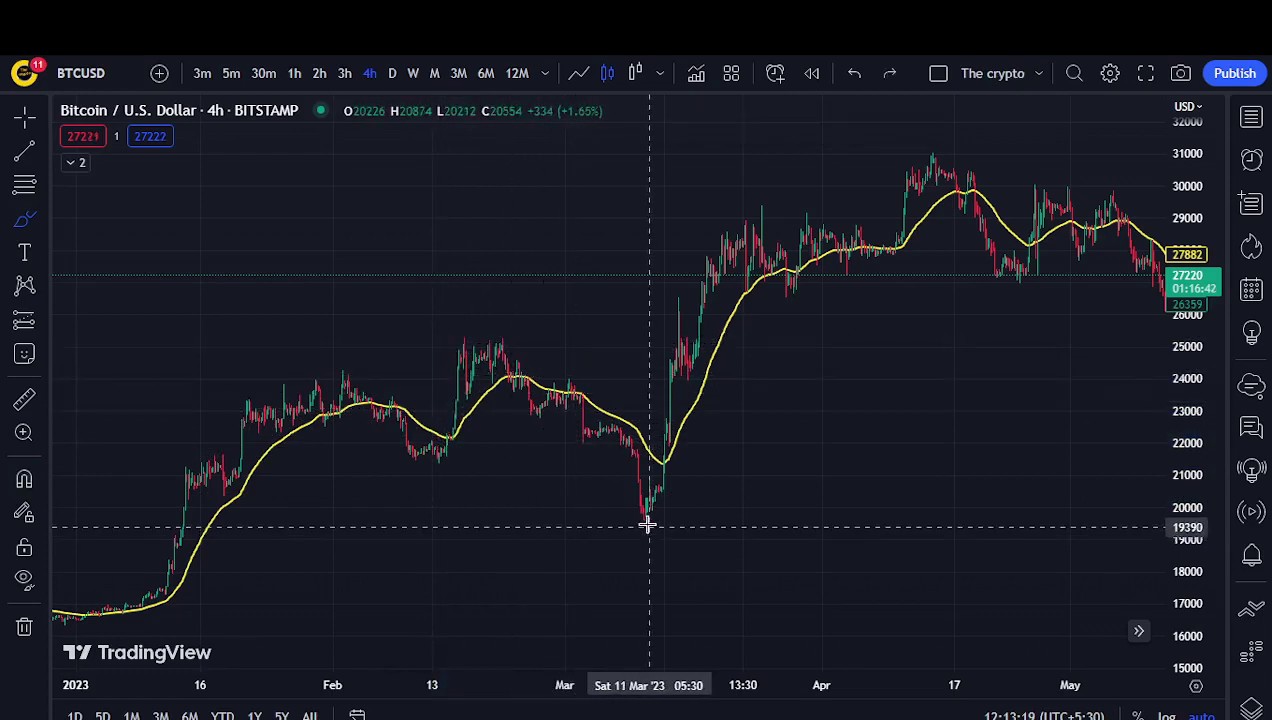
scroll(620, 520, up, 3)
scroll(440, 533, down, 3)
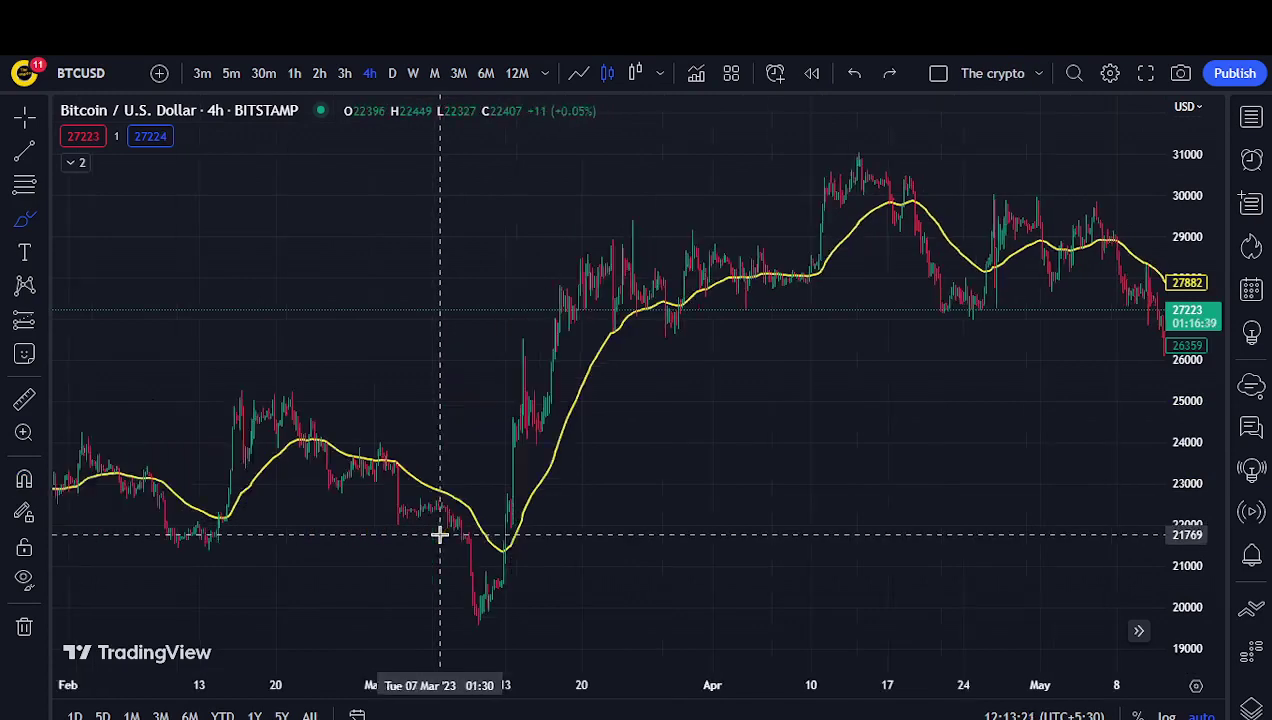
mouse_move(640, 458)
mouse_down()
mouse_move(599, 471)
mouse_move(640, 438)
mouse_up()
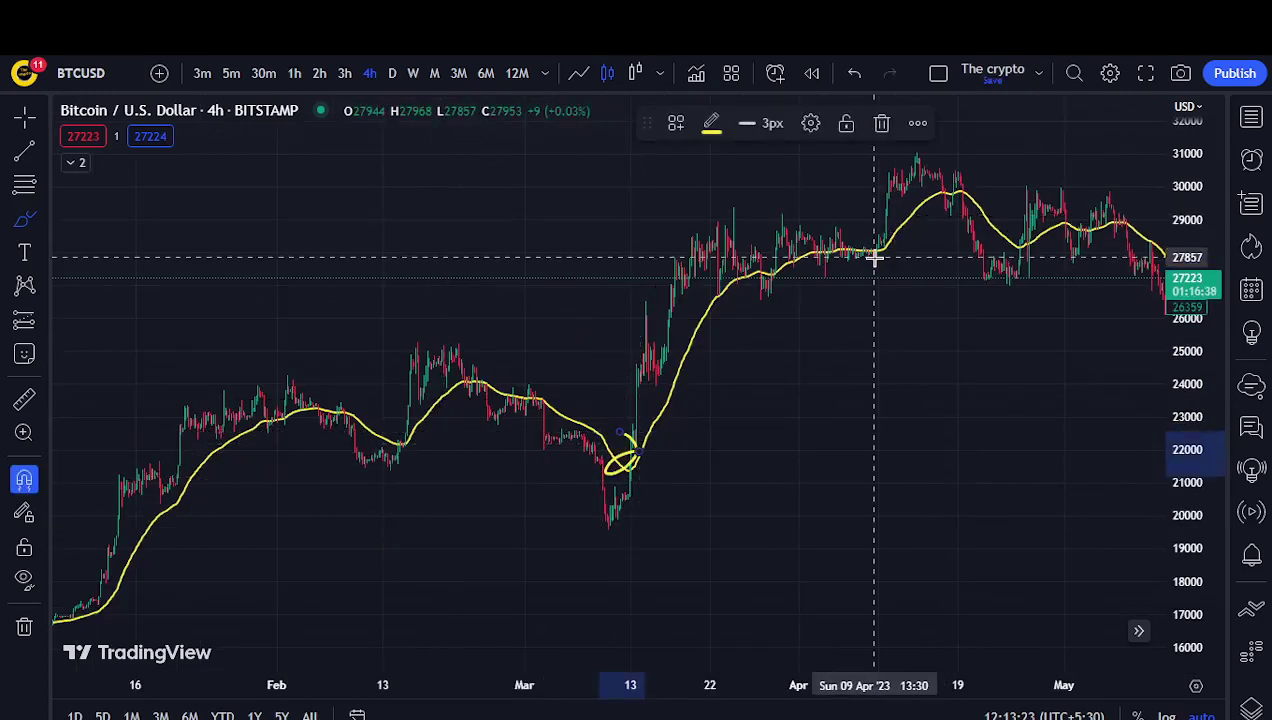
key(ctrl+z)
scroll(616, 600, down, 2)
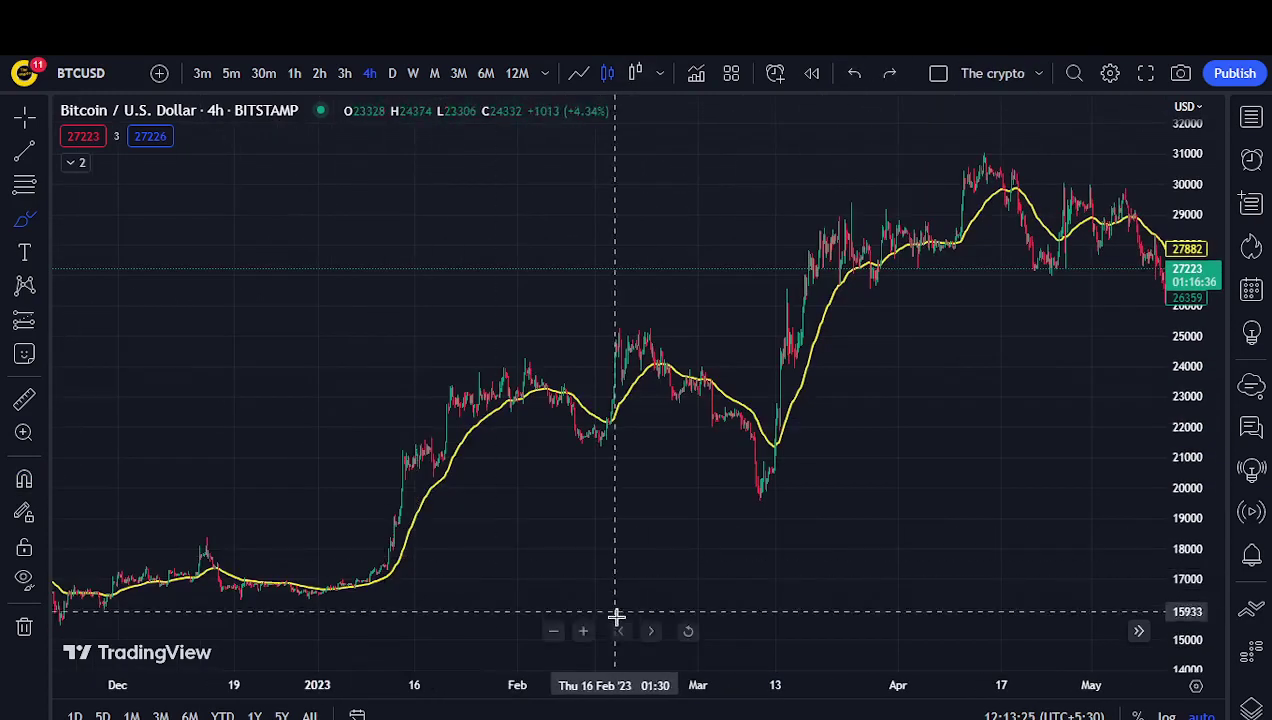
key(Escape)
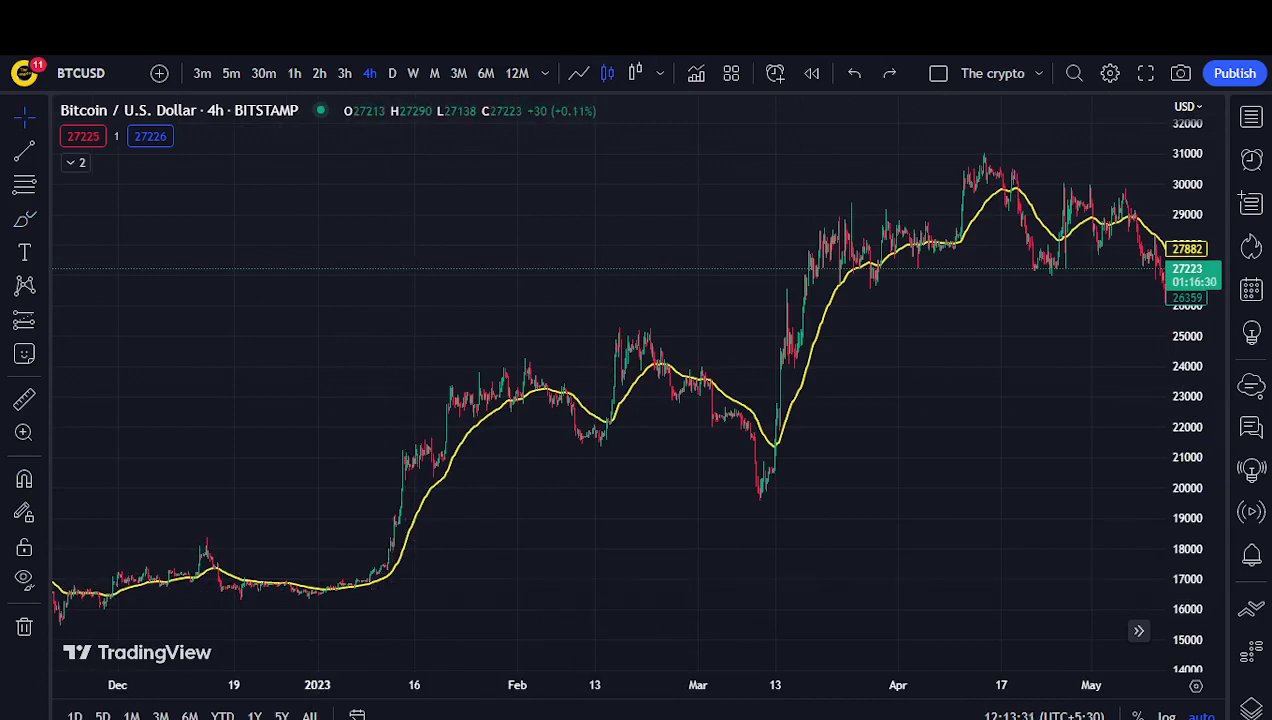
drag(180, 517, 312, 263)
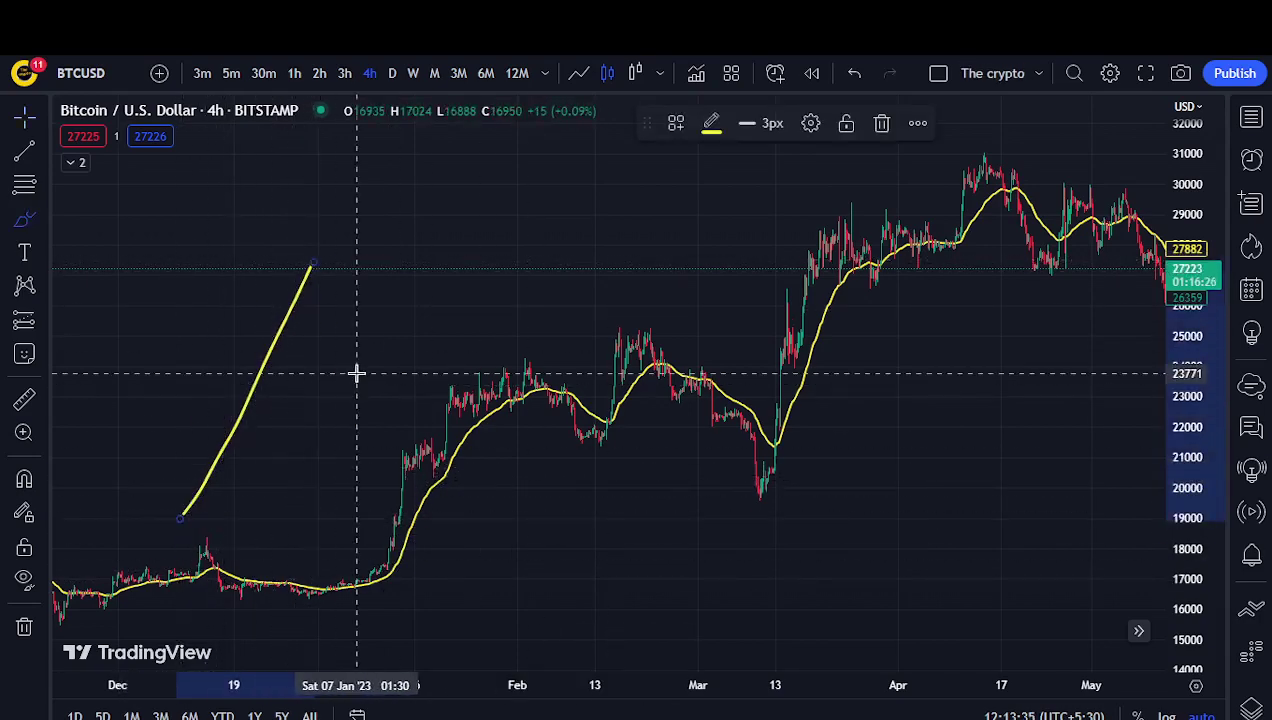
mouse_move(118, 524)
mouse_down()
mouse_move(428, 354)
mouse_move(449, 268)
mouse_up()
key(ctrl+z)
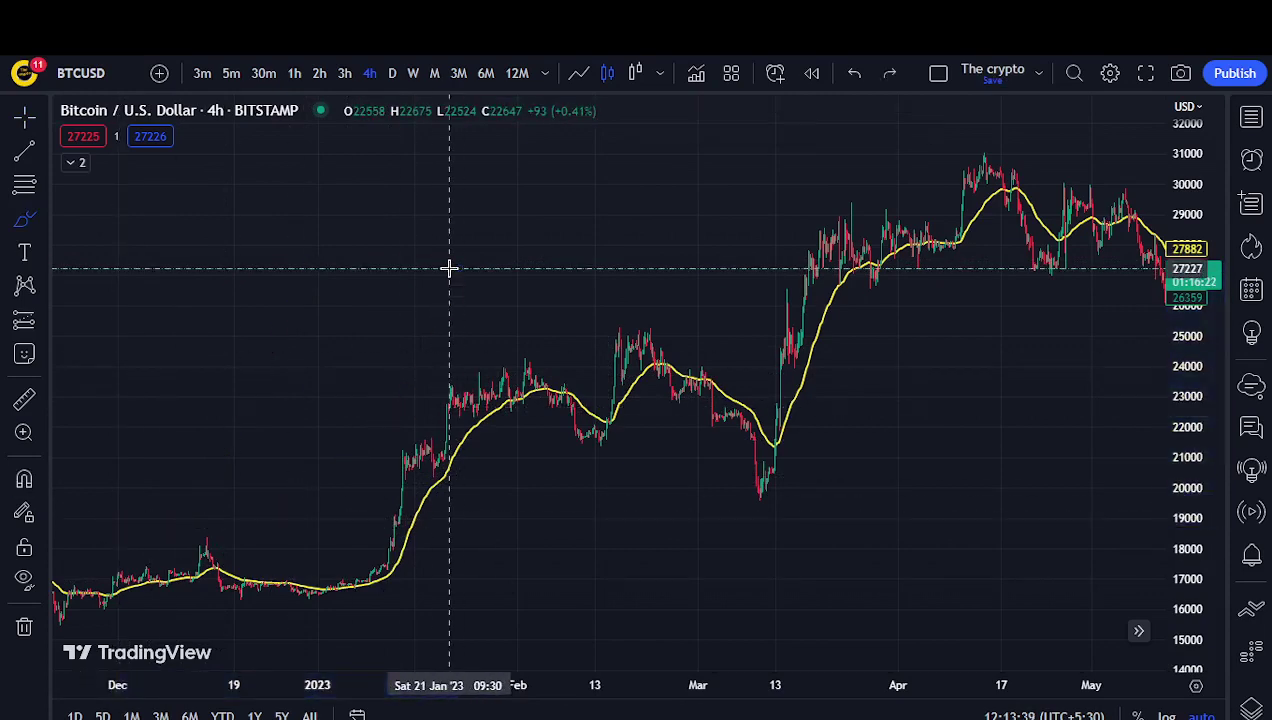
drag(131, 189, 378, 502)
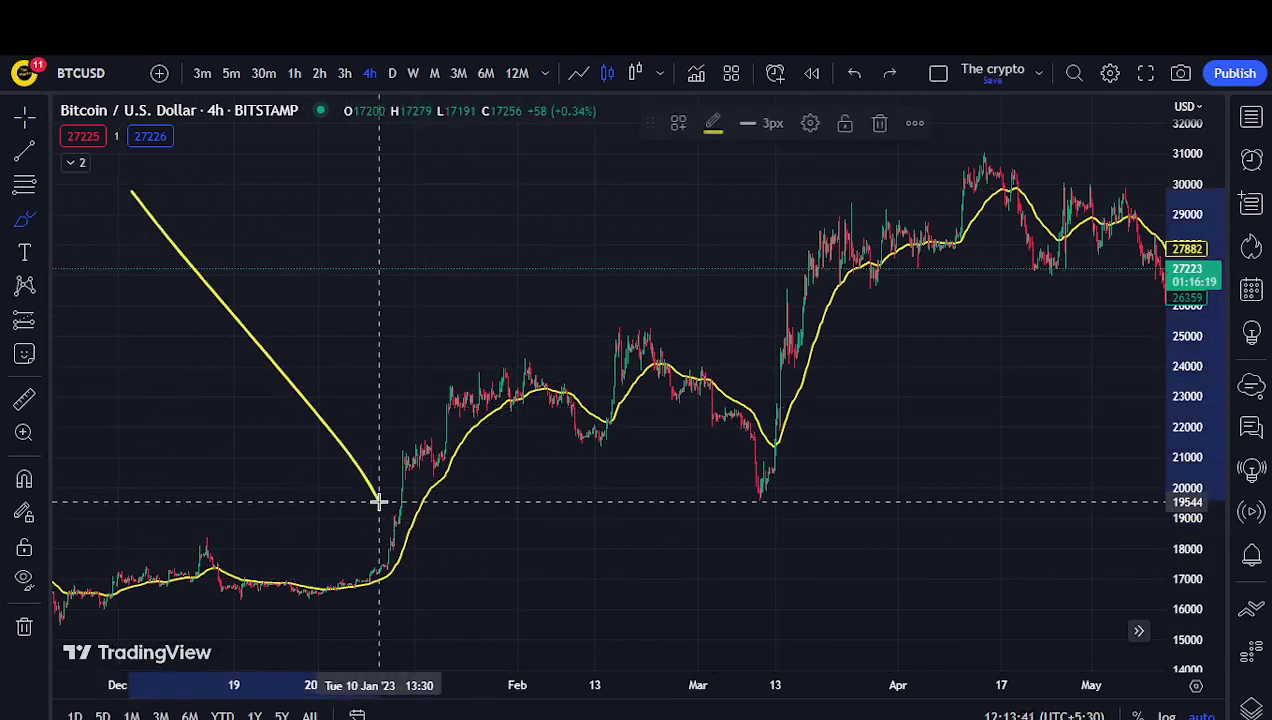
mouse_move(99, 187)
mouse_down()
mouse_move(198, 184)
mouse_move(381, 381)
mouse_move(423, 488)
mouse_up()
key(ctrl+z)
key(ctrl+z)
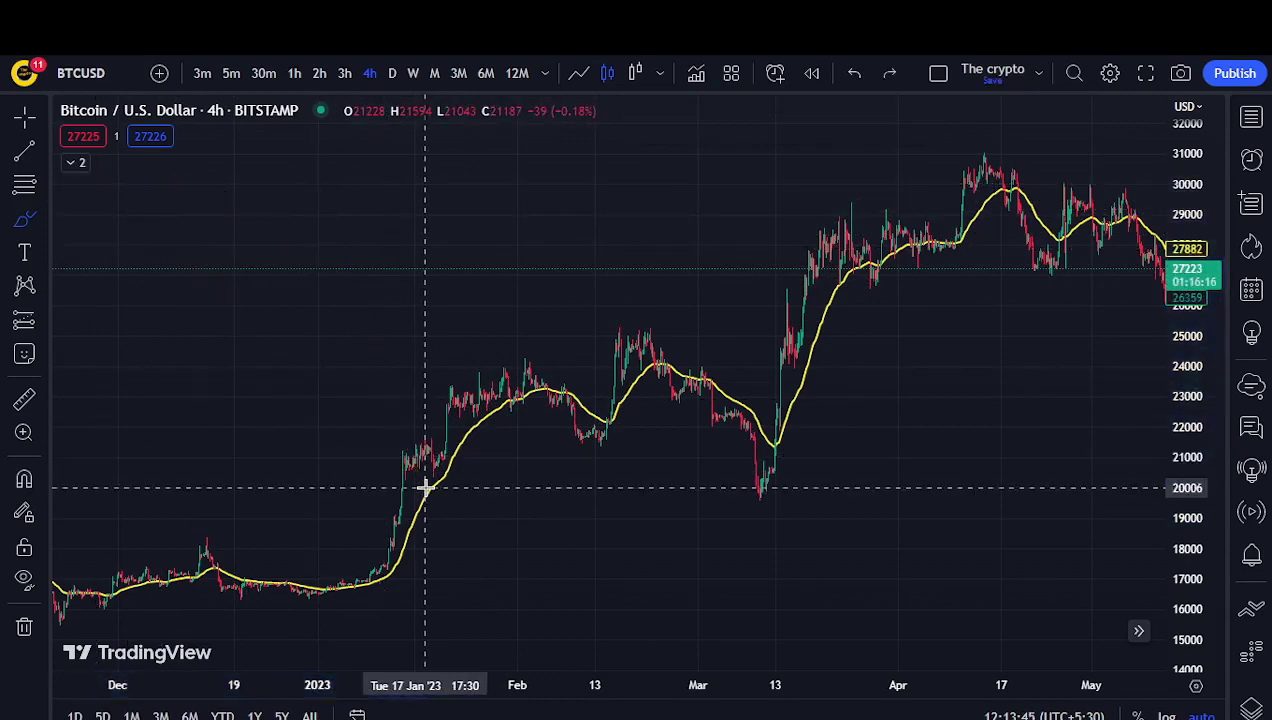
scroll(425, 487, down, 8)
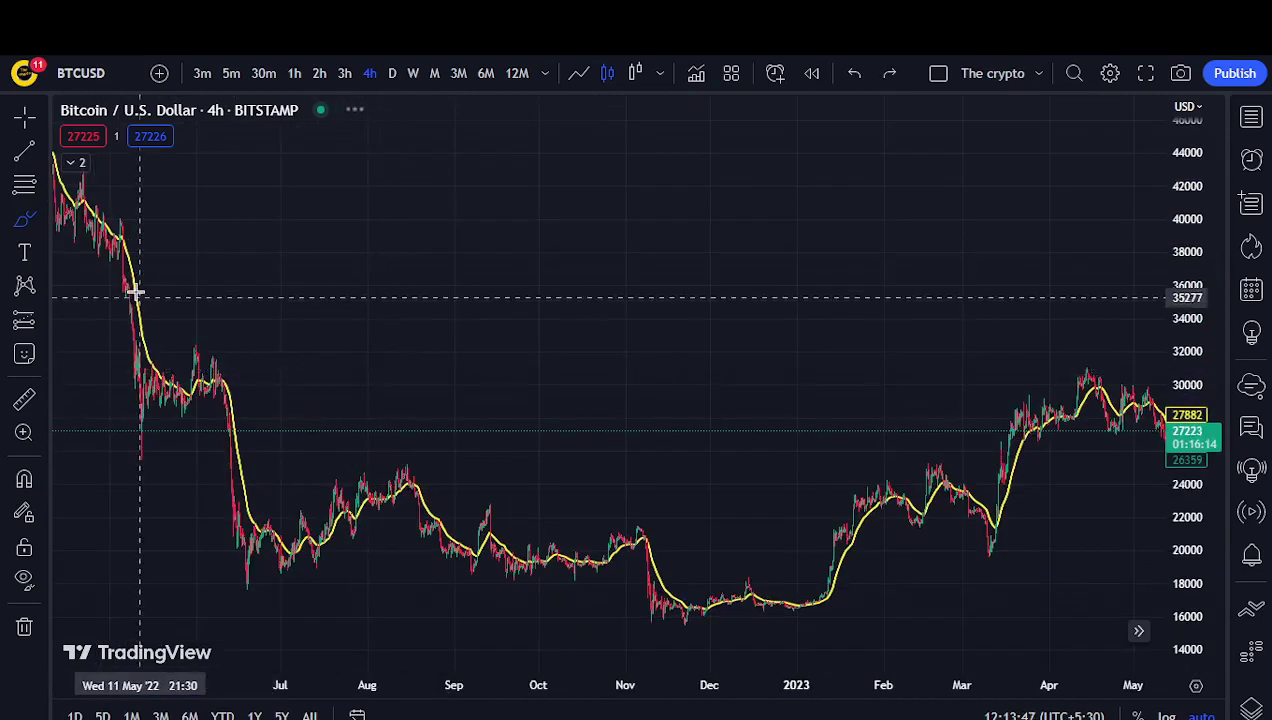
drag(108, 264, 134, 241)
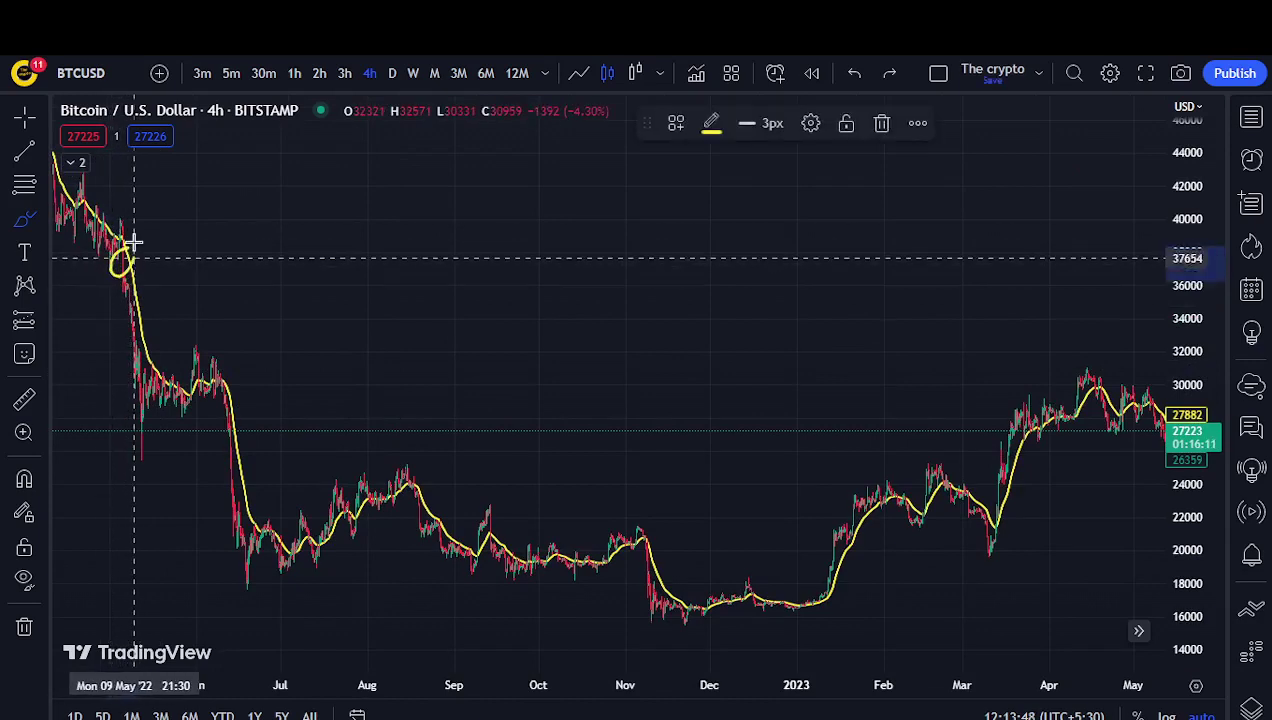
key(ctrl)
drag(104, 195, 245, 522)
key(ctrl+z)
scroll(678, 510, up, 3)
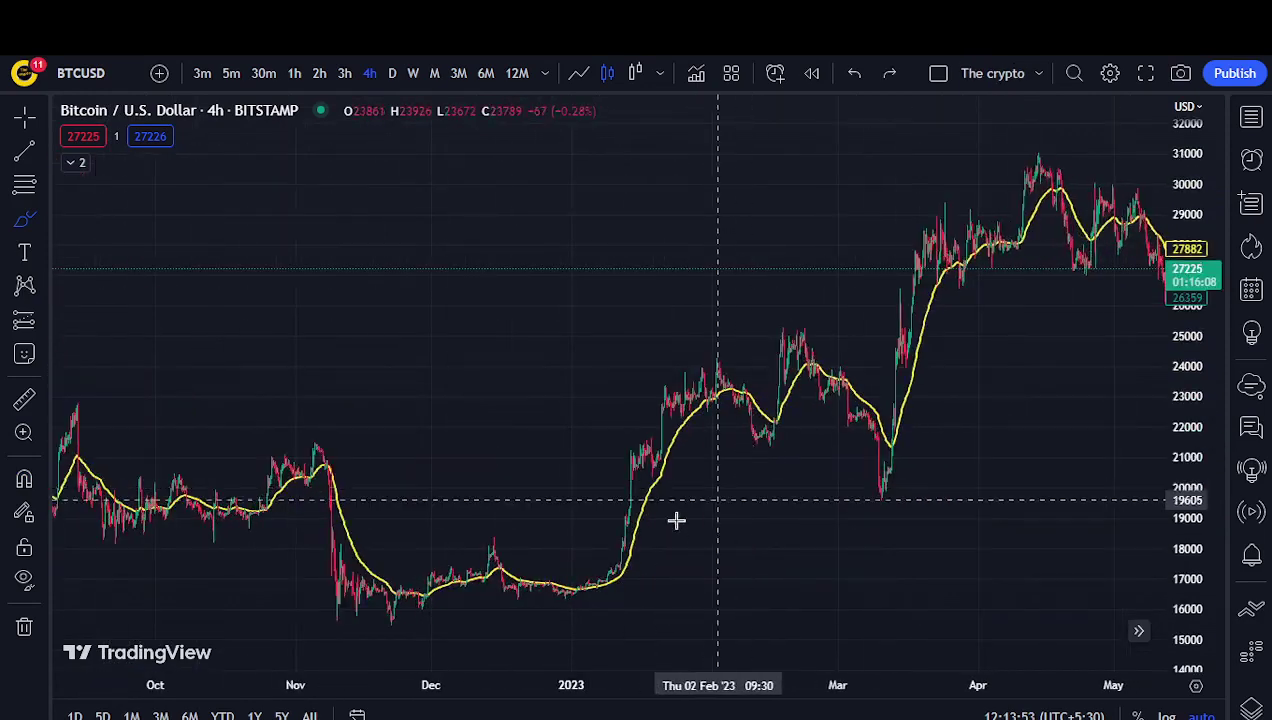
drag(620, 588, 1036, 180)
key(ctrl+z)
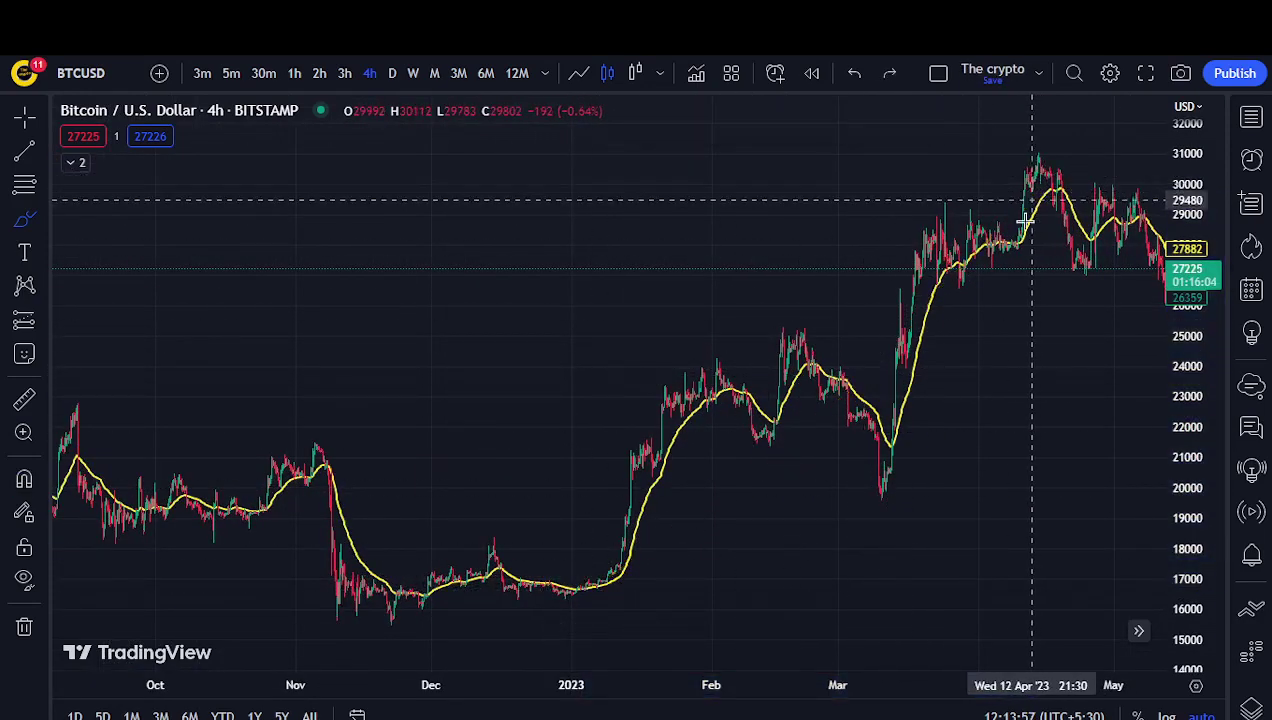
drag(477, 406, 373, 489)
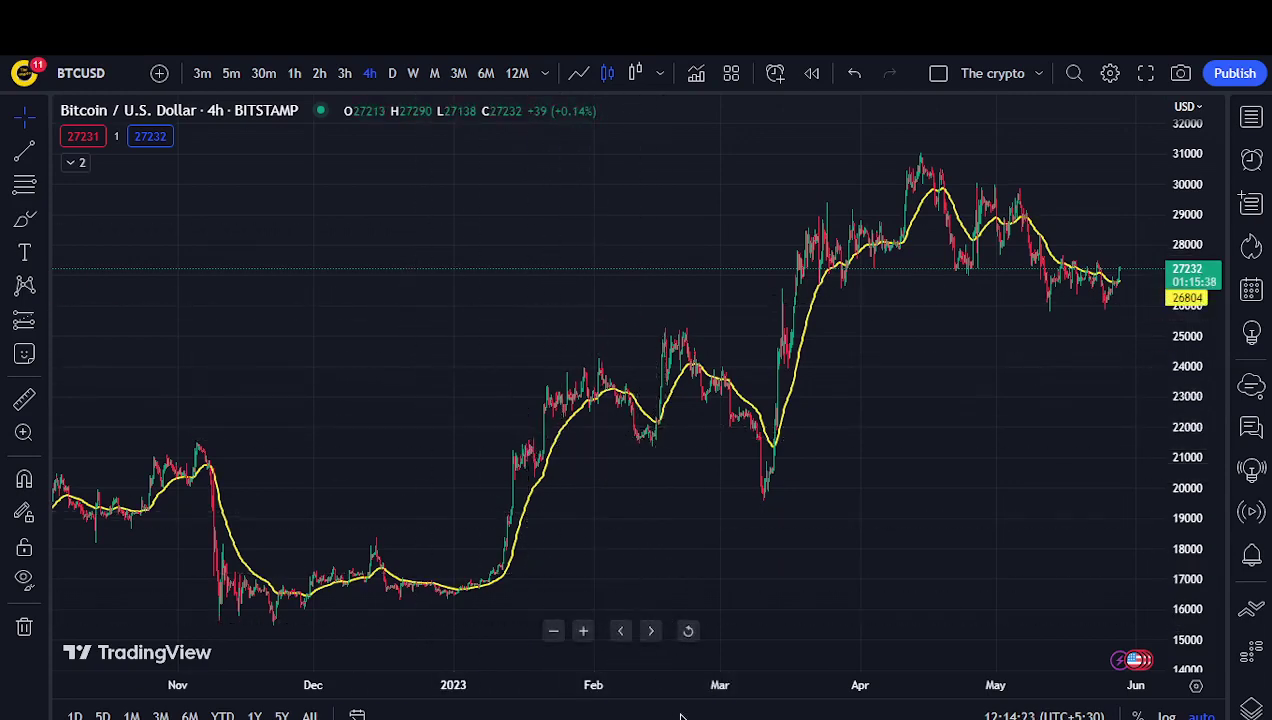
- With the Brush, sketch a yellow rounded rectangle over the empty upper-left chart area
key(alt+t)
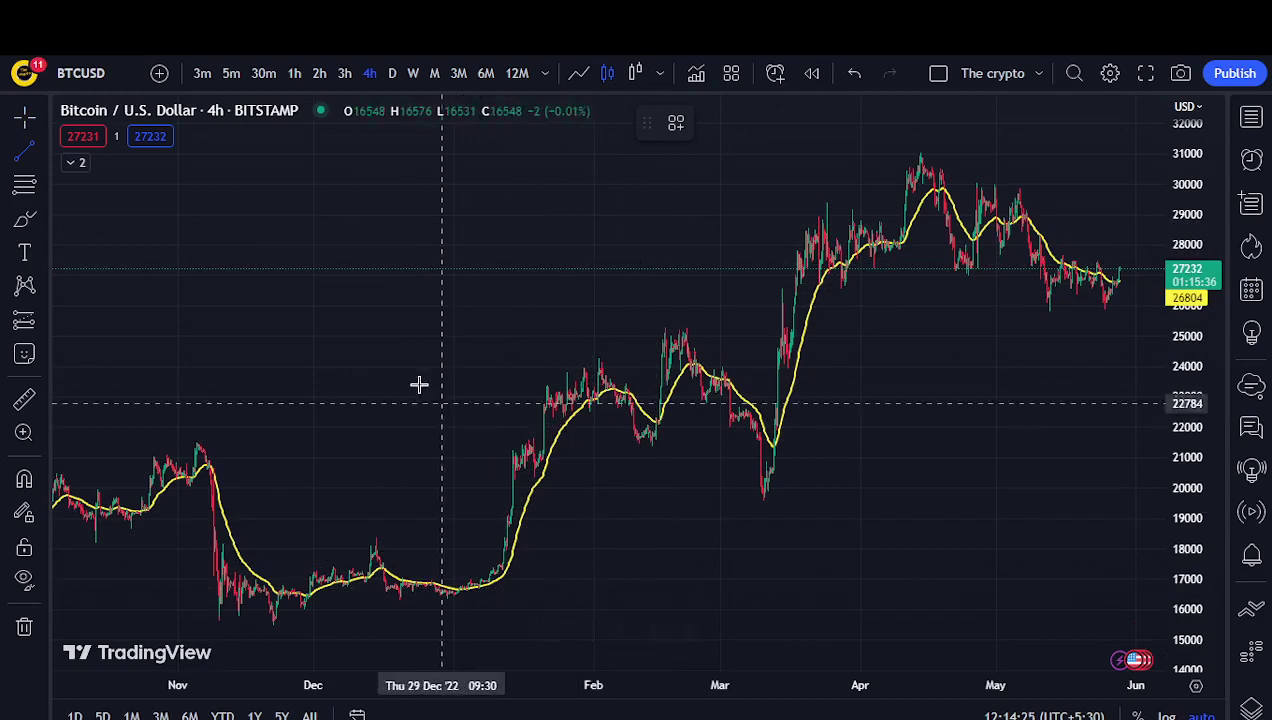
click(25, 218)
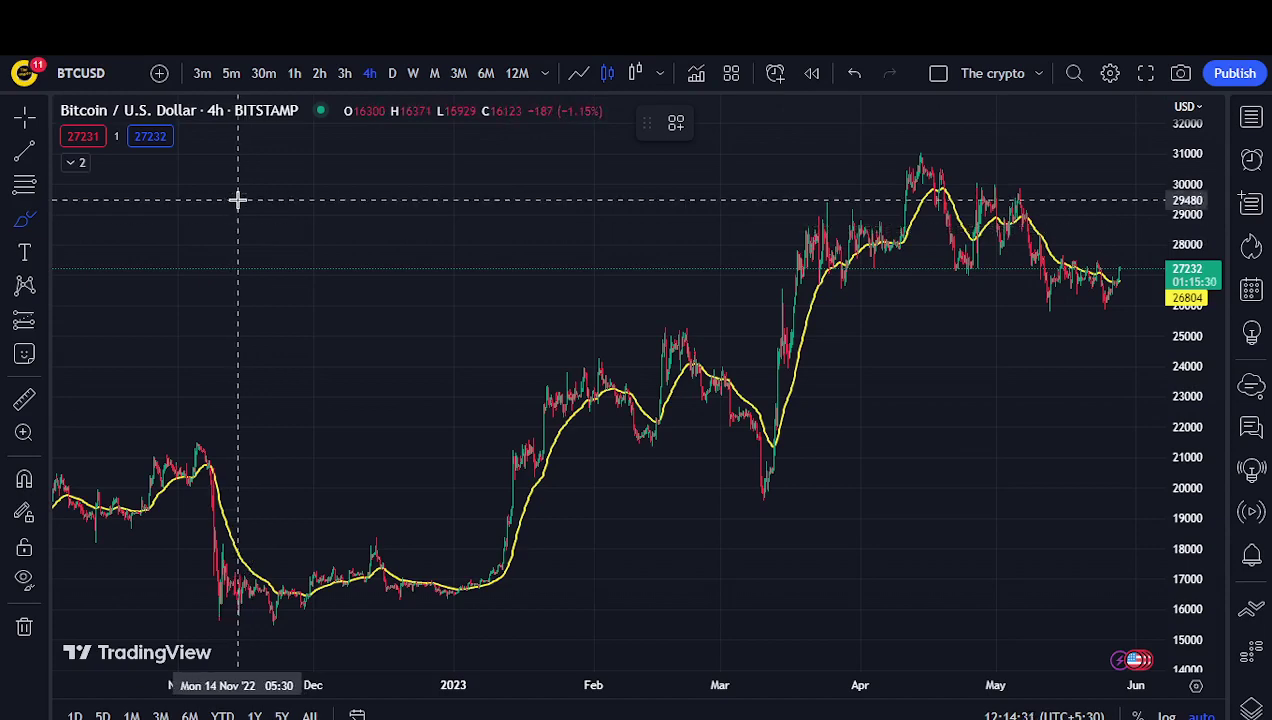
mouse_move(241, 174)
mouse_down()
mouse_move(247, 295)
mouse_move(437, 445)
mouse_move(440, 136)
mouse_move(326, 143)
mouse_move(240, 174)
mouse_up()
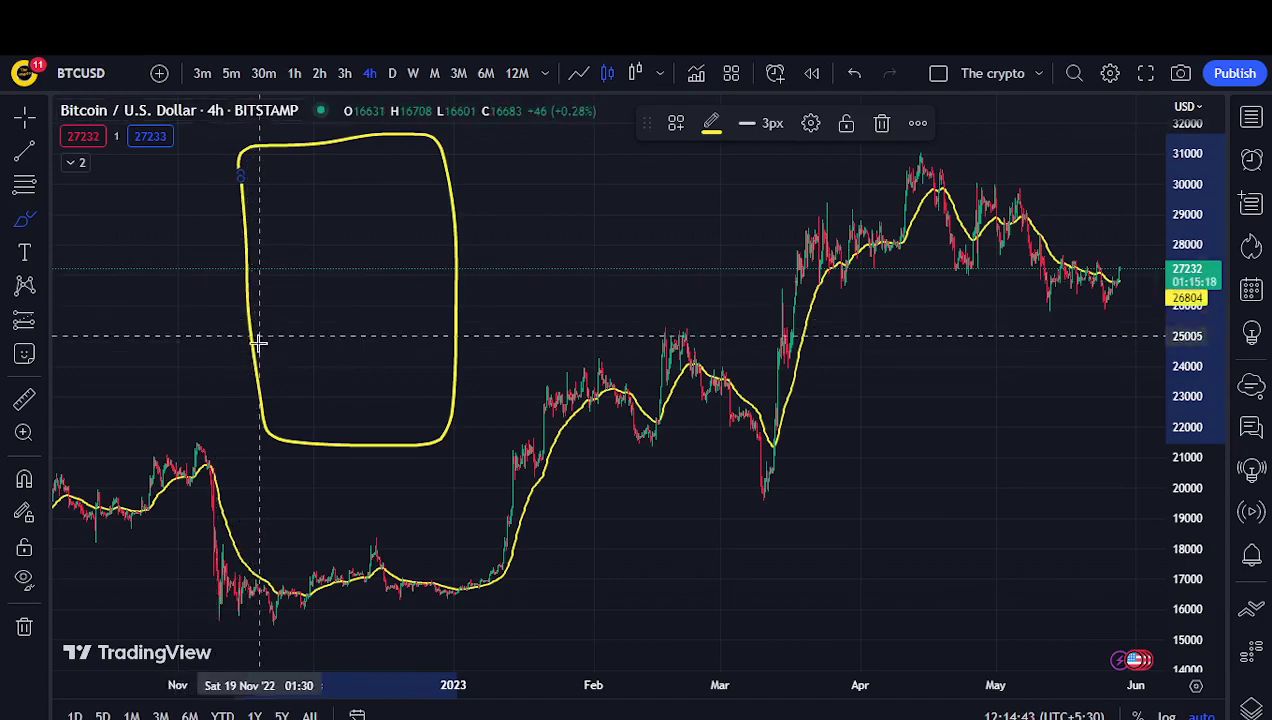
- Draw two horizontal dividers inside the rectangle, add arches and doodles, and undo the last doodle
drag(253, 360, 429, 357)
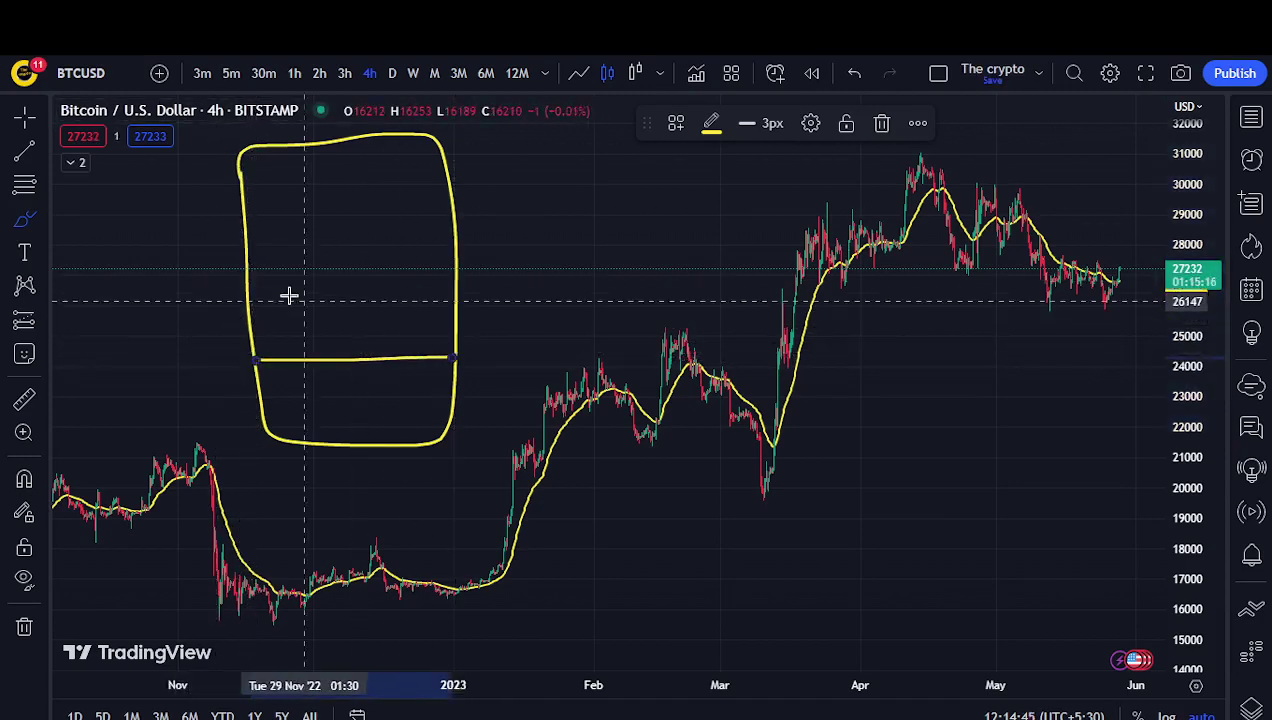
drag(247, 265, 448, 263)
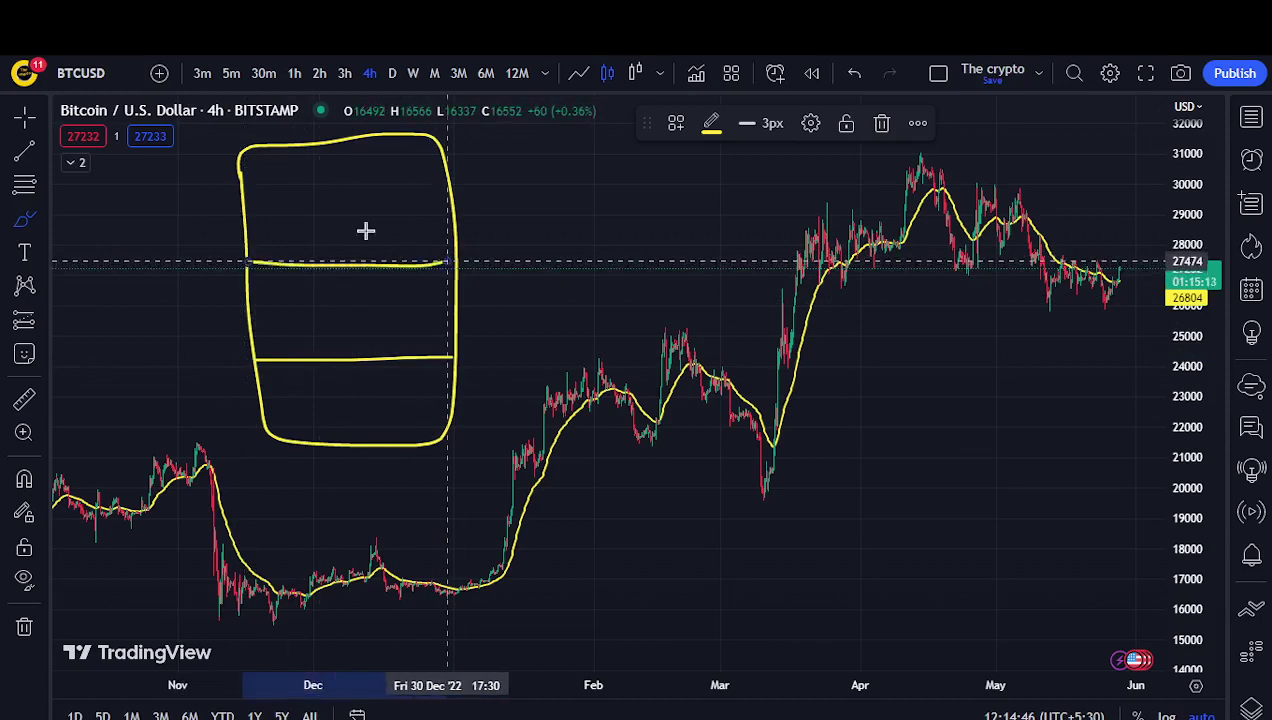
mouse_move(312, 261)
mouse_down()
mouse_move(315, 213)
mouse_move(375, 268)
mouse_up()
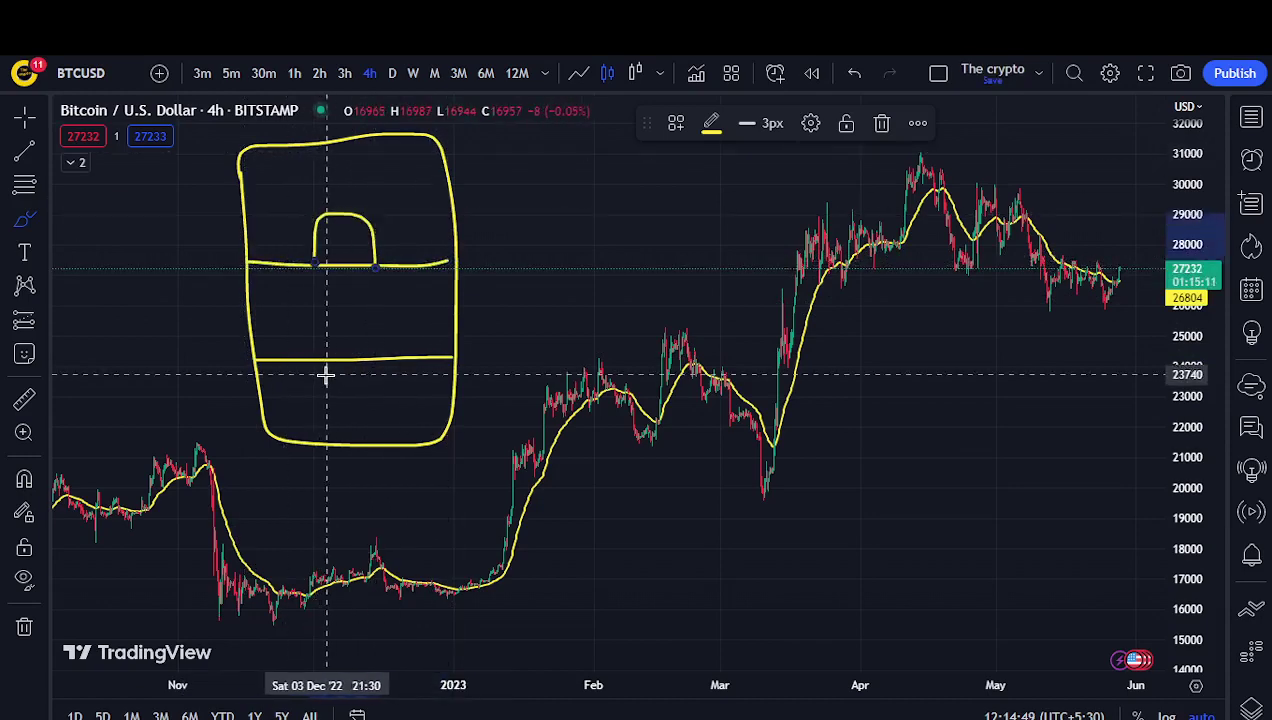
mouse_move(320, 358)
mouse_down()
mouse_move(380, 338)
mouse_move(388, 381)
mouse_up()
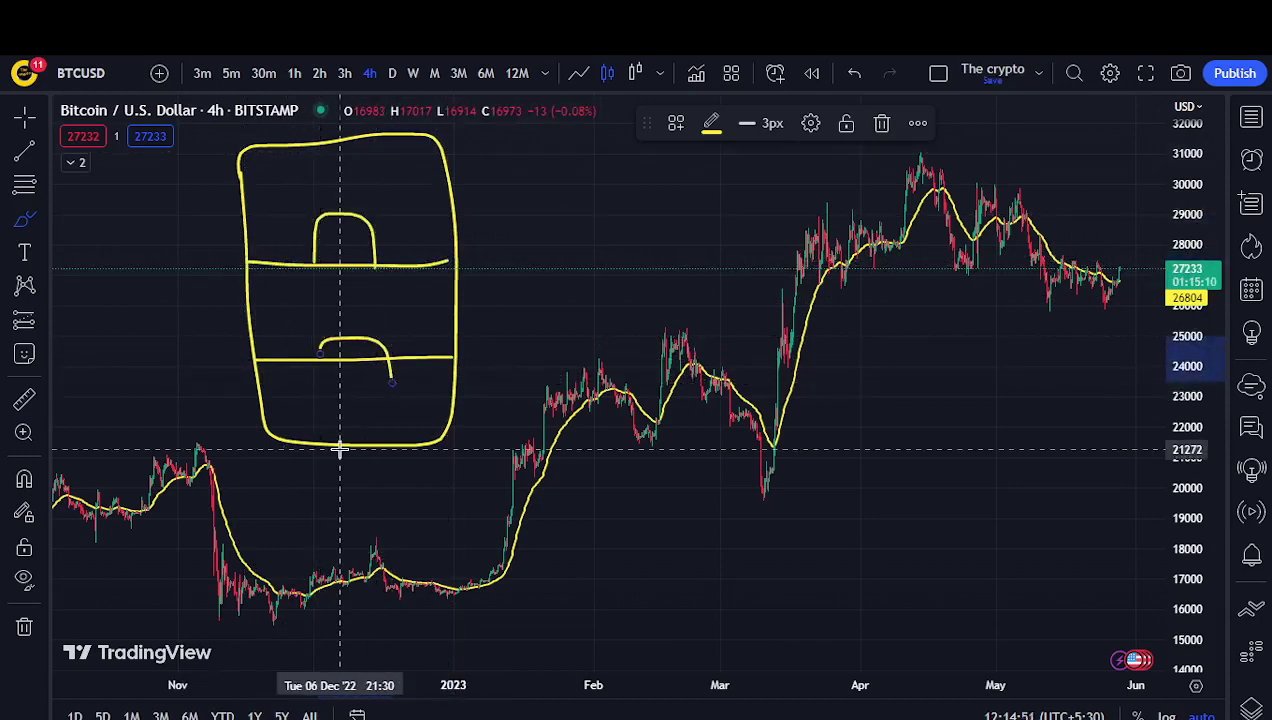
mouse_move(340, 440)
mouse_down()
mouse_move(338, 405)
mouse_move(386, 440)
mouse_up()
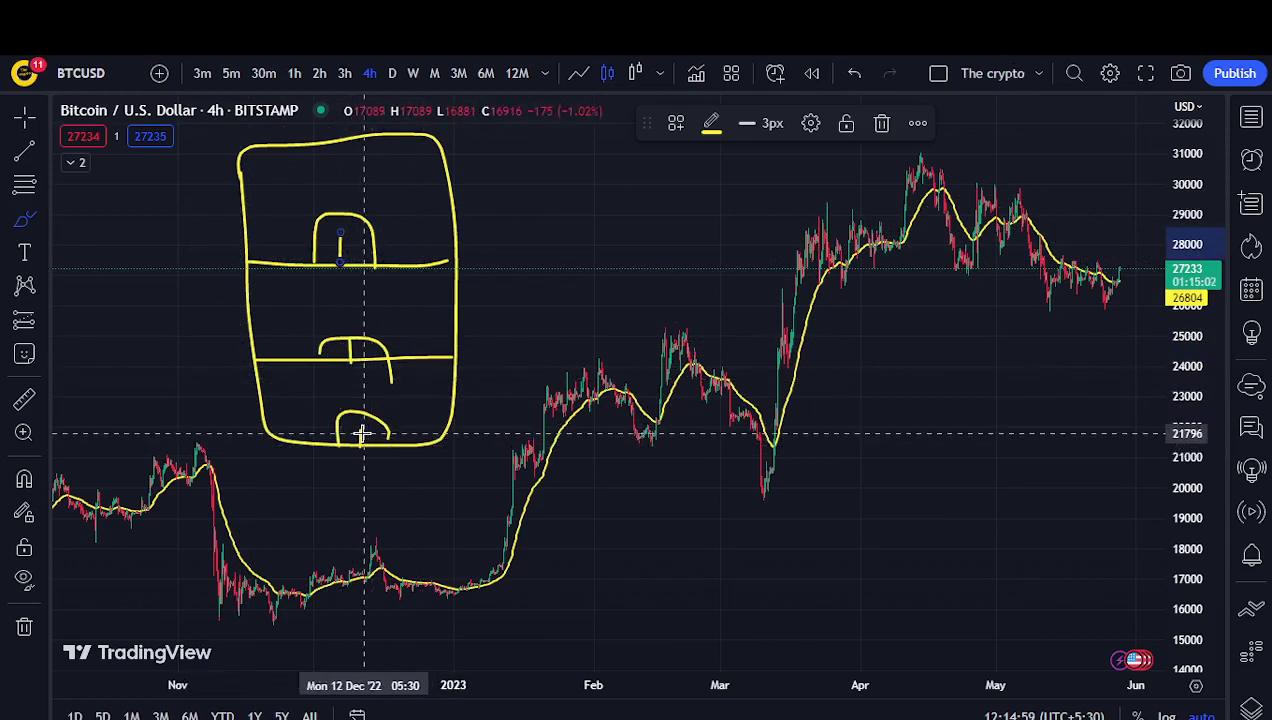
mouse_move(350, 410)
mouse_down()
mouse_move(383, 403)
mouse_move(426, 446)
mouse_move(445, 507)
mouse_move(434, 568)
mouse_move(415, 562)
mouse_up()
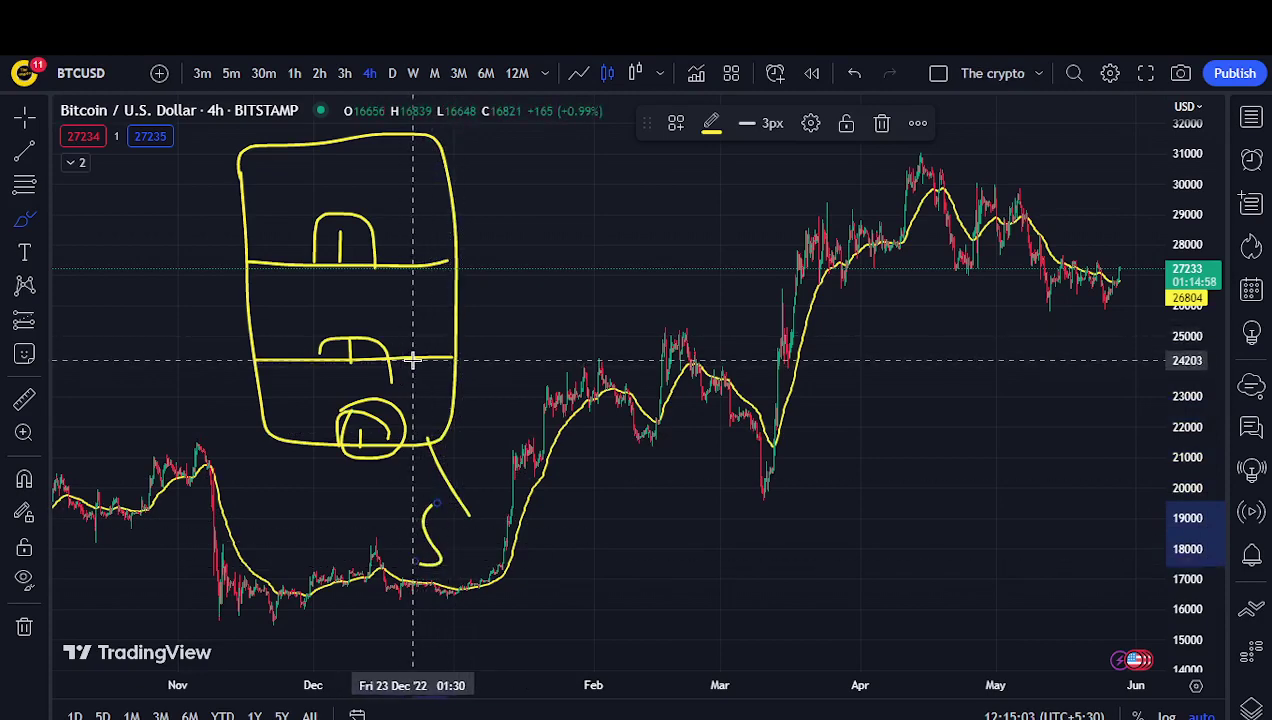
drag(417, 361, 562, 392)
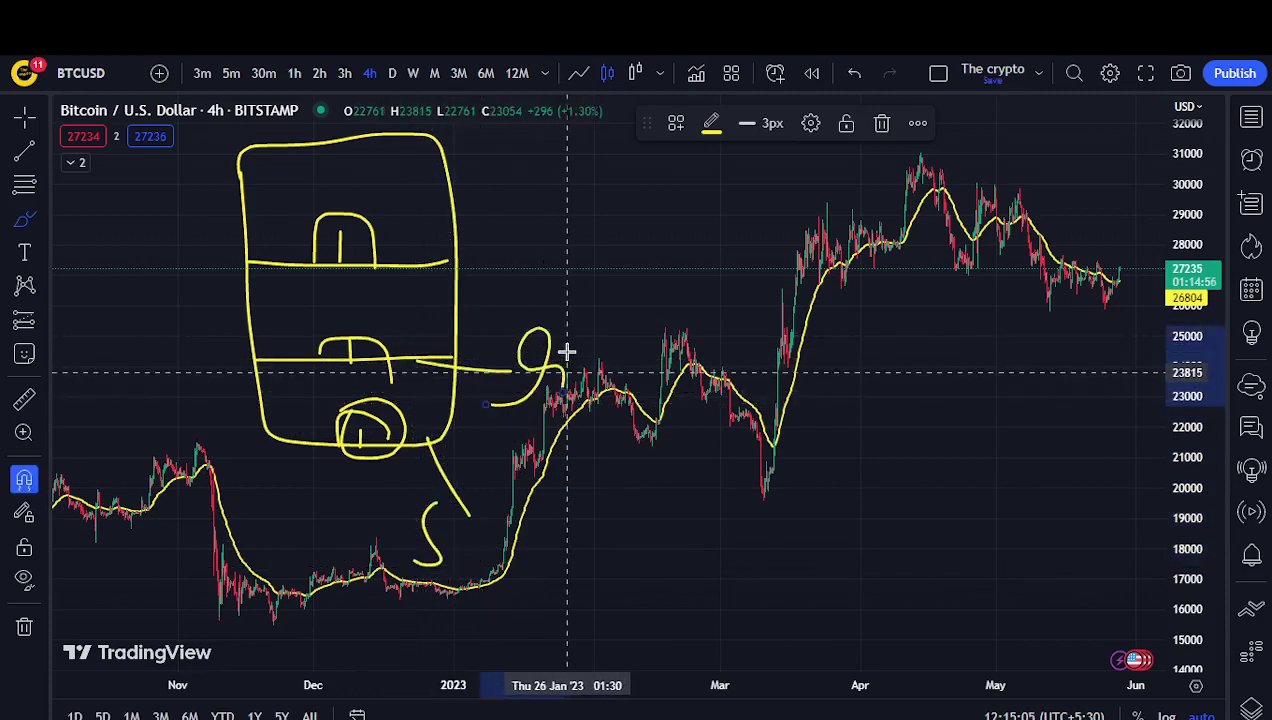
key(ctrl+z)
key(ctrl+z)
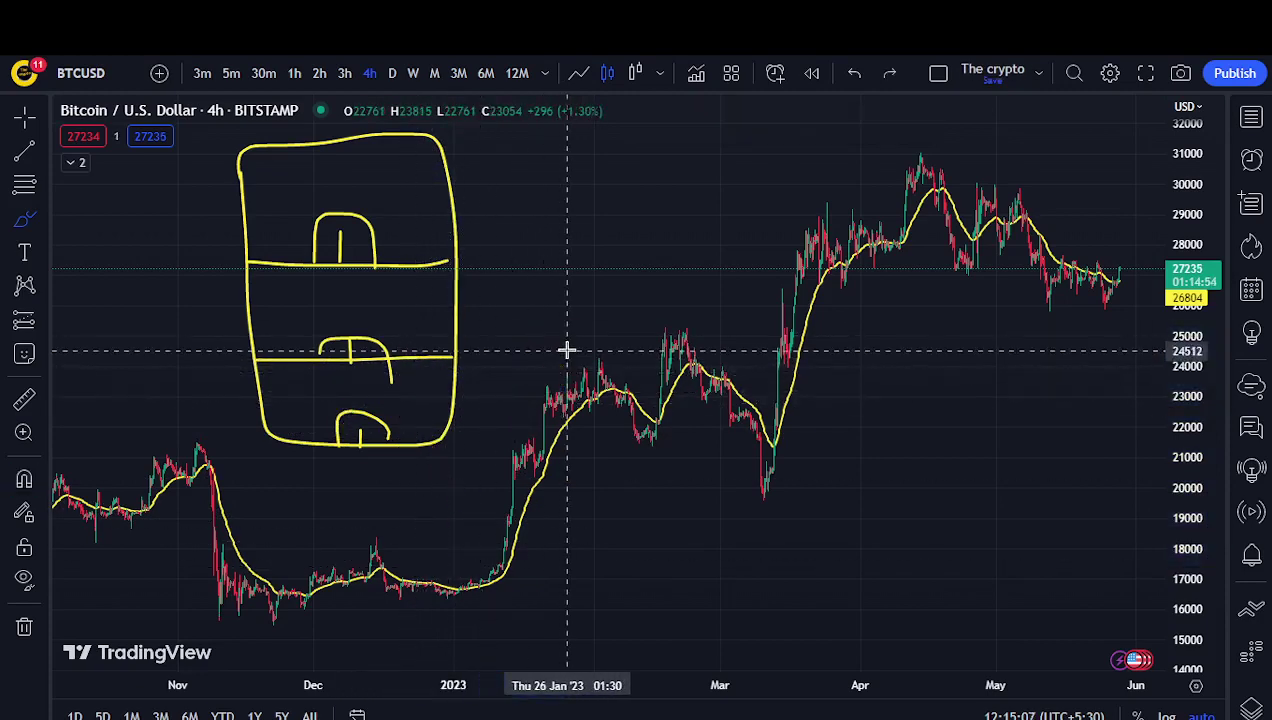
- Sketch extra strokes and loops around the box, undoing the unwanted ones
drag(352, 345, 476, 302)
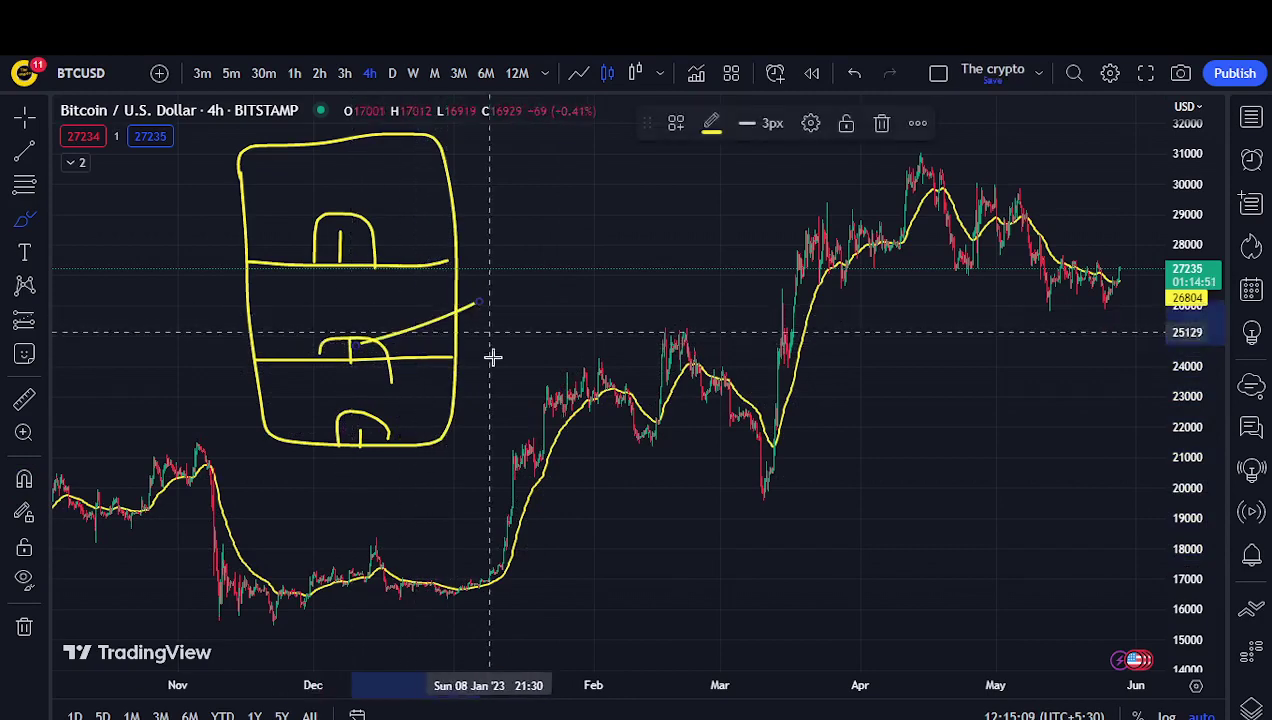
drag(454, 353, 498, 379)
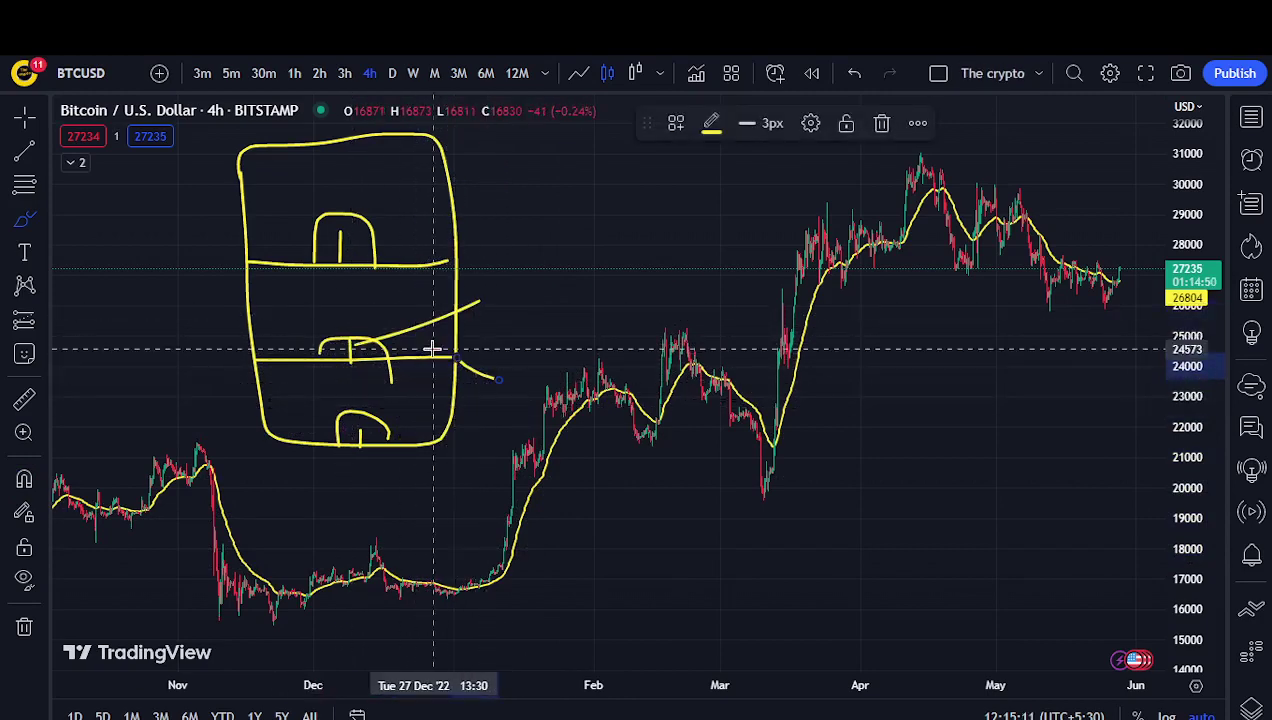
mouse_move(523, 377)
mouse_down()
mouse_move(520, 420)
mouse_move(478, 428)
mouse_up()
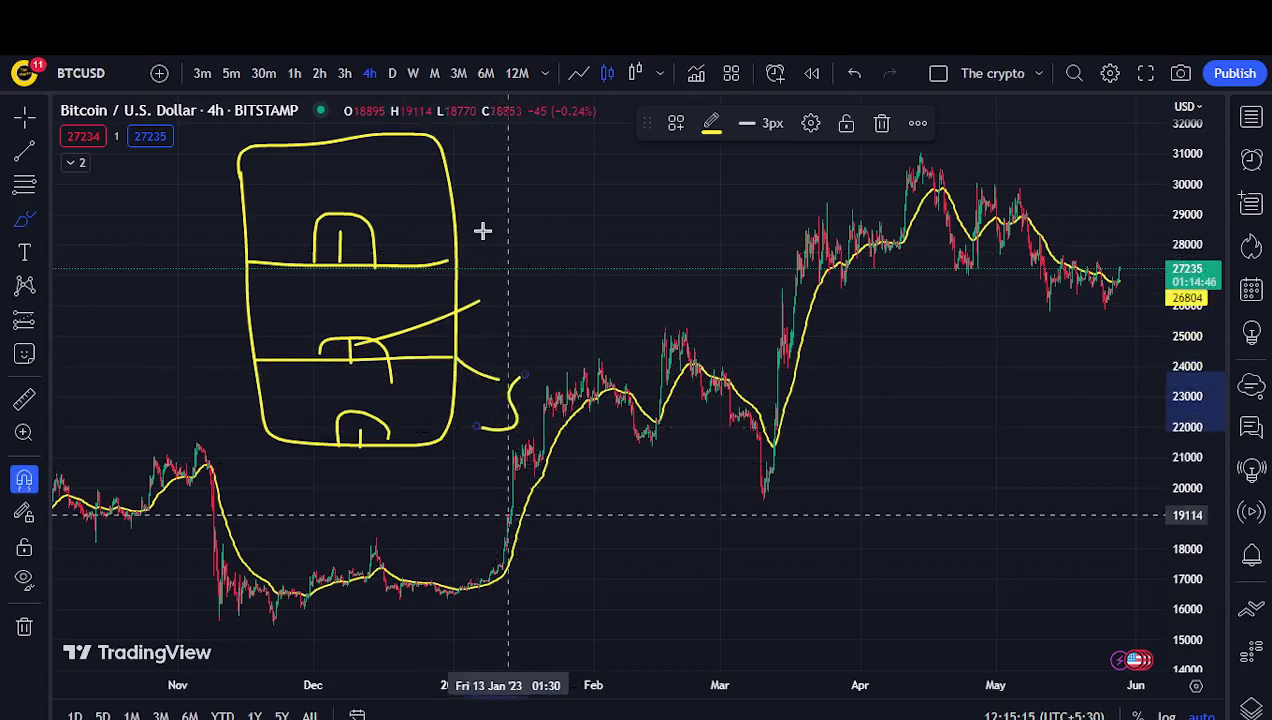
drag(442, 257, 595, 339)
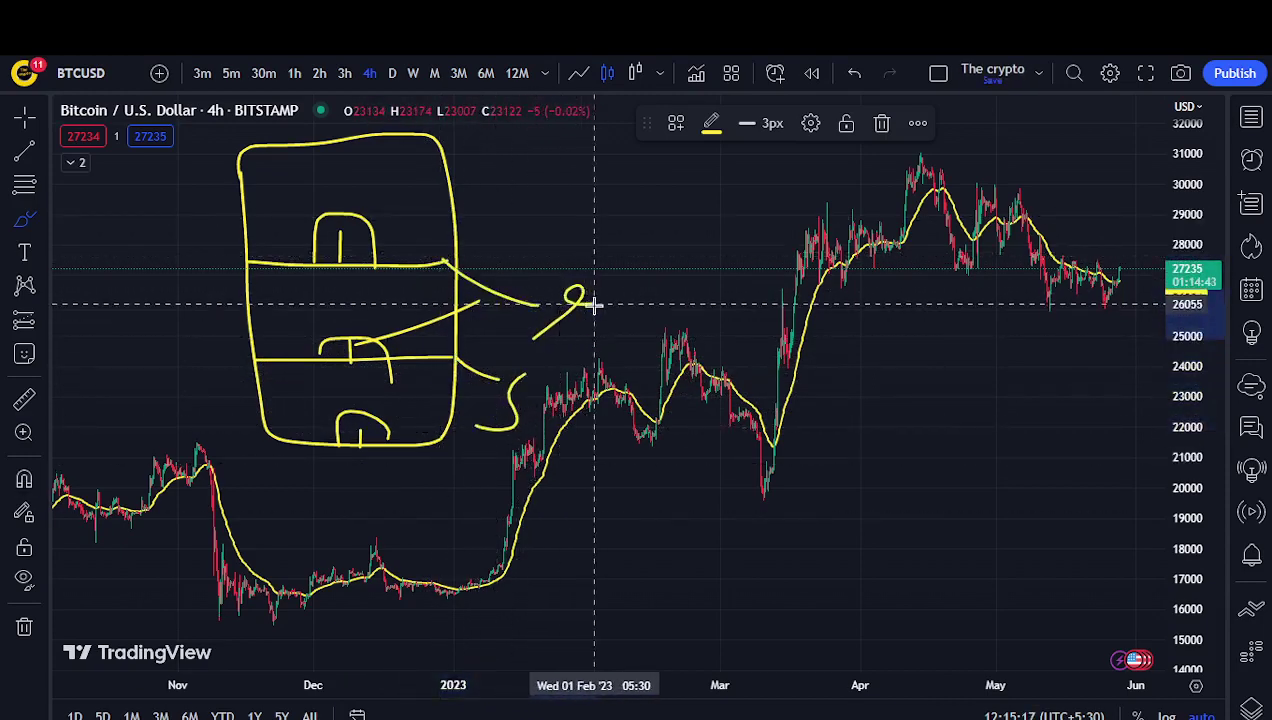
key(ctrl+z)
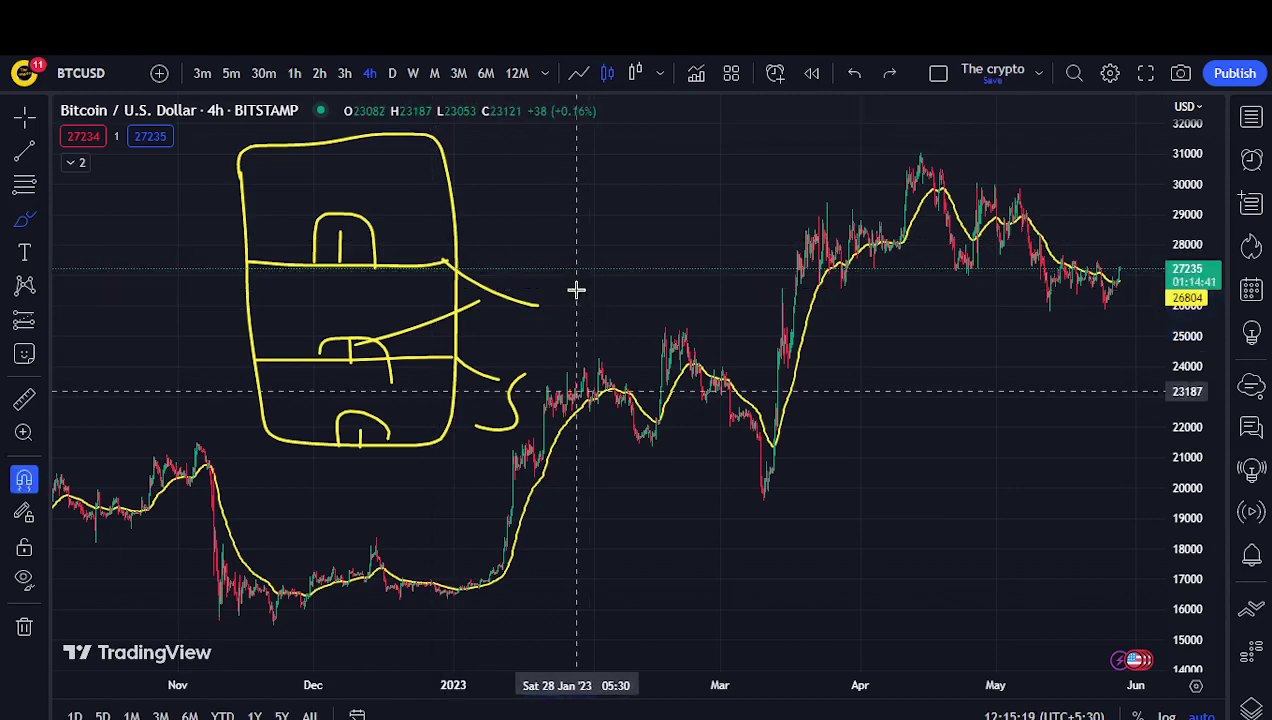
mouse_move(335, 238)
mouse_down()
mouse_move(321, 250)
mouse_move(335, 213)
mouse_up()
key(ctrl+z)
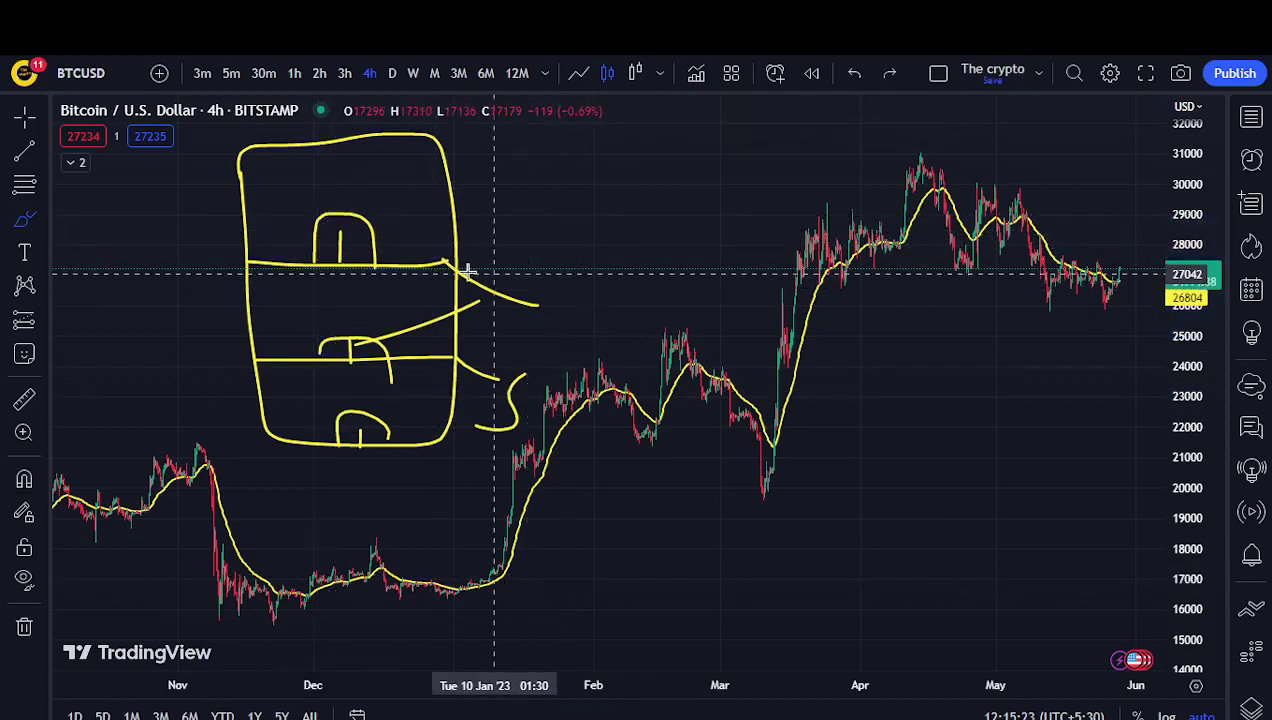
mouse_move(553, 290)
mouse_down()
mouse_move(551, 341)
mouse_move(512, 334)
mouse_up()
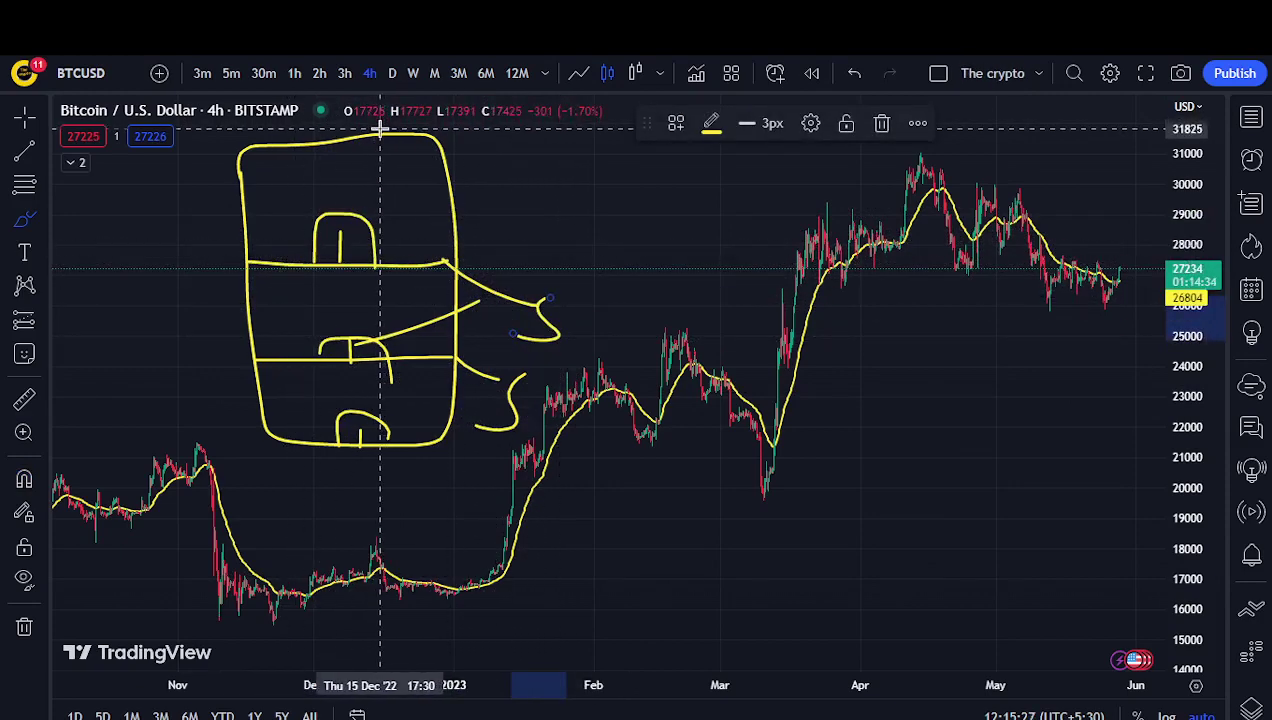
mouse_move(377, 133)
mouse_down()
mouse_move(540, 193)
mouse_move(588, 184)
mouse_move(616, 213)
mouse_move(555, 228)
mouse_up()
key(ctrl+z)
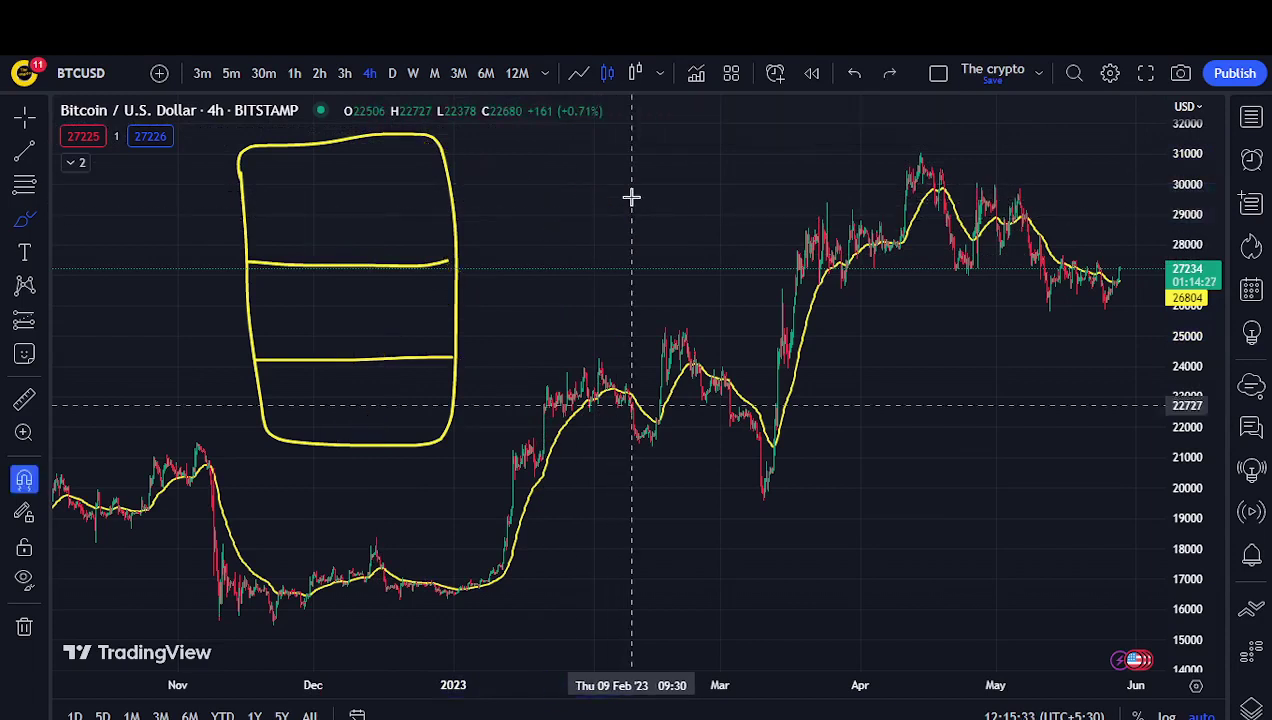
- Remove the yellow box sketch and zoom in on the late-May candles
key(ctrl+z)
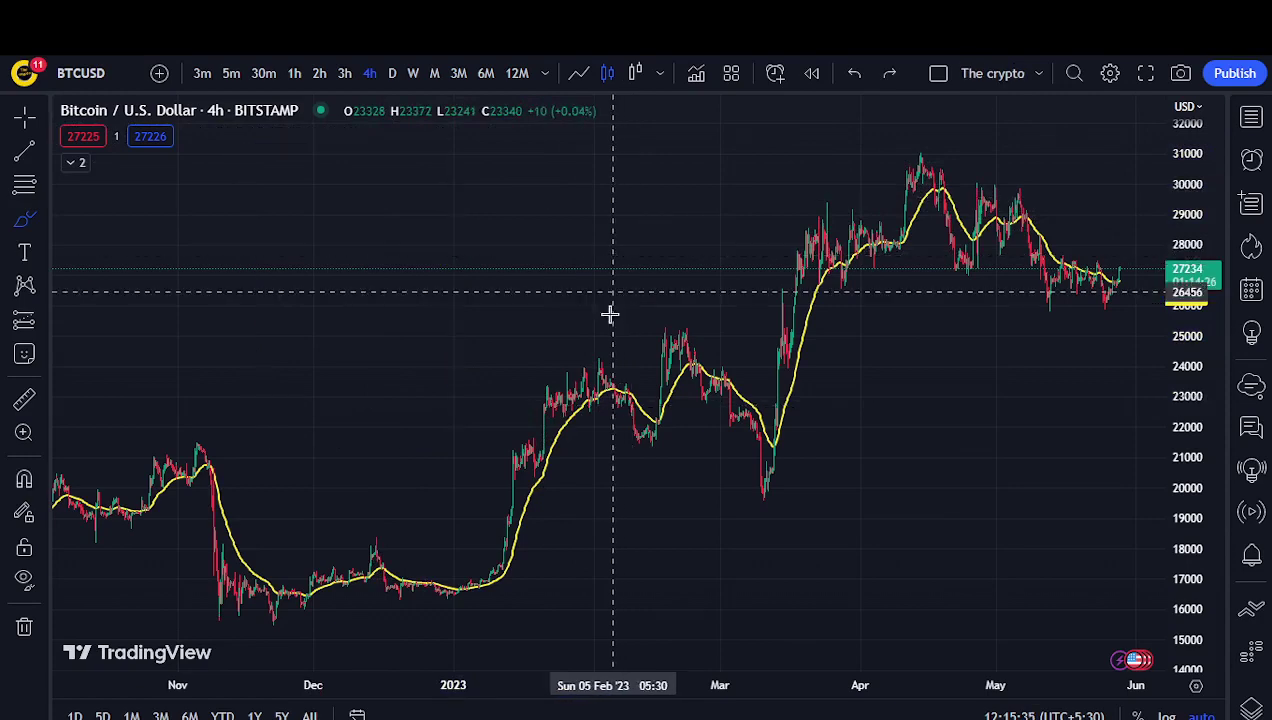
scroll(568, 426, up, 5)
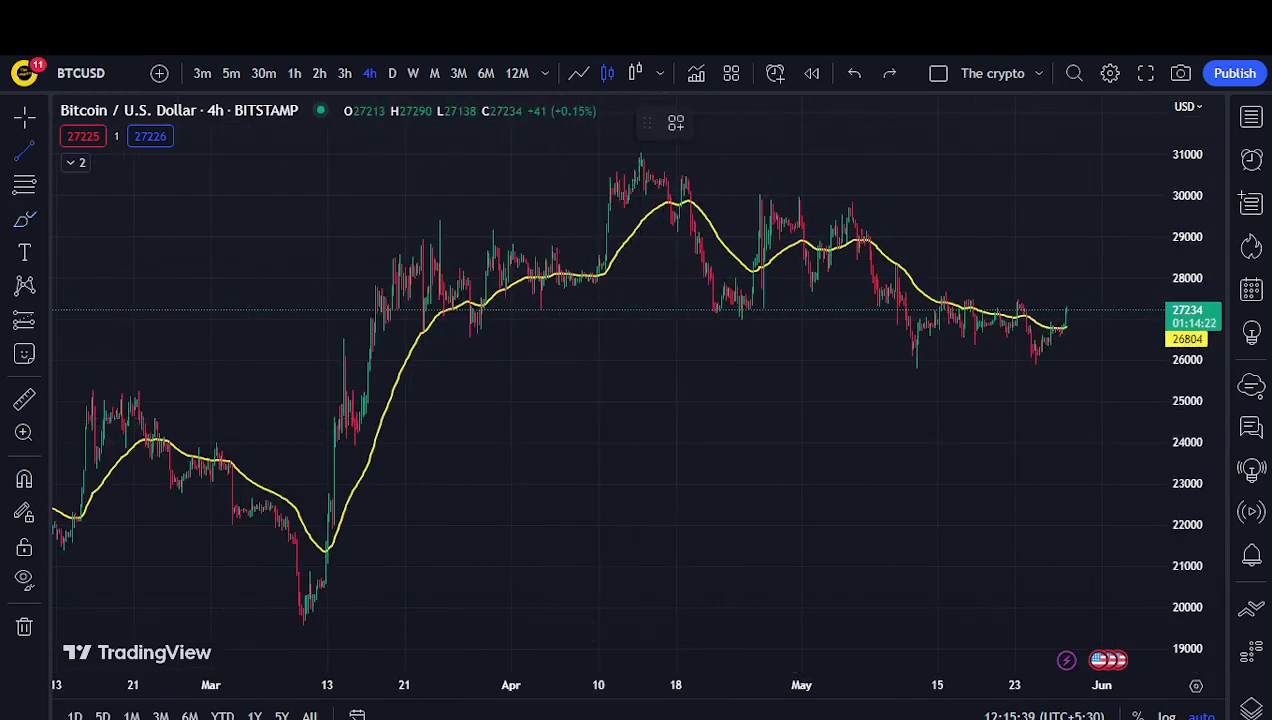
scroll(605, 531, up, 10)
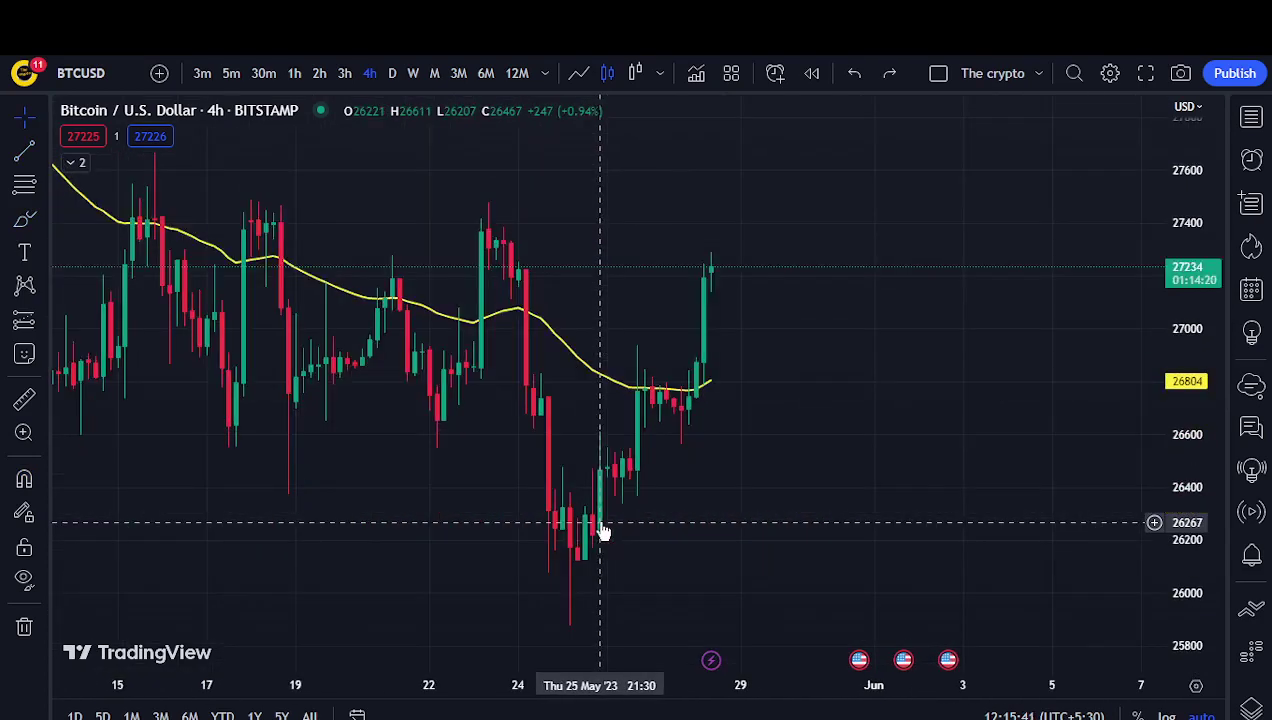
scroll(600, 521, up, 3)
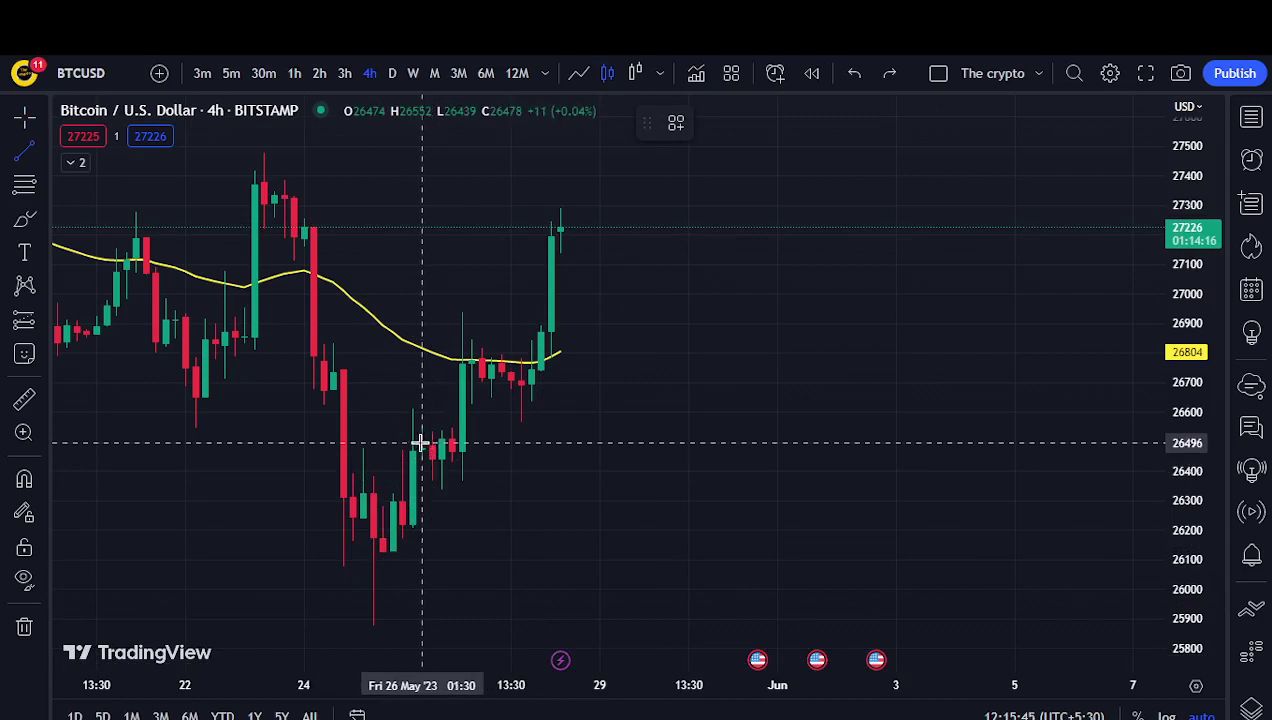
- Draw upper and lower white flag lines over the 26 May candles, plus a yellow rising line to the right
mouse_move(420, 445)
mouse_down()
mouse_move(484, 424)
mouse_move(472, 427)
mouse_up()
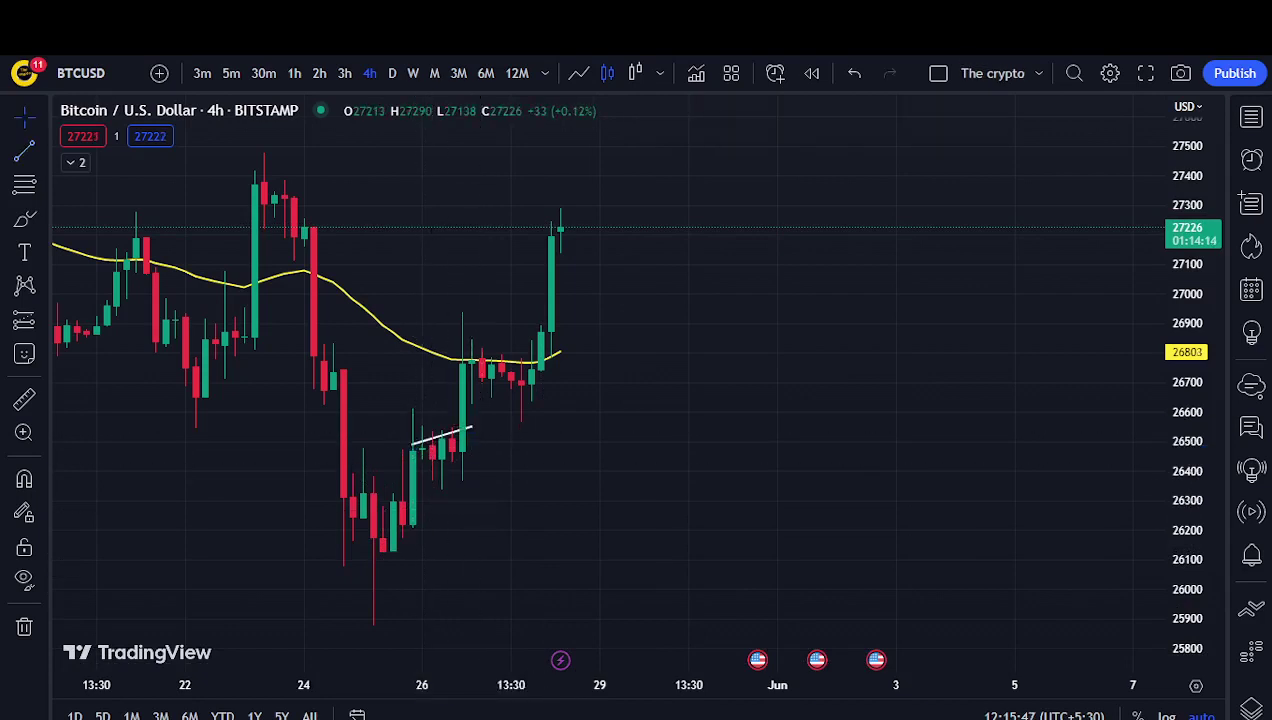
key(alt+t)
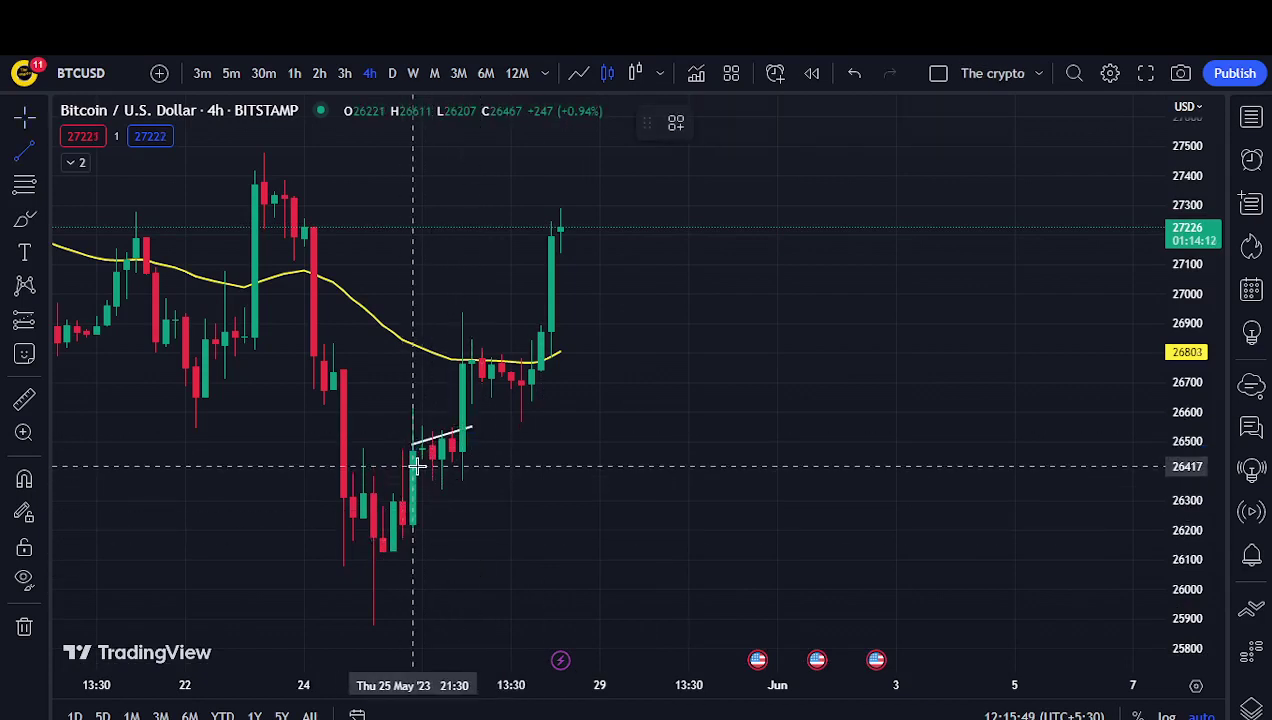
drag(417, 466, 500, 450)
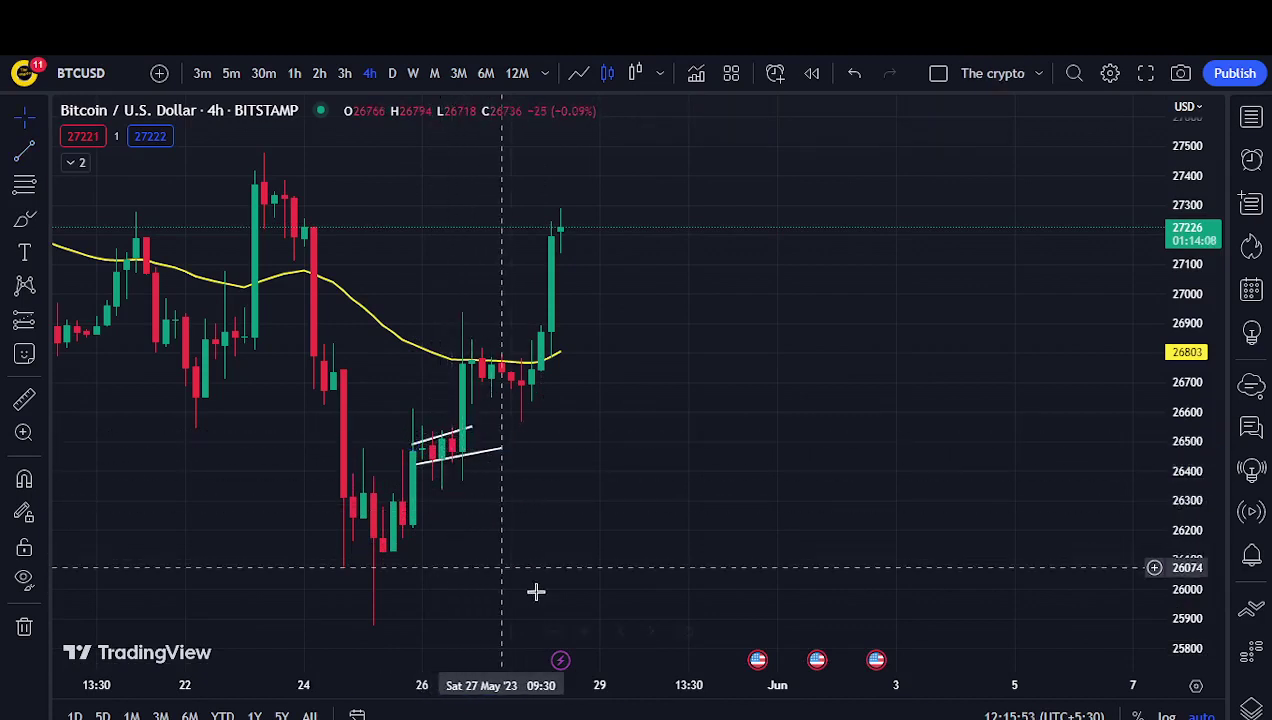
drag(610, 521, 768, 481)
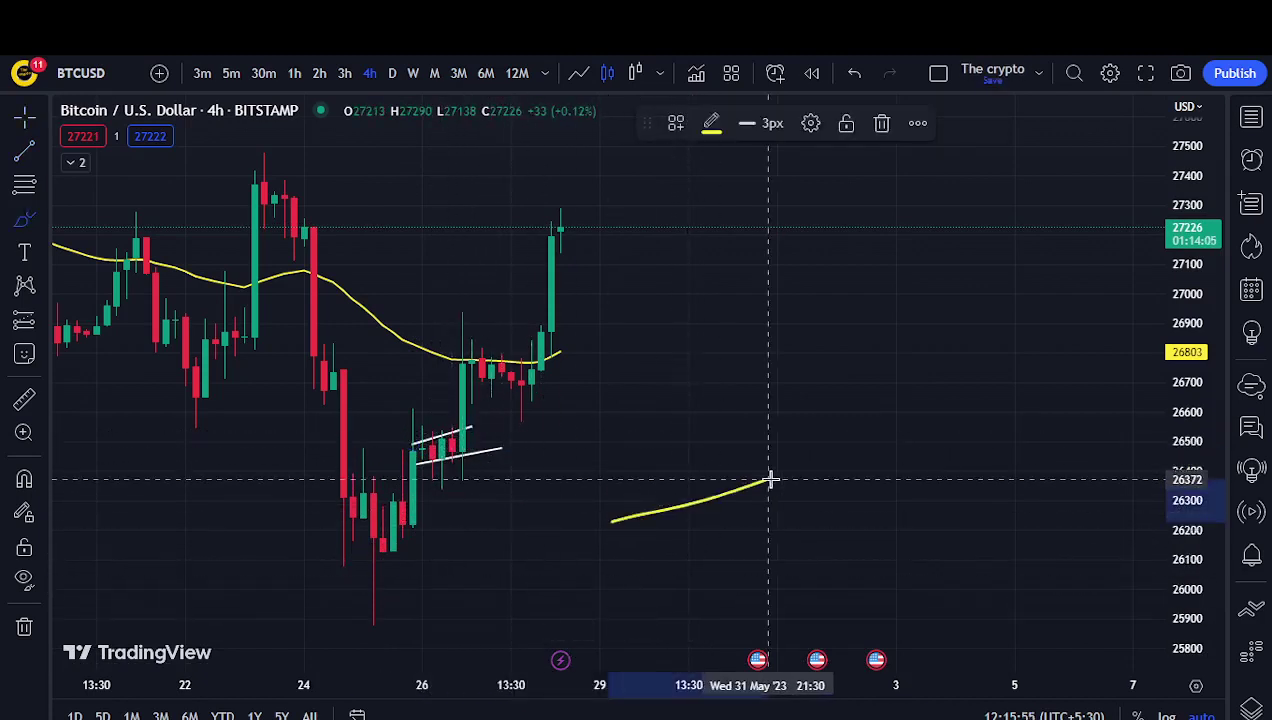
- Add a second yellow rising line, then draw and undo a zigzag and an ellipse across them
drag(630, 600, 740, 550)
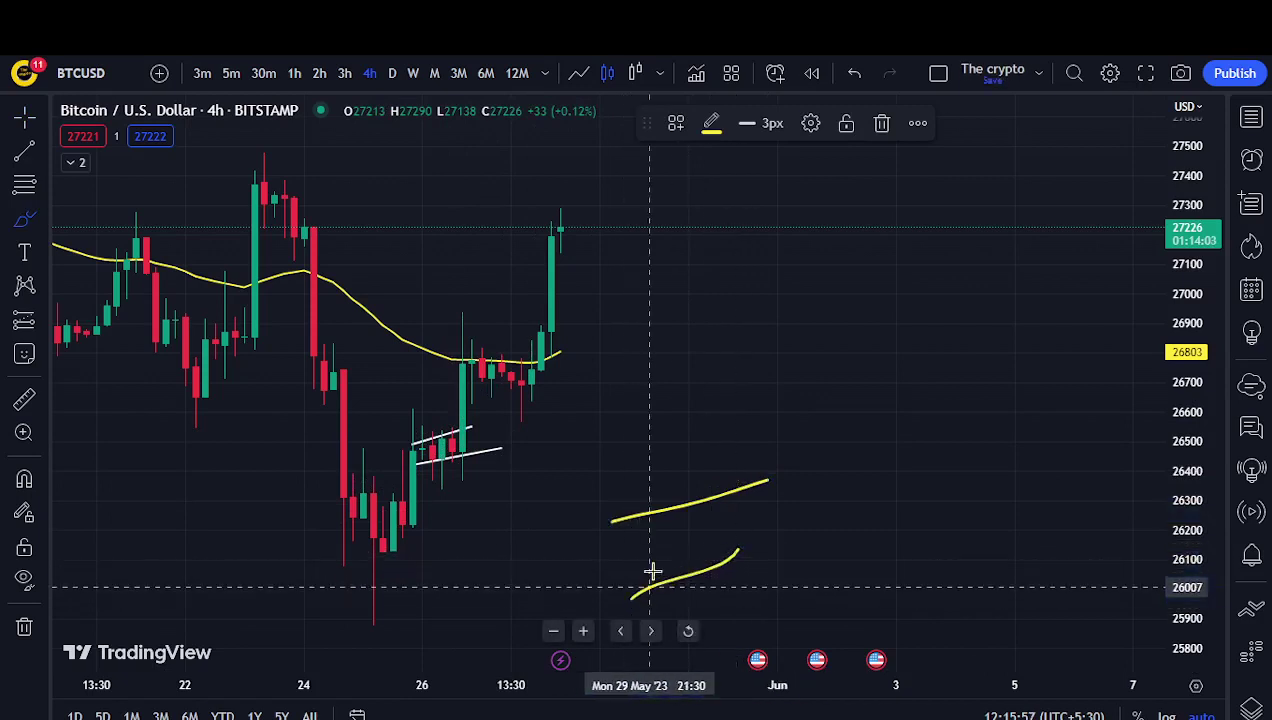
mouse_move(649, 580)
mouse_down()
mouse_move(673, 568)
mouse_move(701, 511)
mouse_move(707, 551)
mouse_move(710, 213)
mouse_move(730, 77)
mouse_move(681, 264)
mouse_up()
key(ctrl+z)
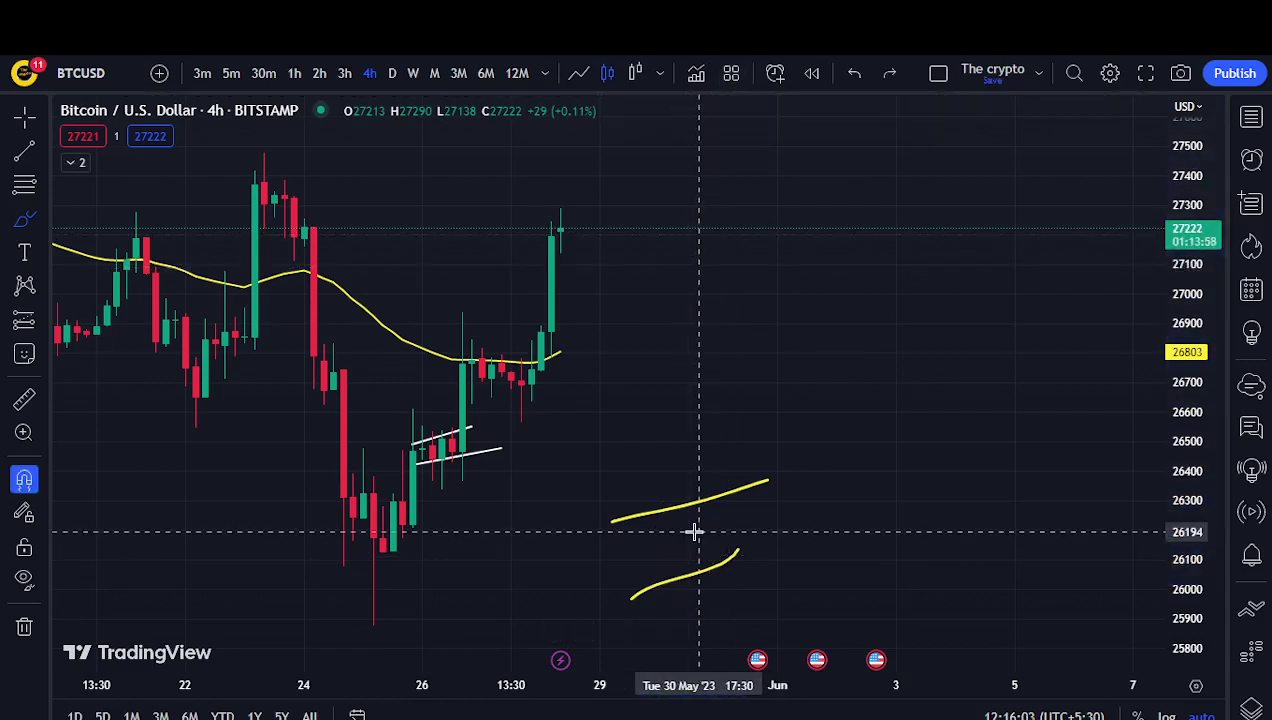
drag(678, 487, 696, 460)
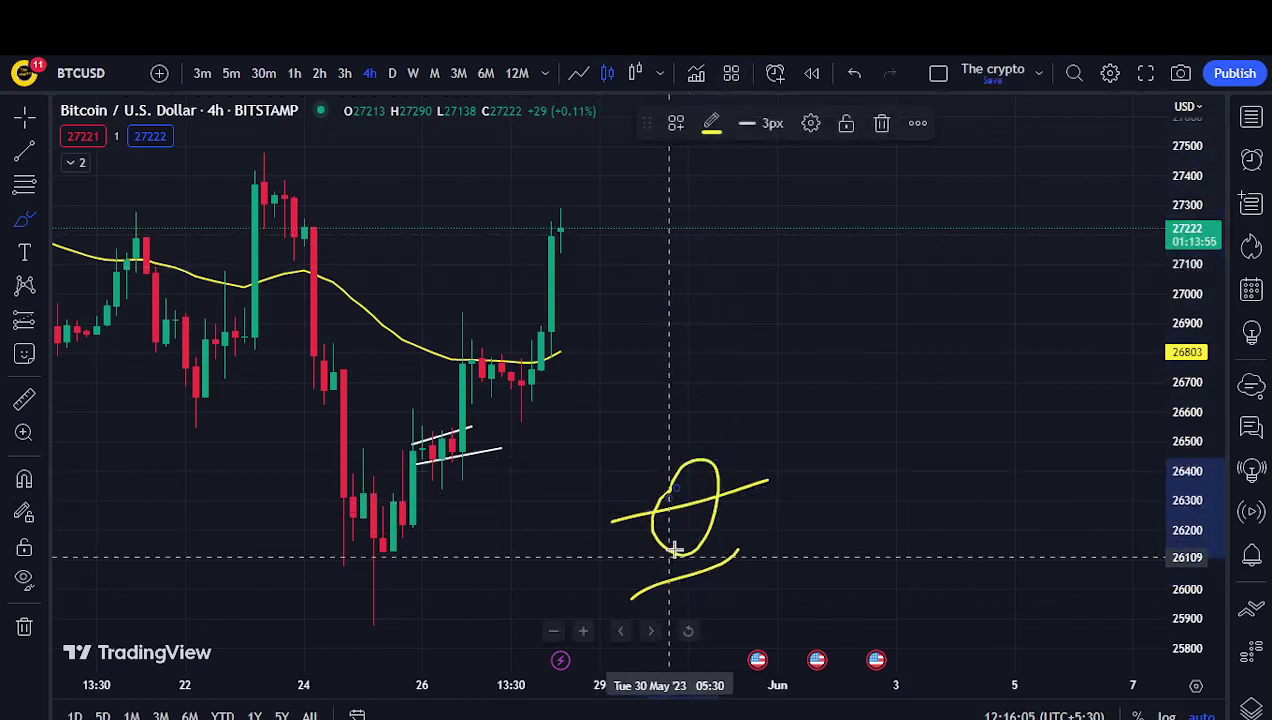
key(ctrl+z)
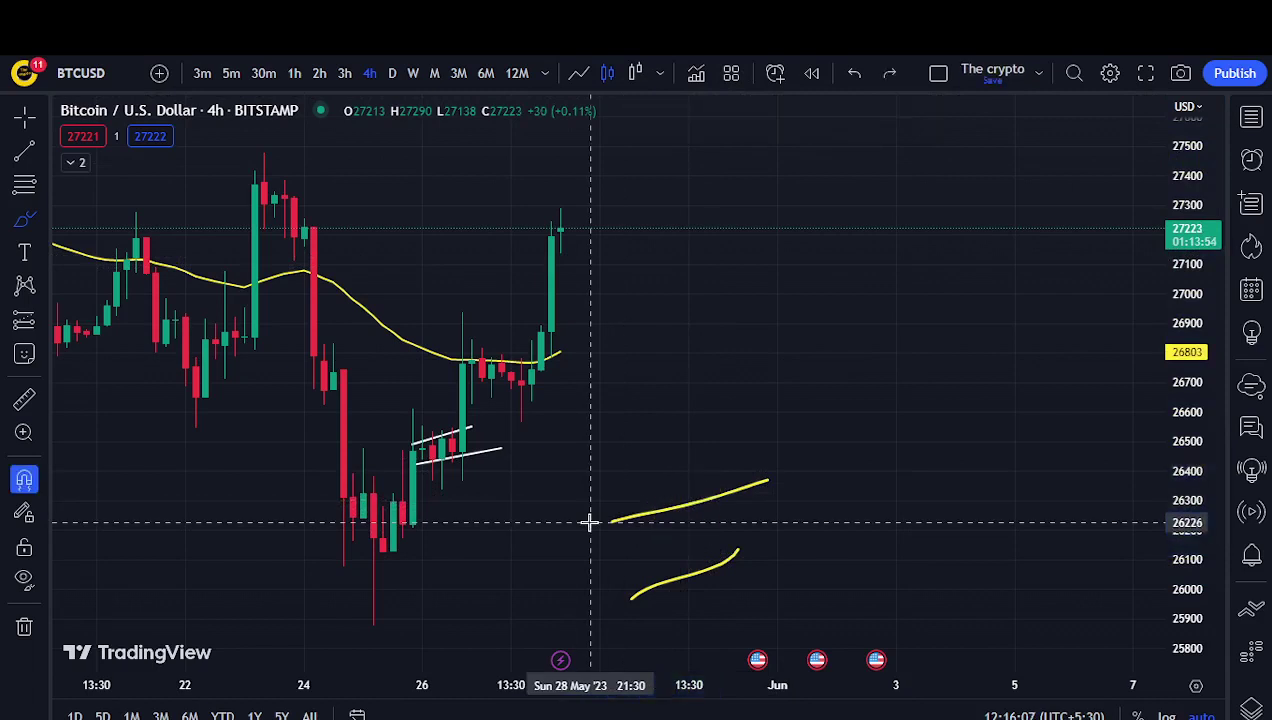
- Undo the trial V mark and short stroke, then circle the flag candles in yellow and undo it
mouse_move(642, 551)
mouse_down()
mouse_move(698, 545)
mouse_move(718, 610)
mouse_up()
key(ctrl+z)
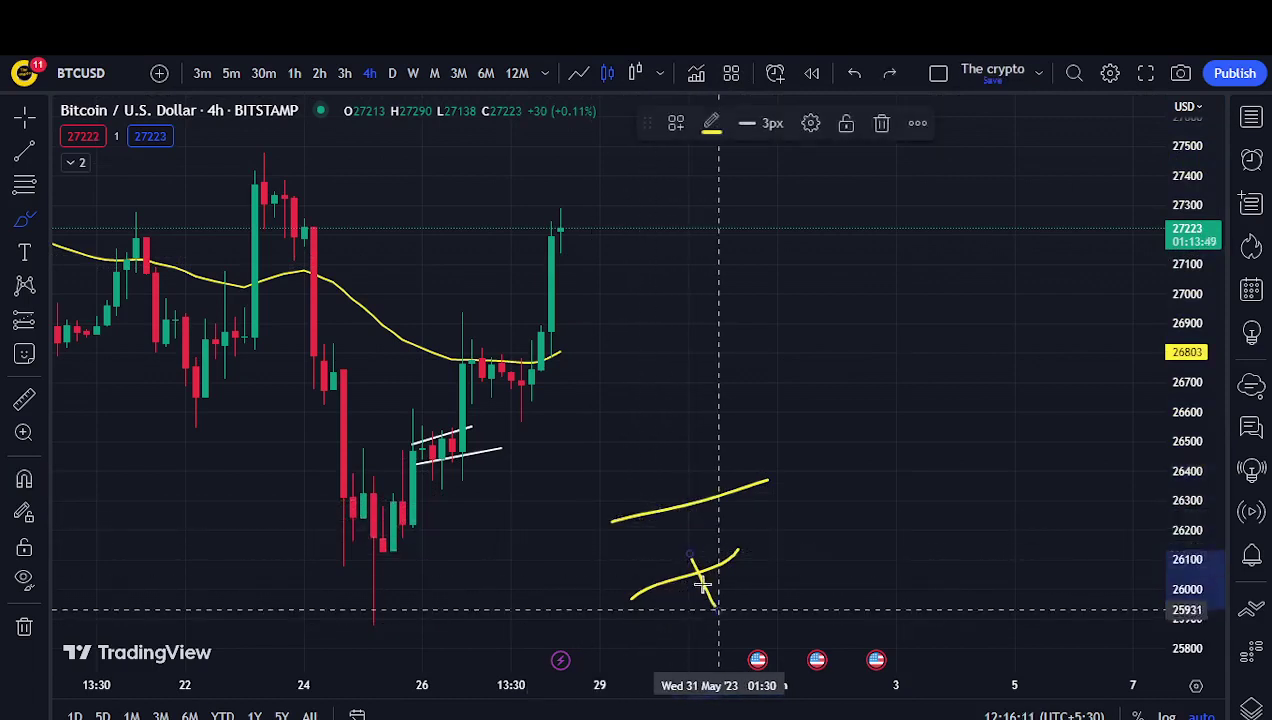
key(ctrl+z)
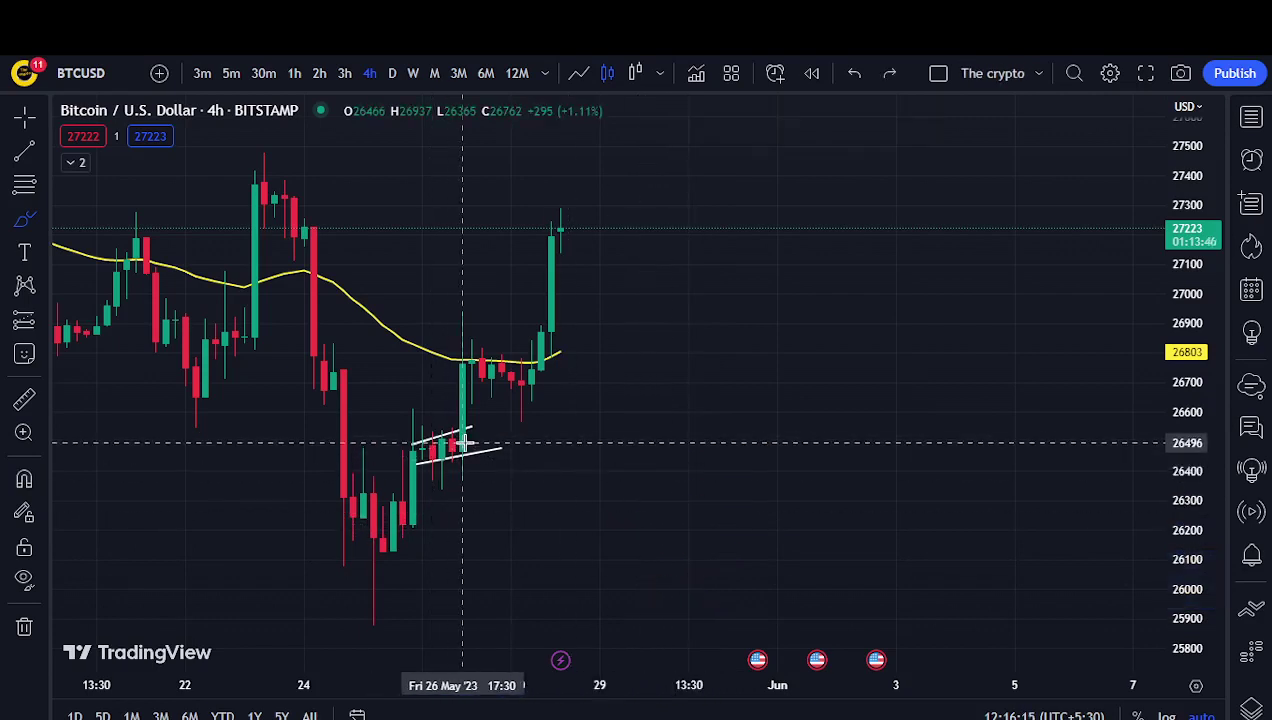
drag(455, 408, 458, 412)
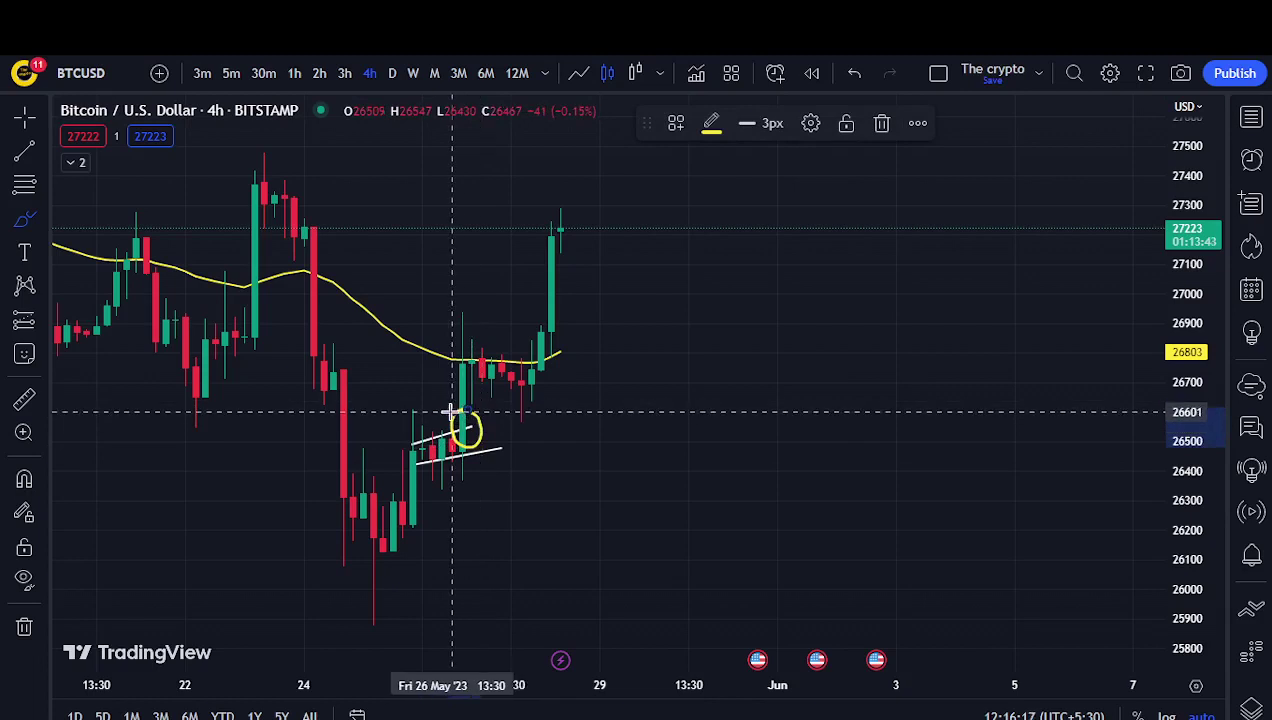
key(ctrl+z)
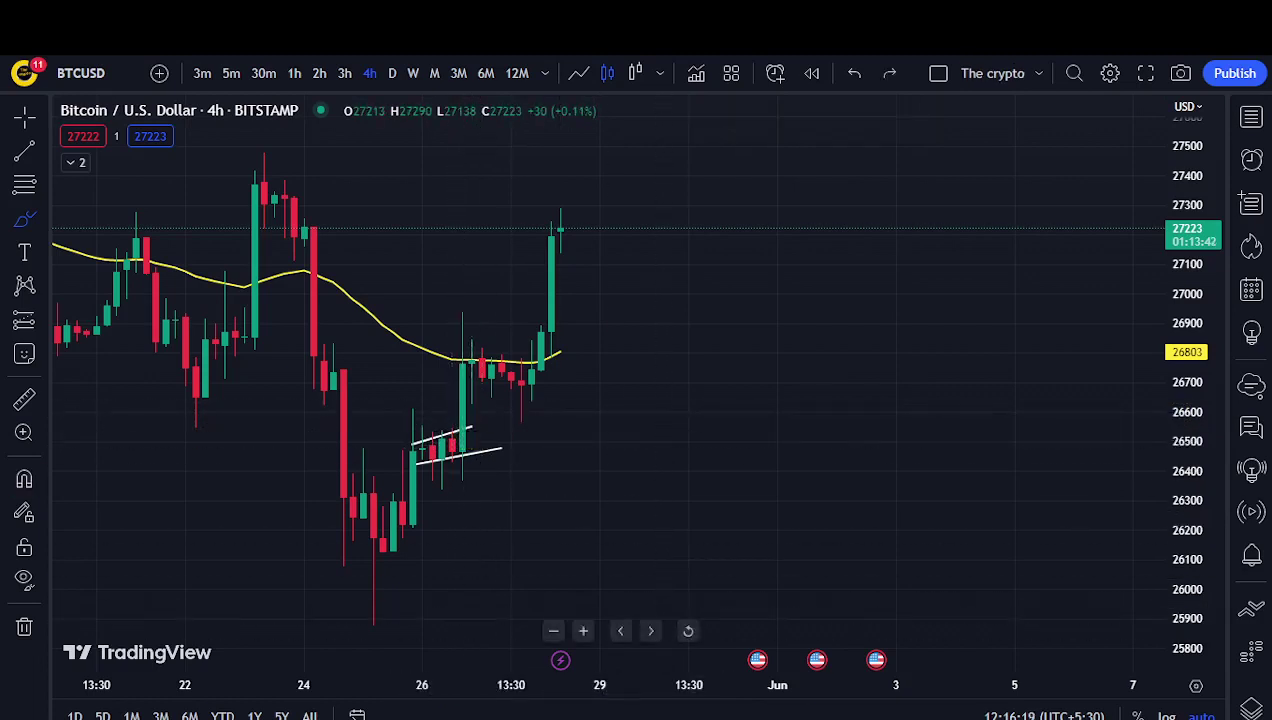
click(392, 549)
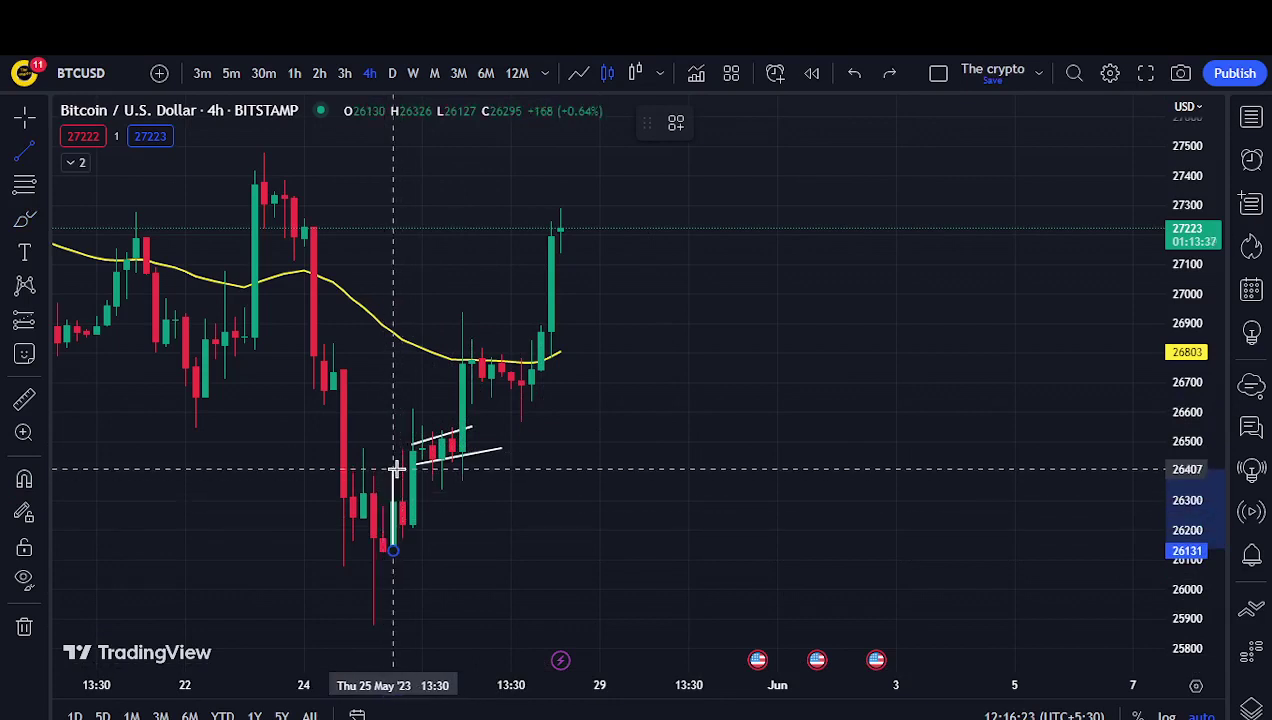
click(394, 465)
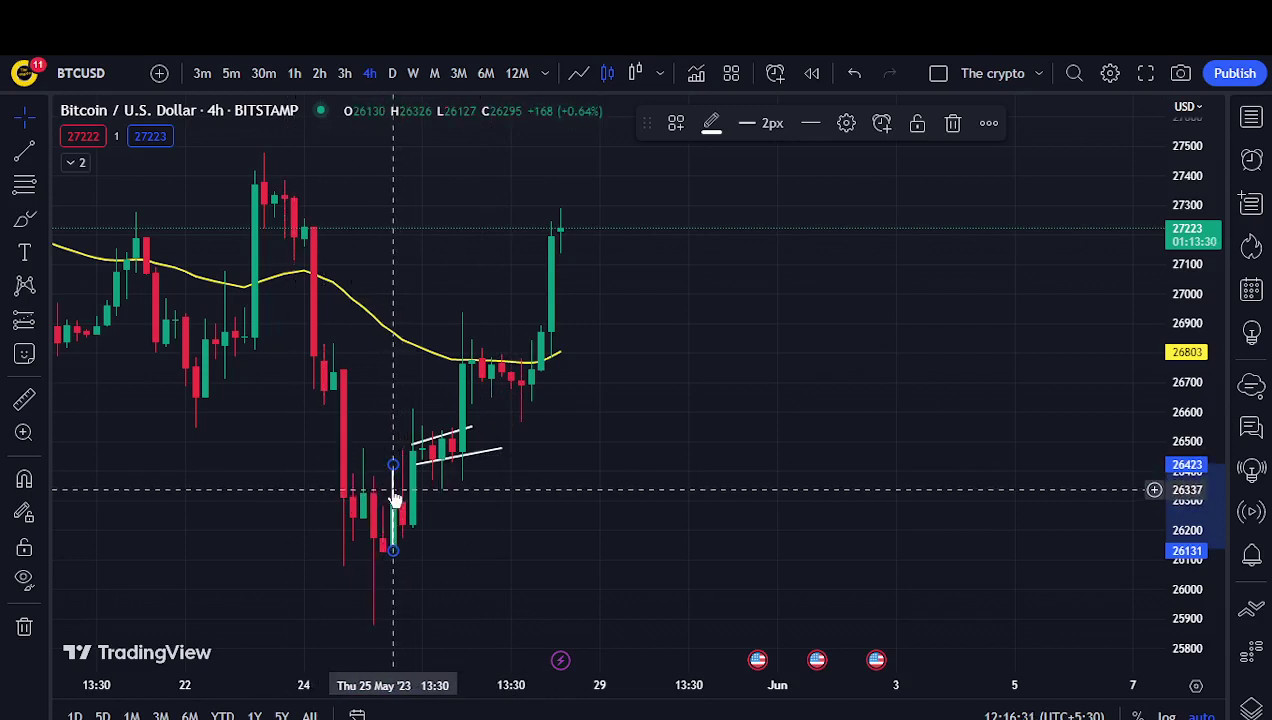
mouse_move(395, 500)
mouse_down()
mouse_move(415, 495)
mouse_move(474, 417)
mouse_move(481, 370)
mouse_move(471, 373)
mouse_up()
click(568, 409)
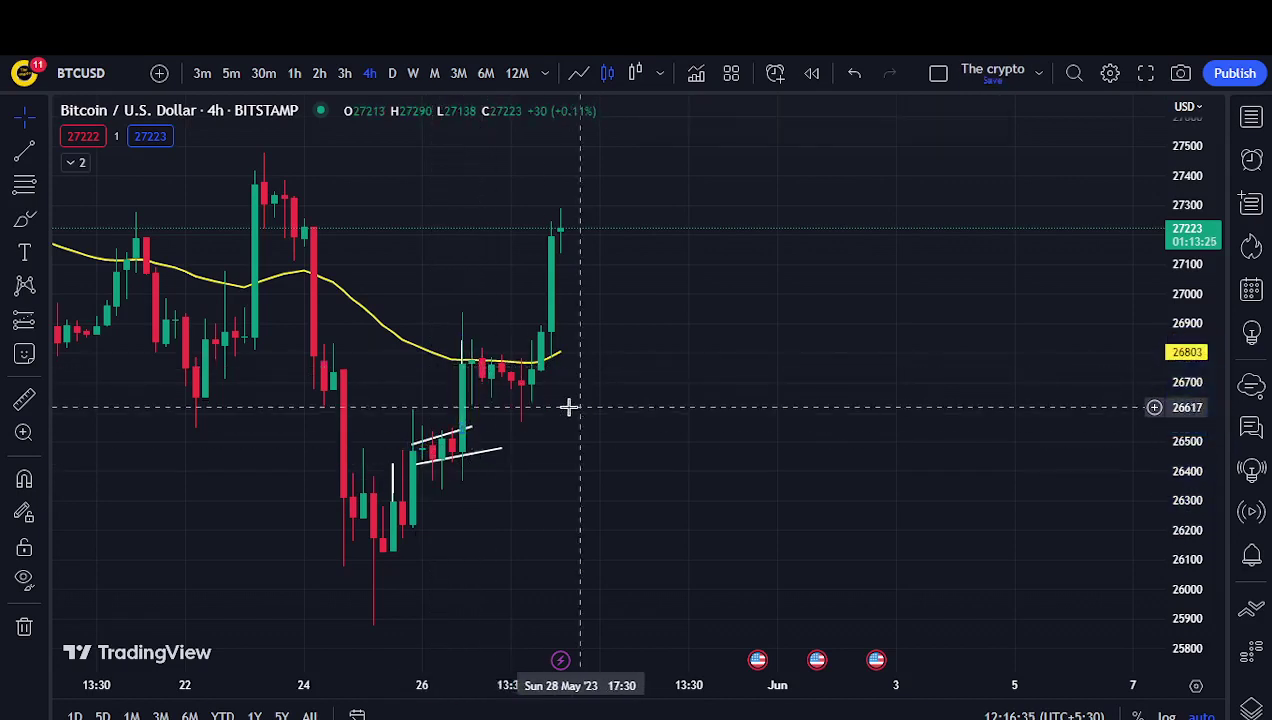
click(463, 405)
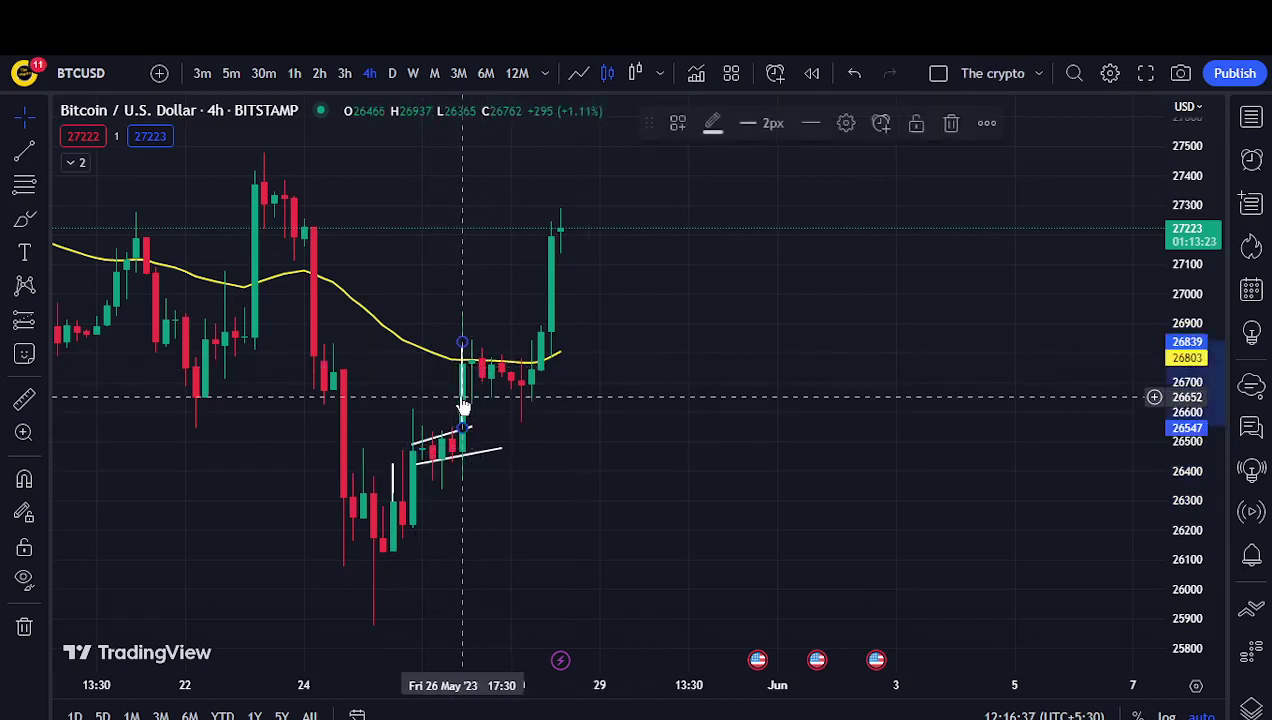
drag(457, 398, 470, 398)
click(542, 412)
click(455, 395)
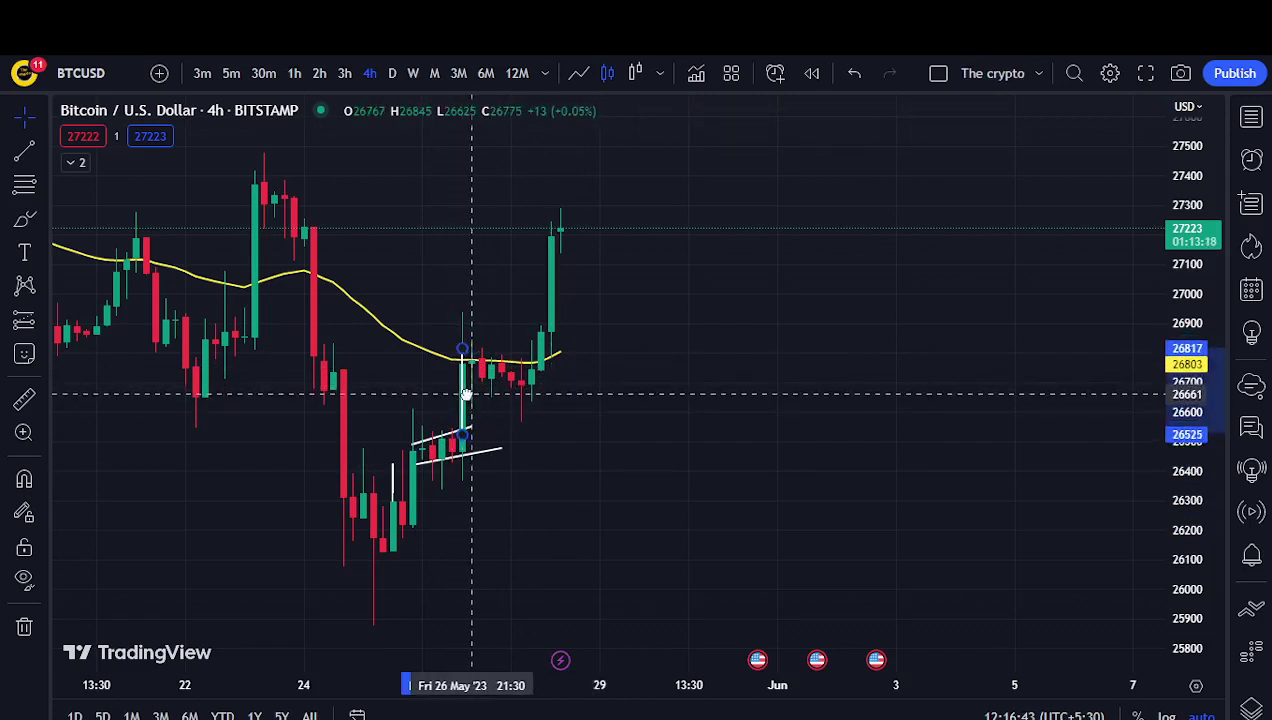
click(534, 420)
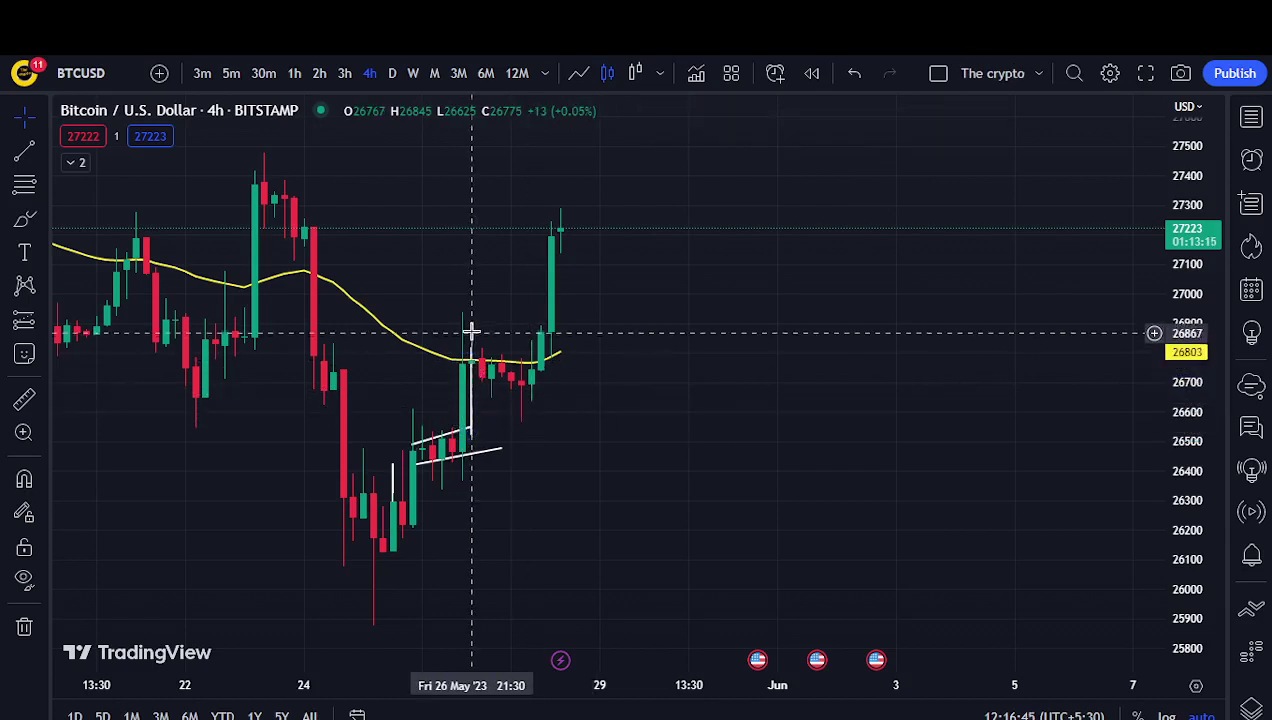
click(477, 401)
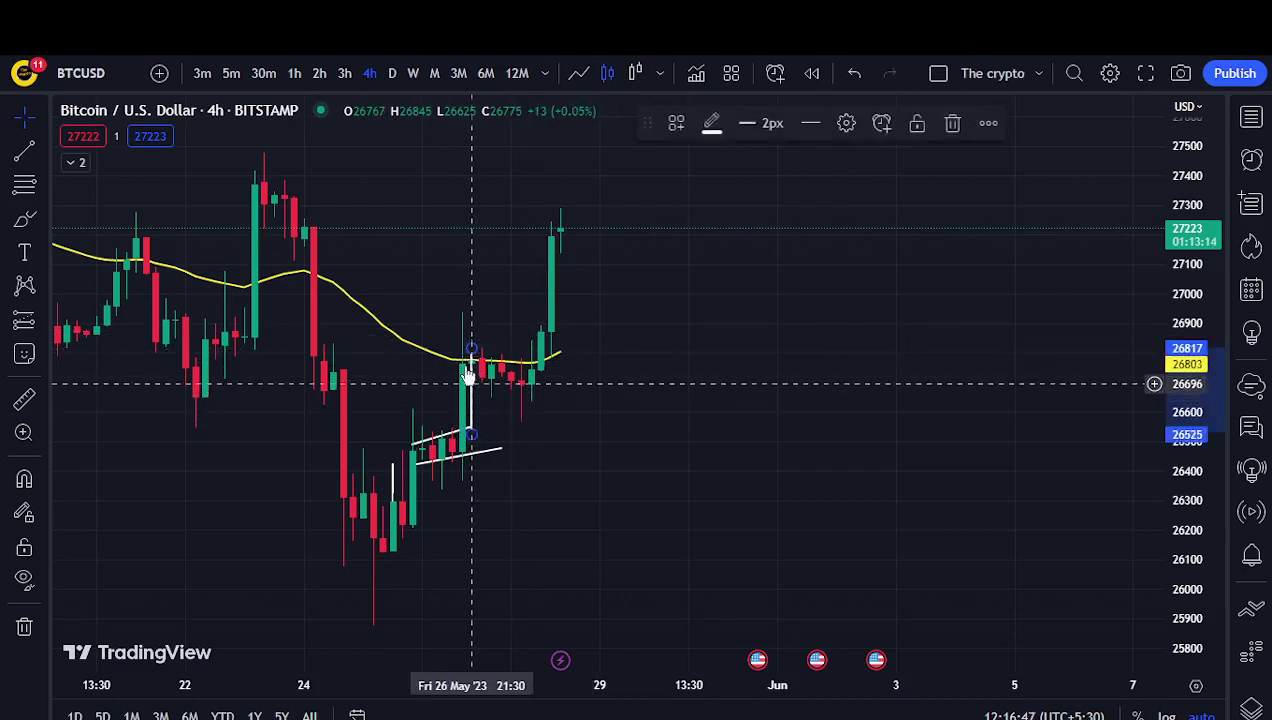
click(501, 316)
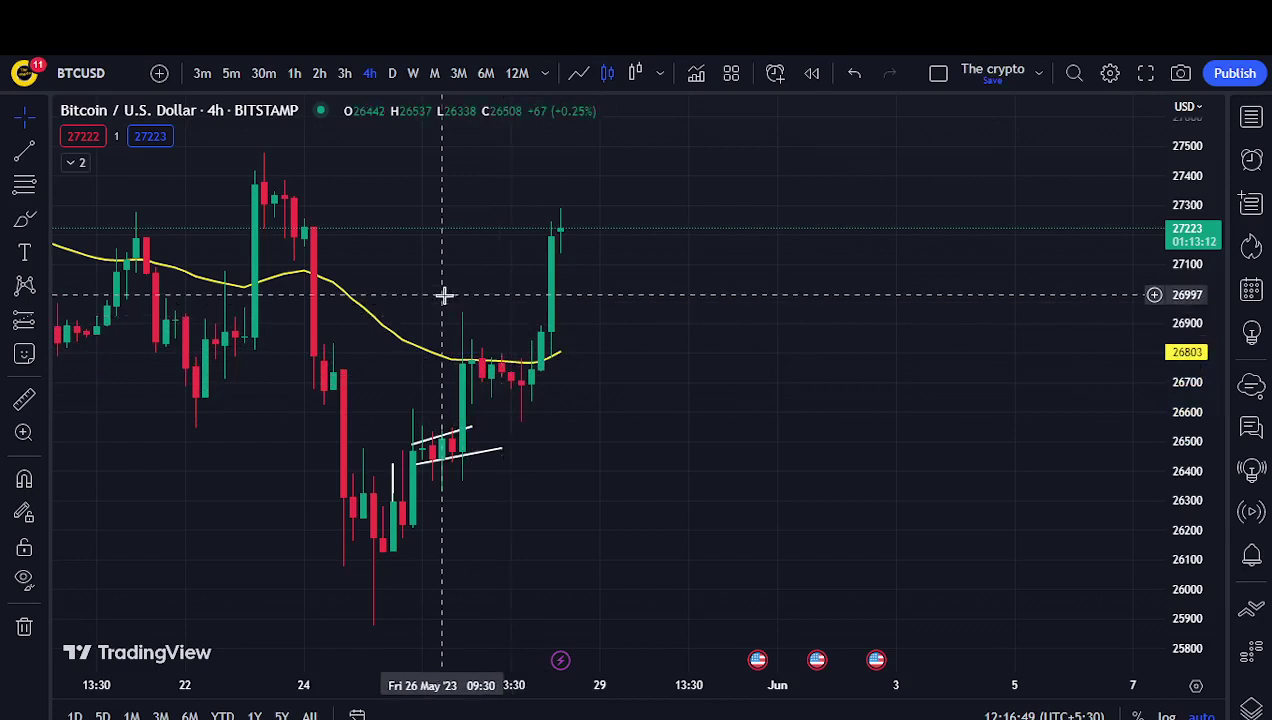
click(396, 490)
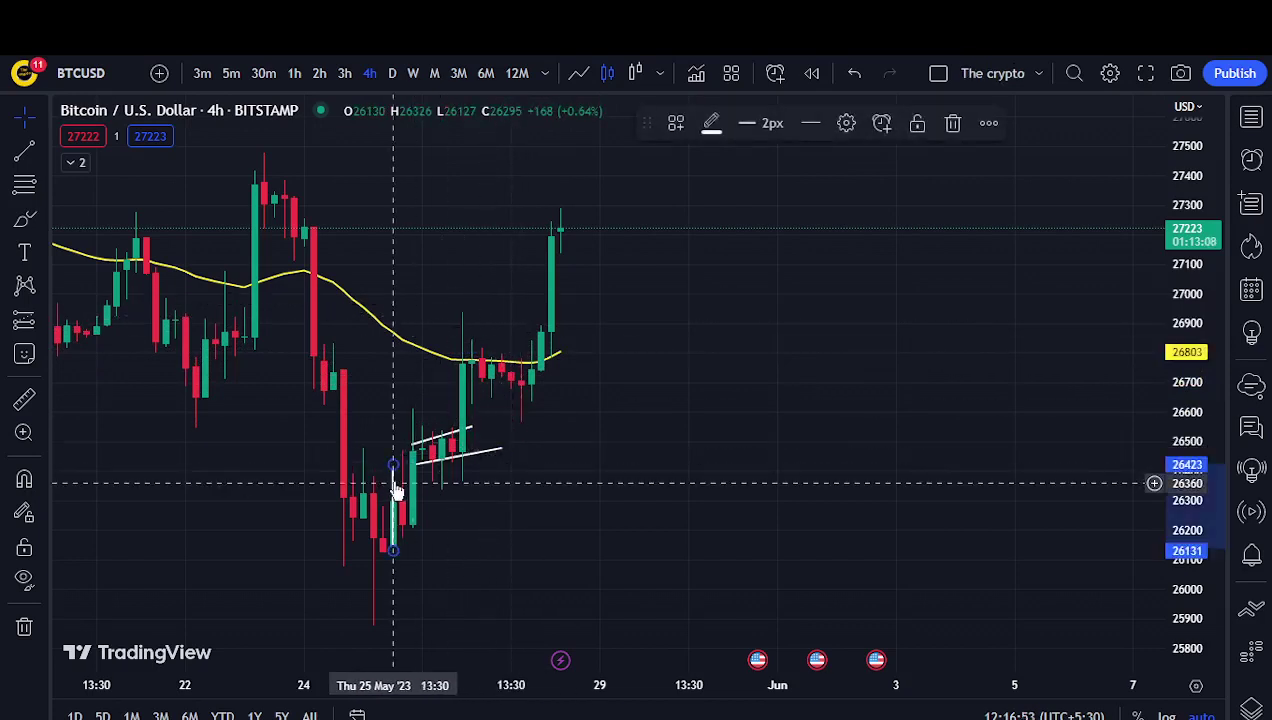
mouse_move(396, 490)
mouse_down()
mouse_move(466, 395)
mouse_move(471, 350)
mouse_move(454, 357)
mouse_move(463, 369)
mouse_up()
scroll(467, 411, up, 2)
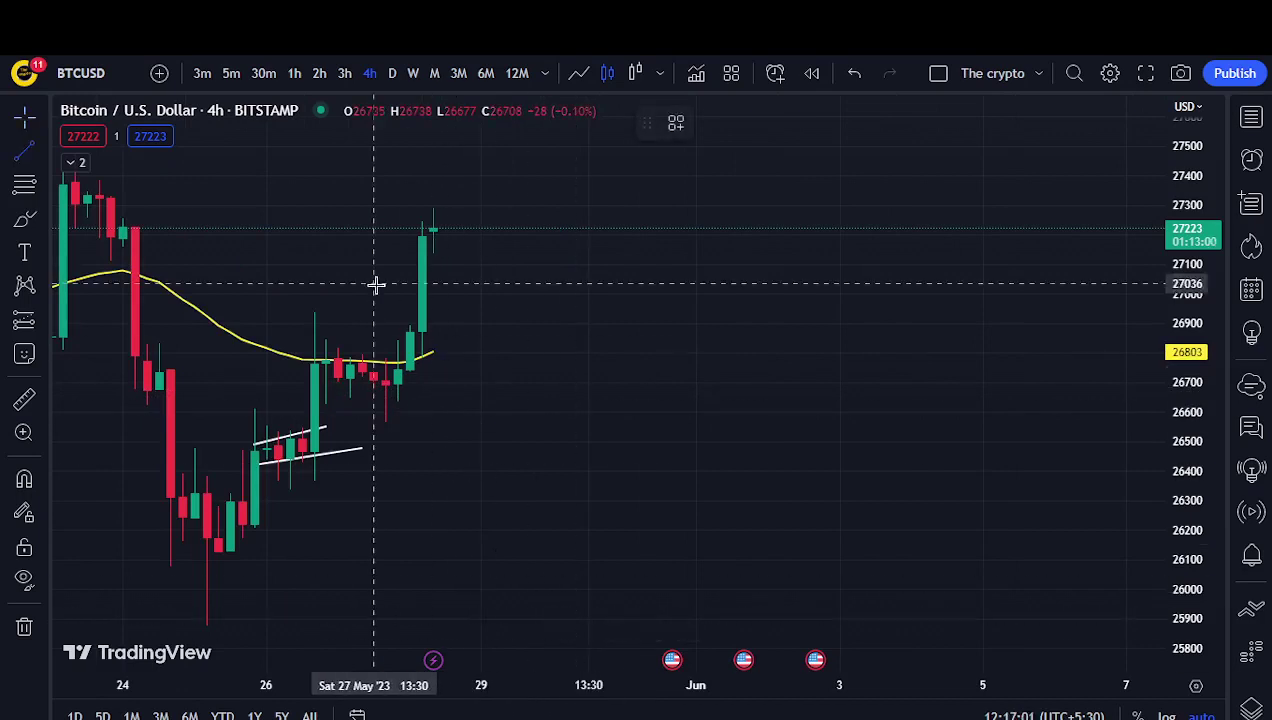
- Draw a white descending trend line along the second flag's highs
click(316, 343)
click(446, 393)
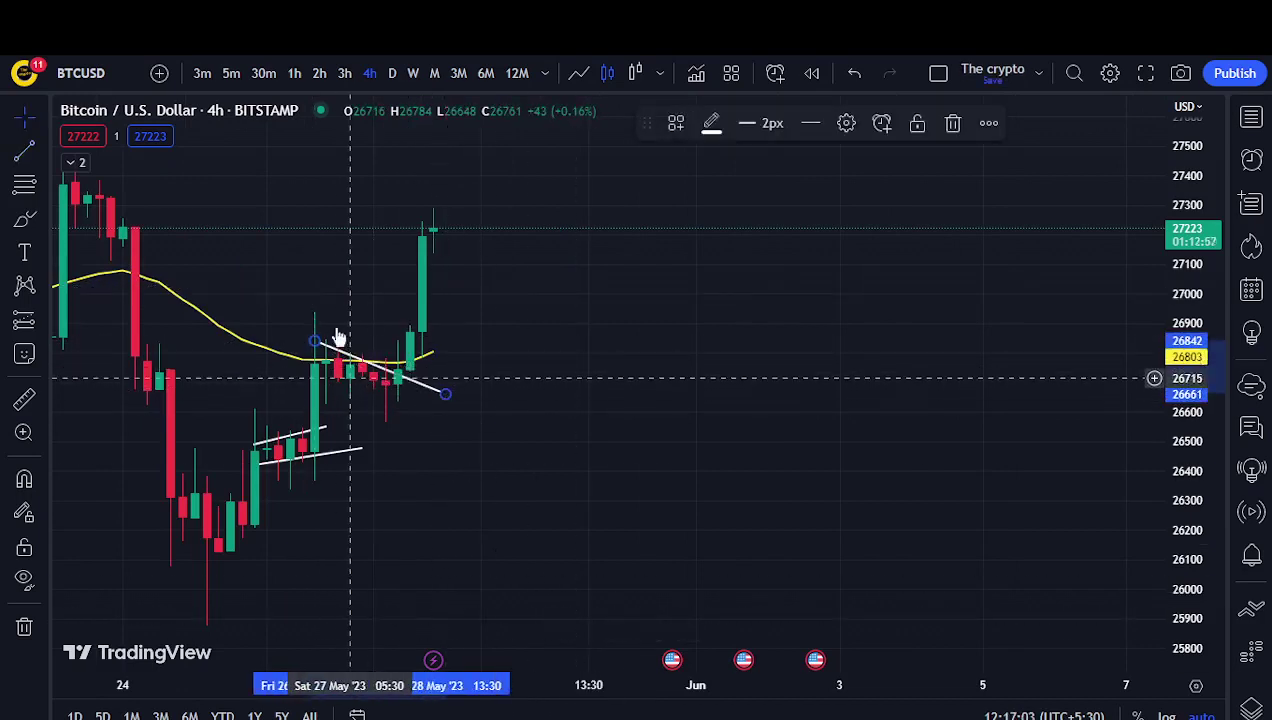
drag(316, 343, 338, 352)
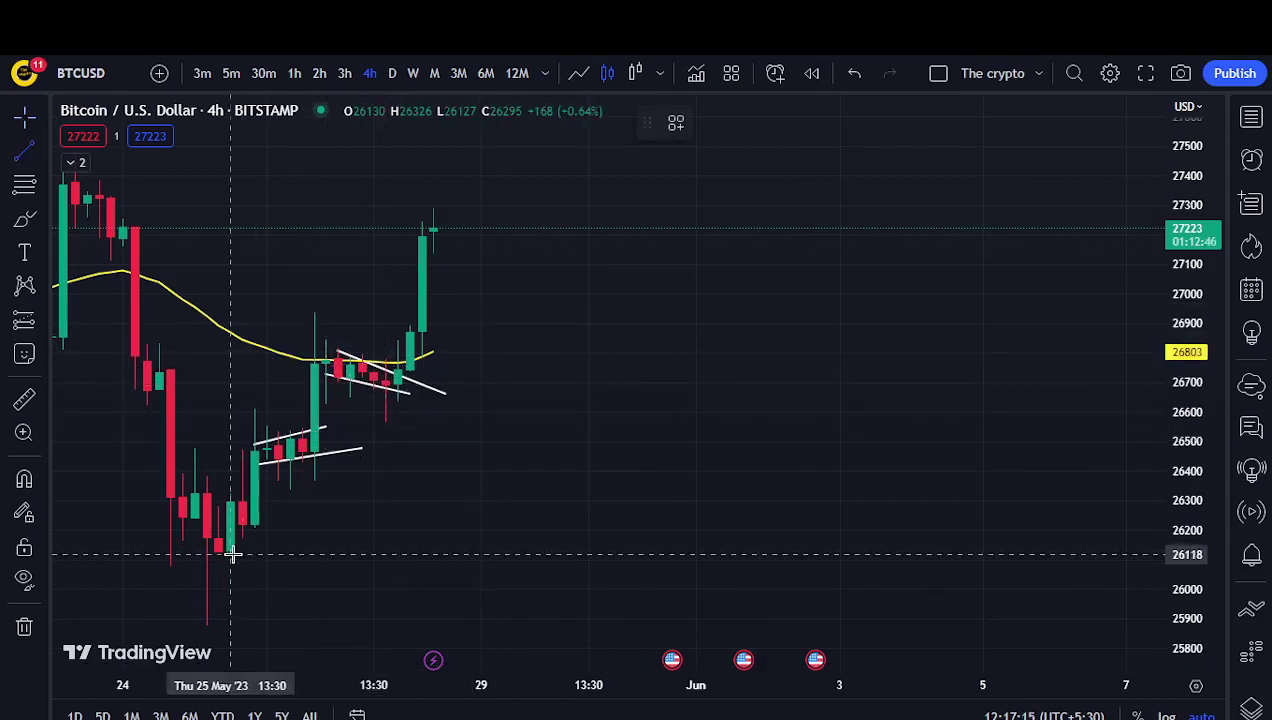
- Draw a vertical flagpole from the 25 May low to 26725 and move it onto the second breakout
drag(232, 548, 233, 375)
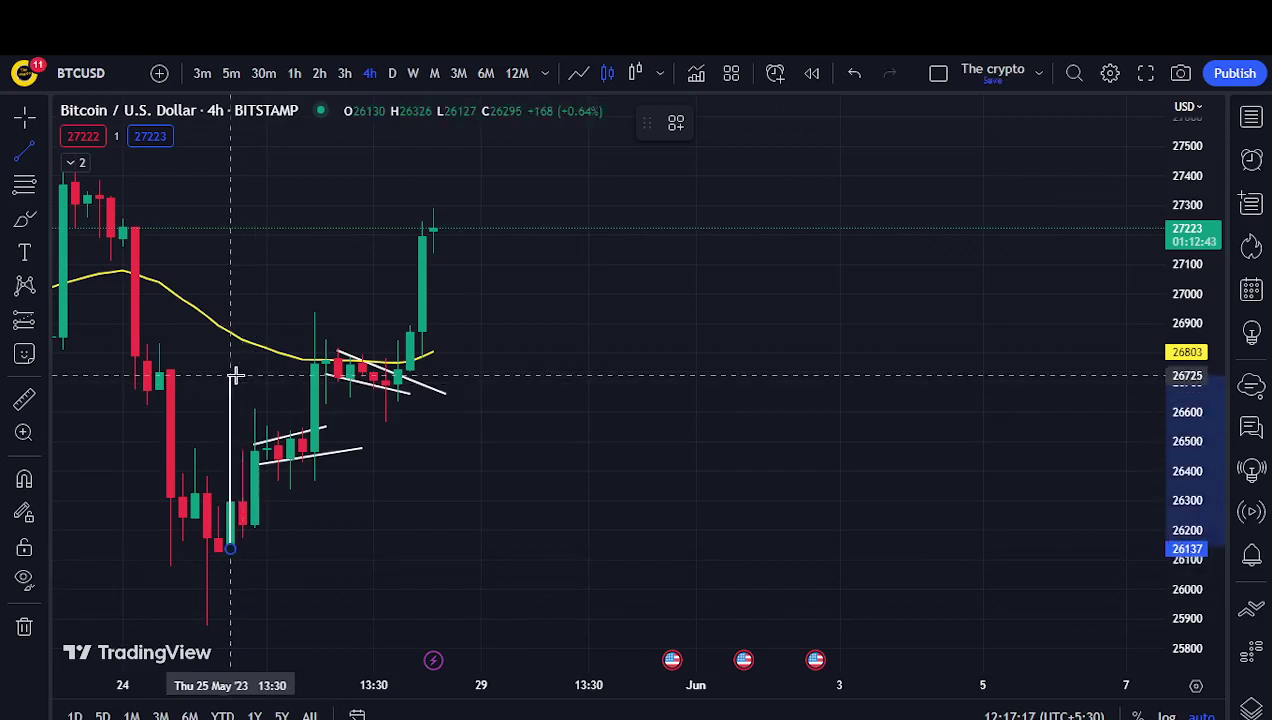
click(230, 372)
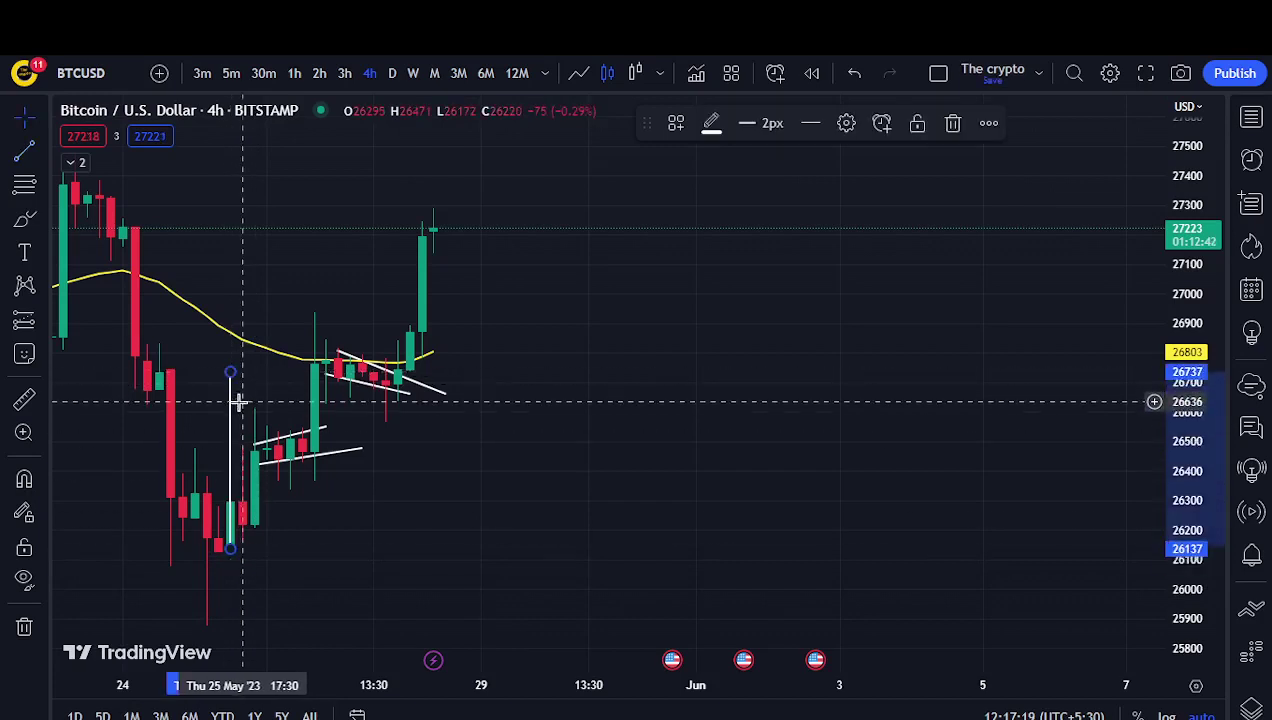
drag(235, 418, 415, 241)
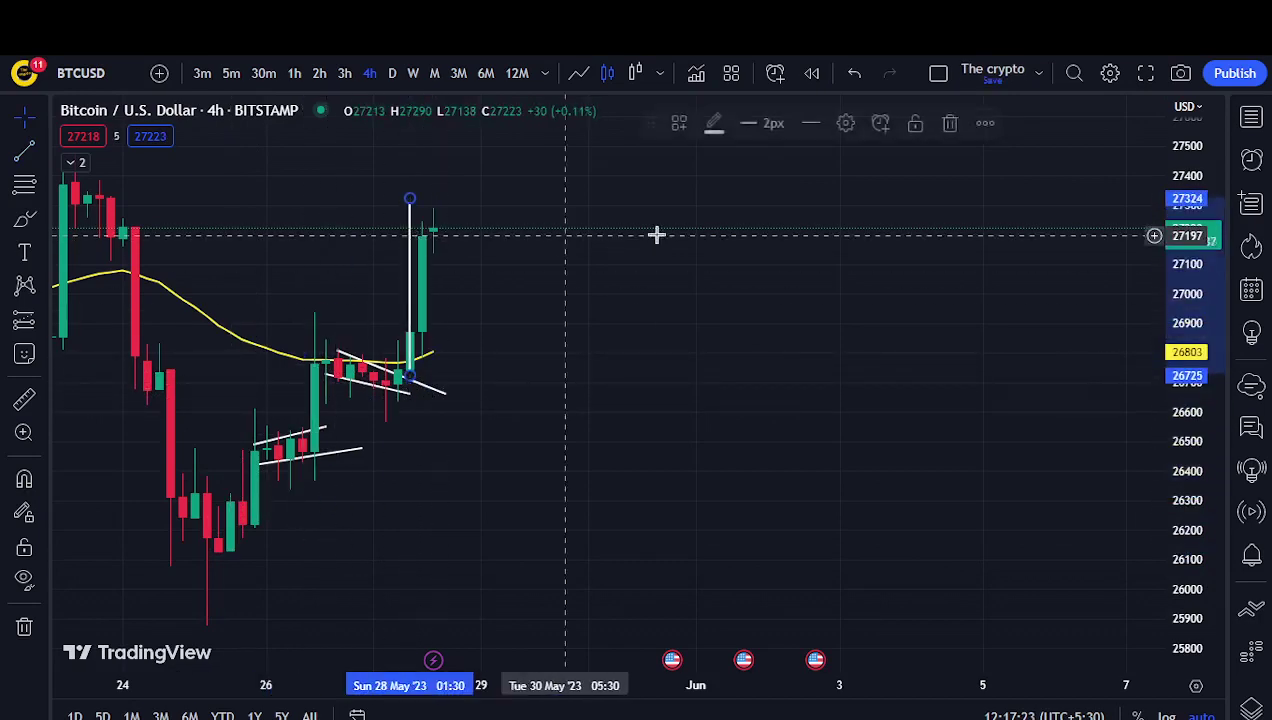
scroll(517, 293, down, 3)
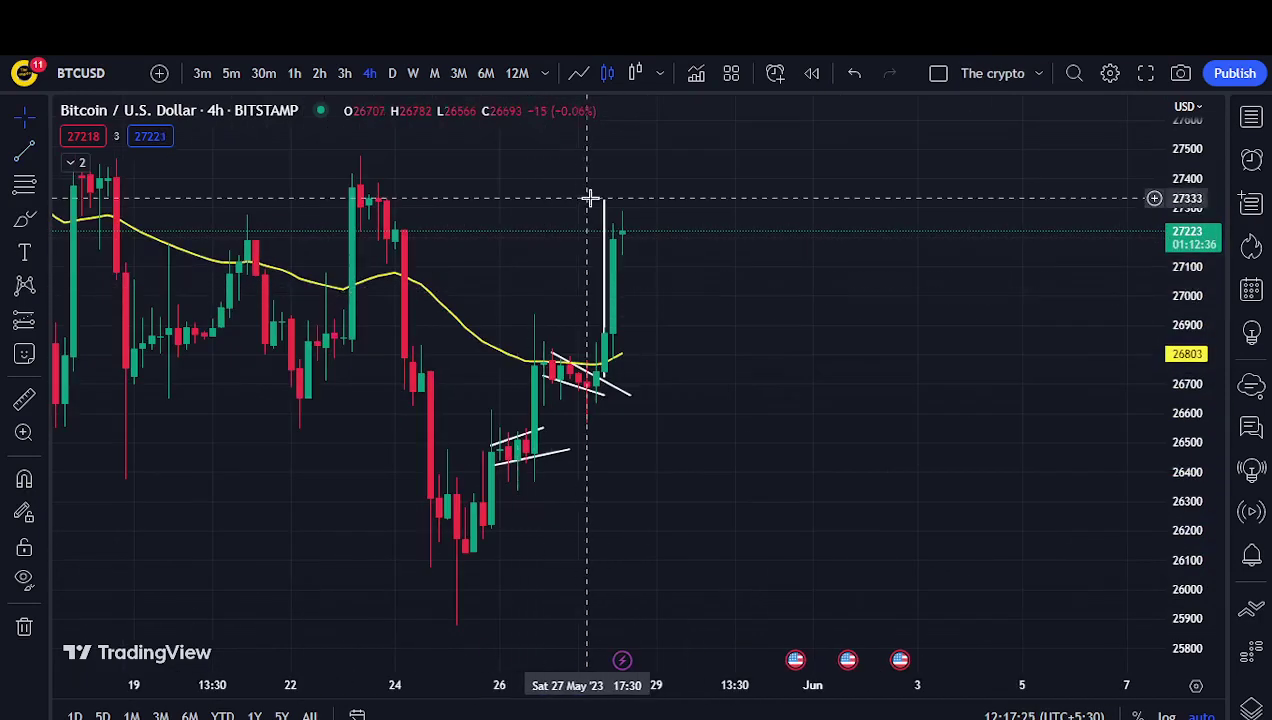
- Place a long position at about 26727 with target 27321 and stop just below entry
click(614, 377)
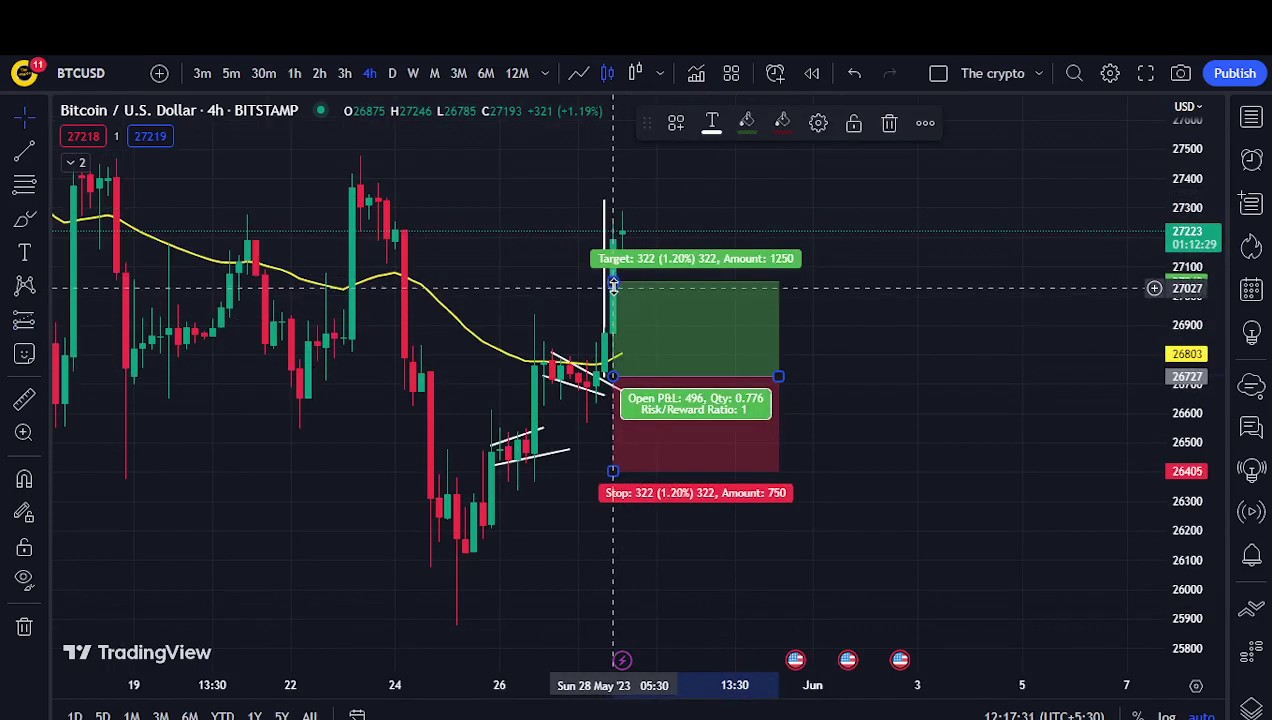
drag(613, 281, 611, 202)
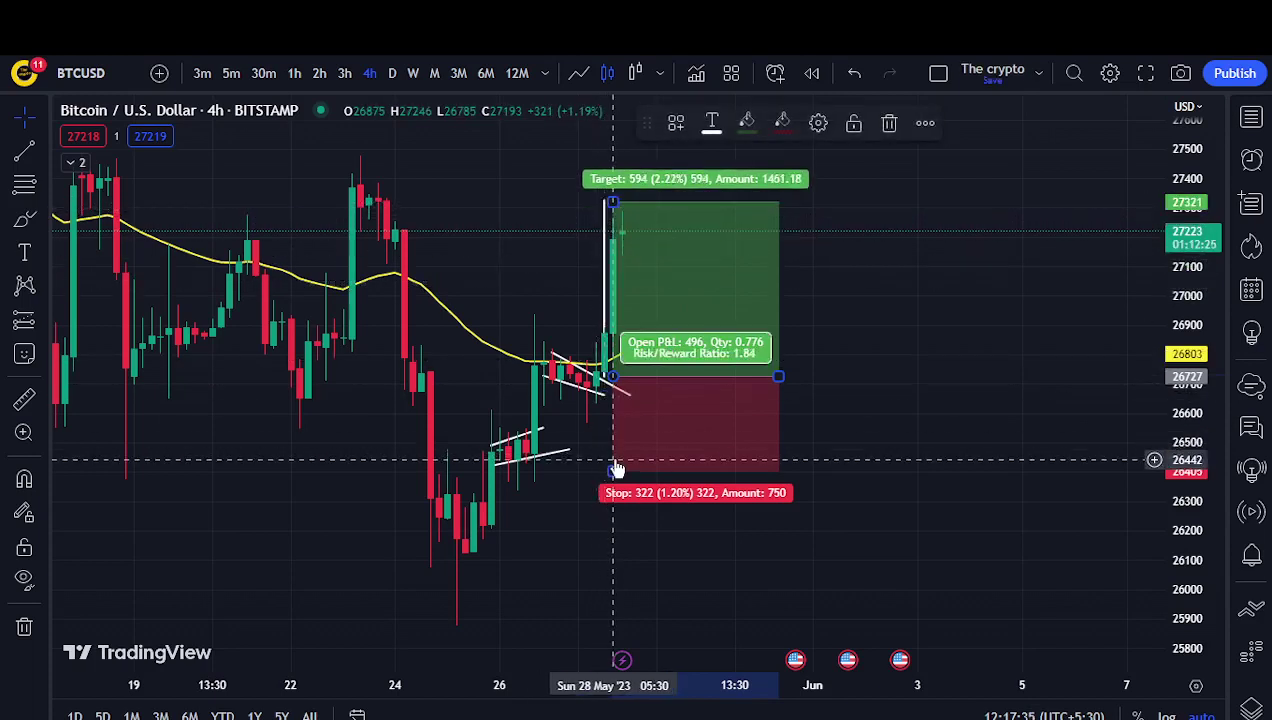
drag(613, 469, 607, 377)
click(741, 476)
- Pan to earlier candles and draw a vertical flagpole from the first flag's low to 26728
drag(741, 476, 544, 557)
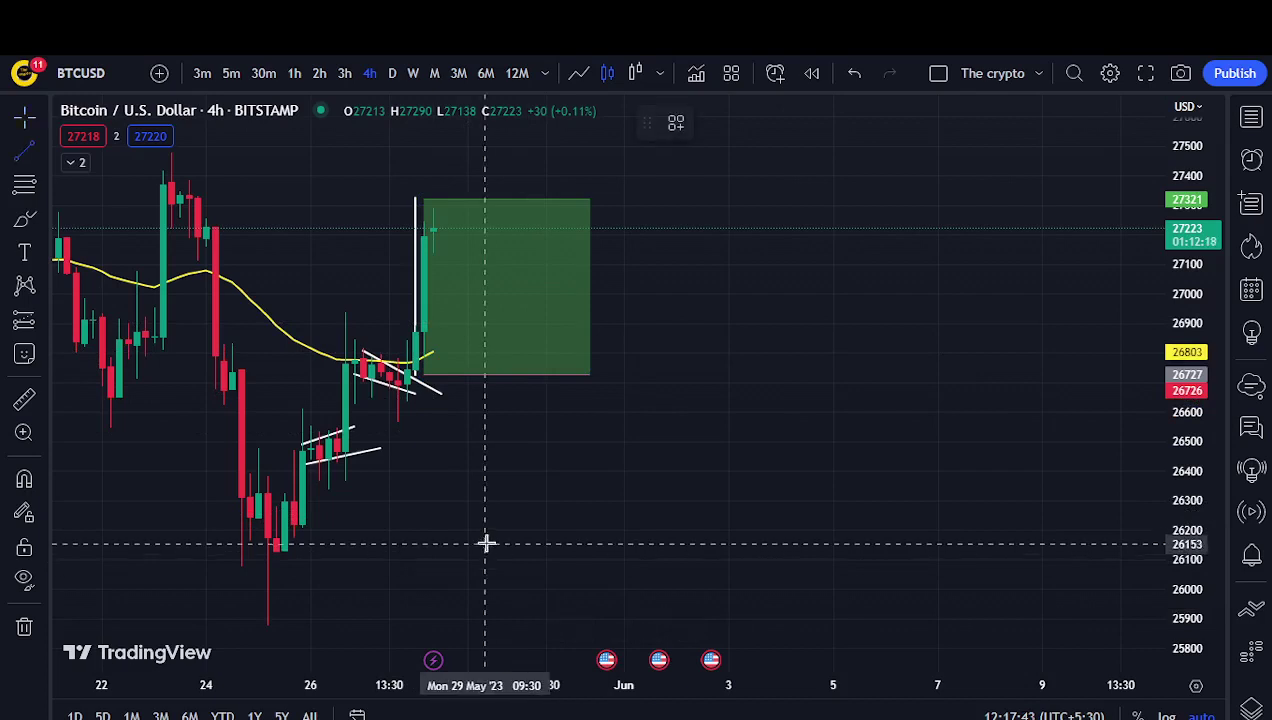
click(345, 453)
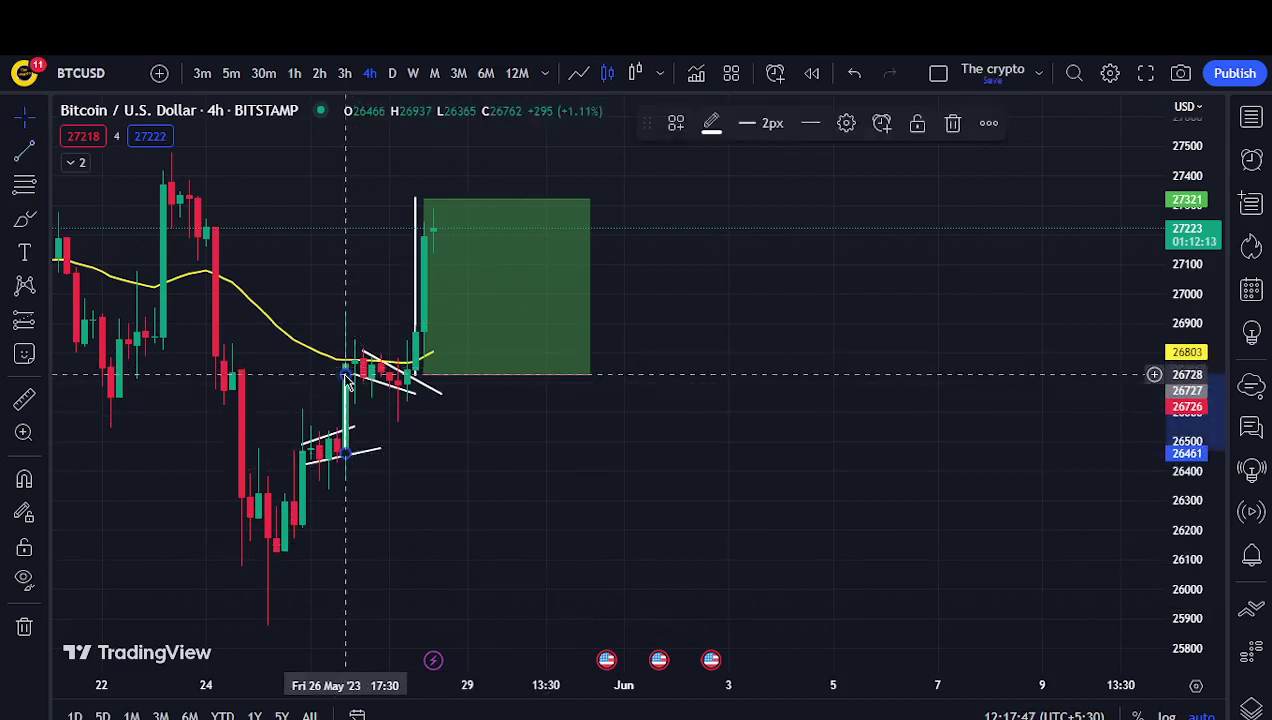
click(347, 378)
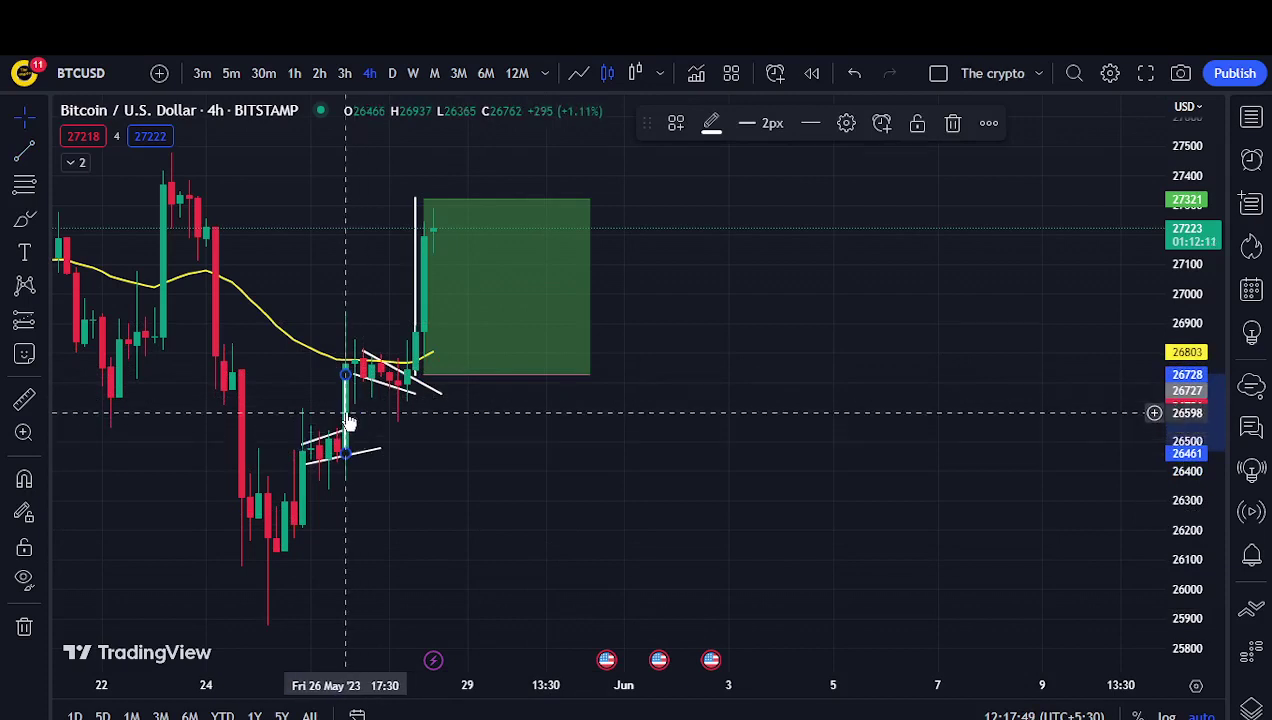
- Project the first flagpole onto the breakout and add a long position from 26727 targeting 27004 with a tight stop
mouse_move(349, 424)
mouse_down()
mouse_move(392, 415)
mouse_move(452, 346)
mouse_move(440, 280)
mouse_move(415, 331)
mouse_up()
click(491, 403)
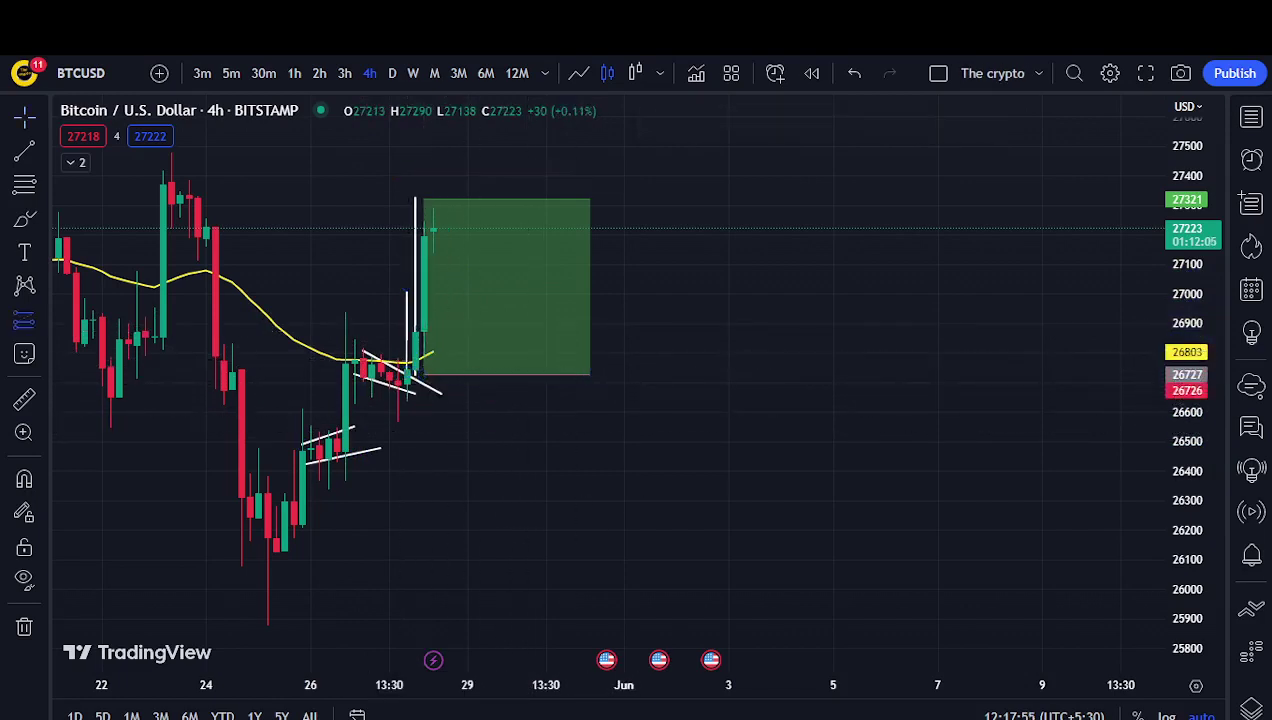
click(634, 373)
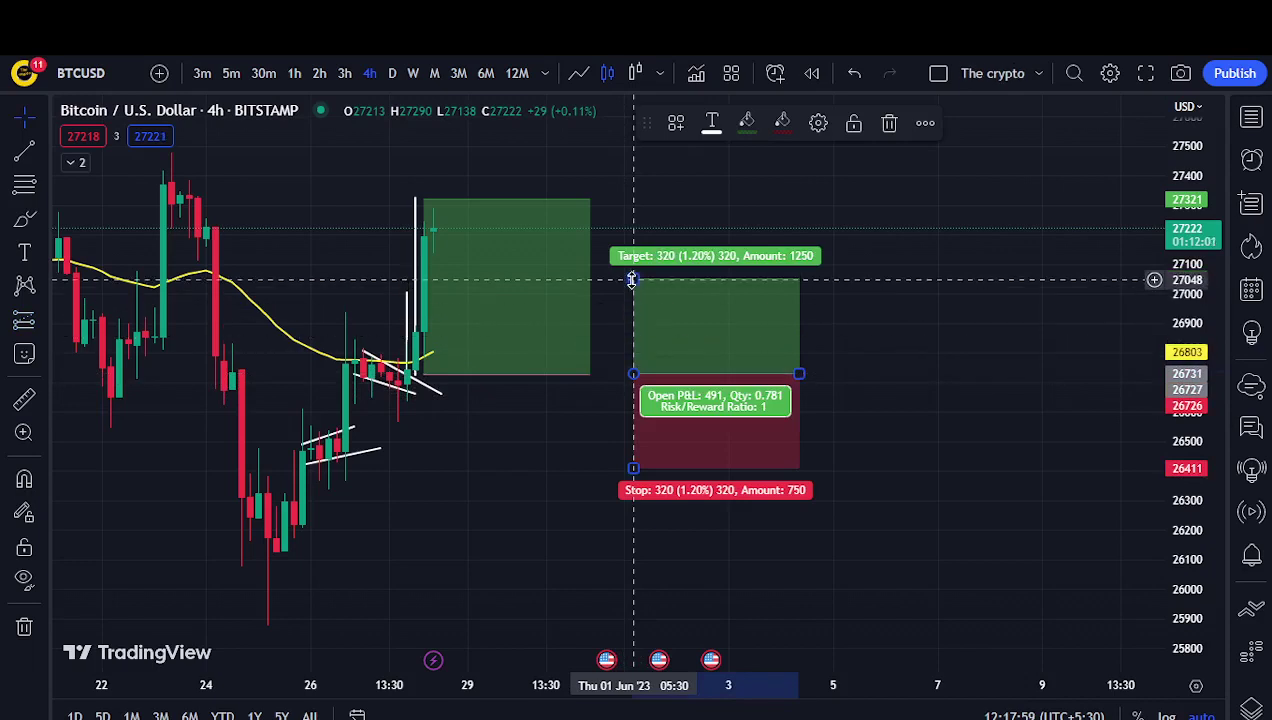
drag(632, 279, 633, 292)
drag(631, 467, 612, 375)
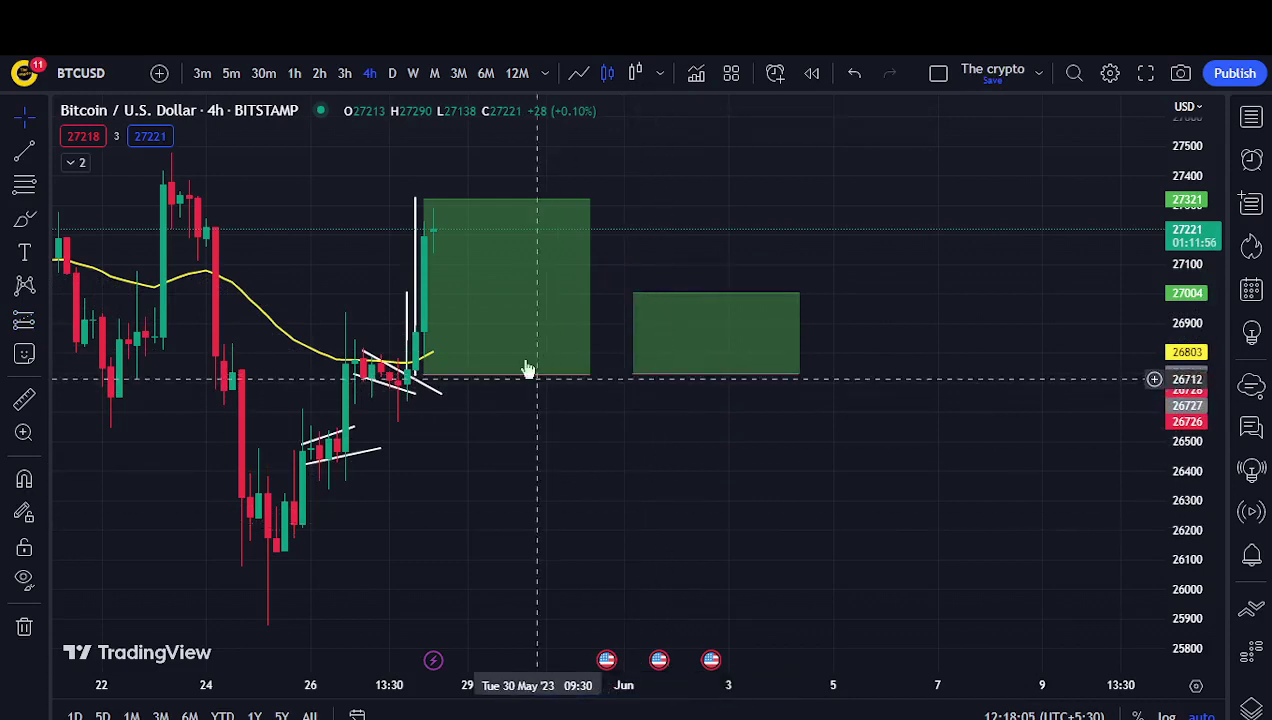
- Deselect the long position and zoom out to view mid-April through early June price action
click(596, 516)
scroll(598, 527, down, 3)
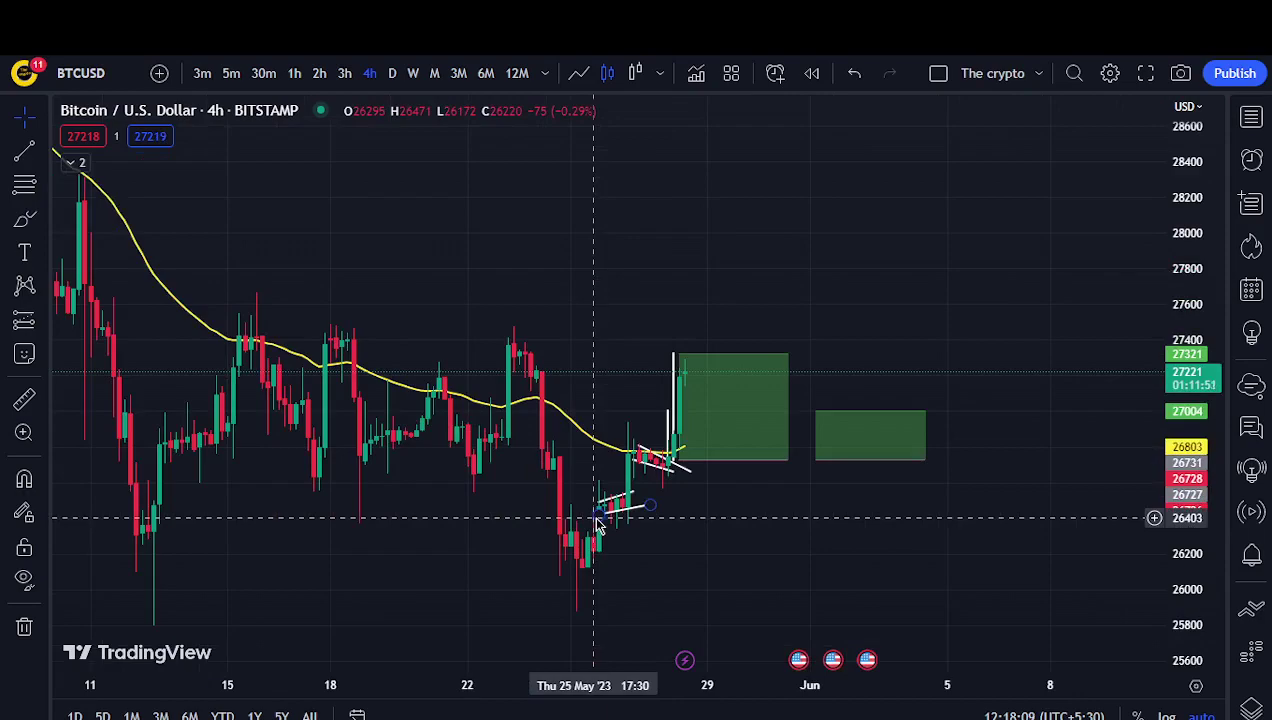
scroll(597, 525, down, 2)
scroll(588, 467, up, 3)
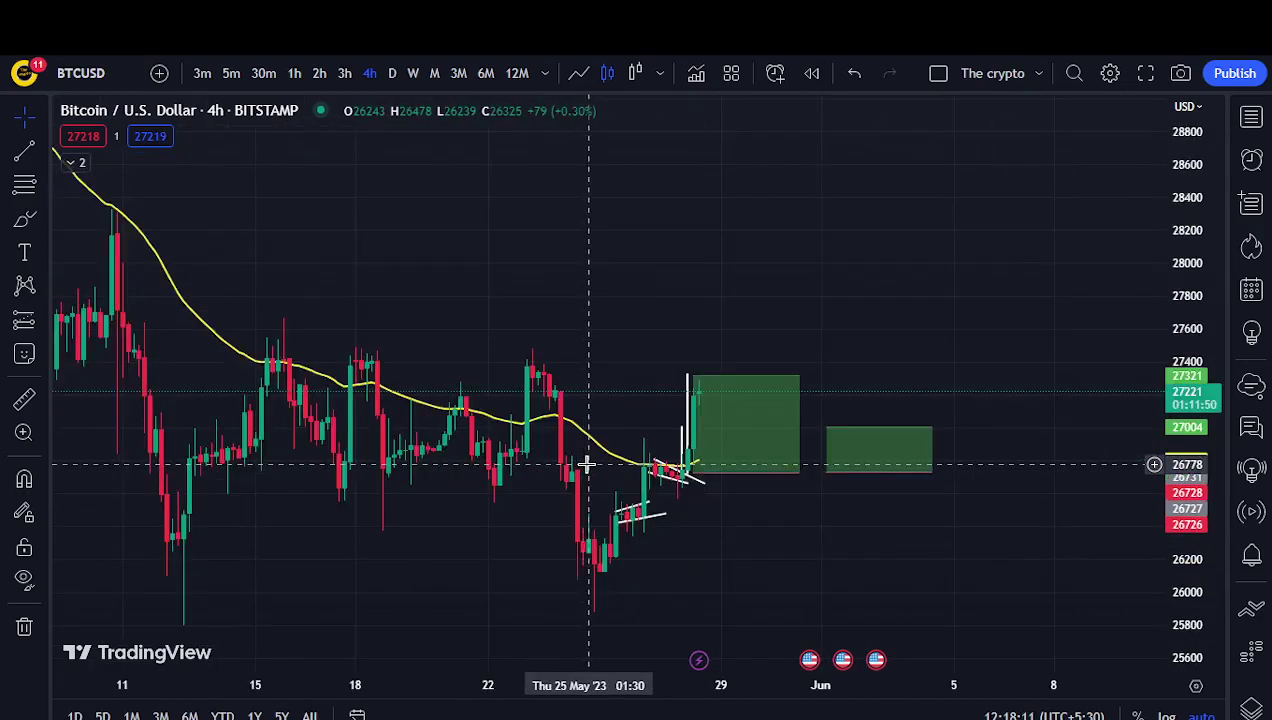
scroll(420, 388, down, 2)
scroll(577, 441, down, 2)
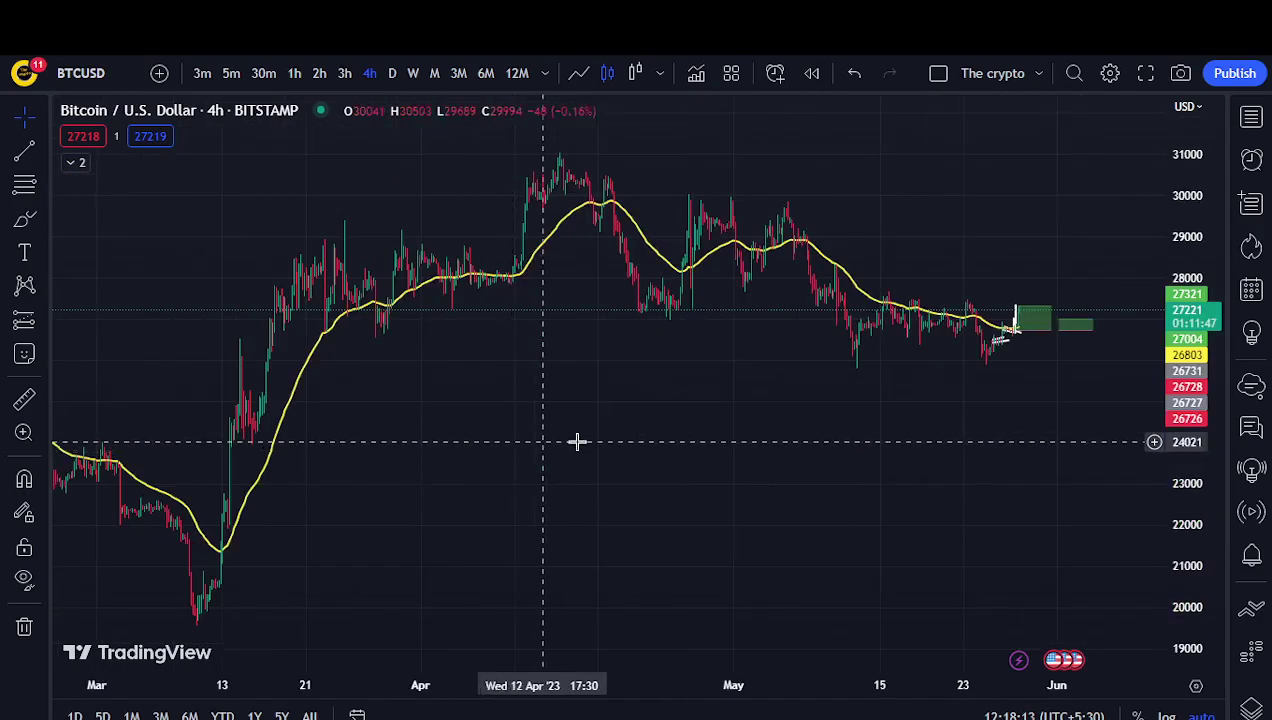
scroll(650, 435, up, 4)
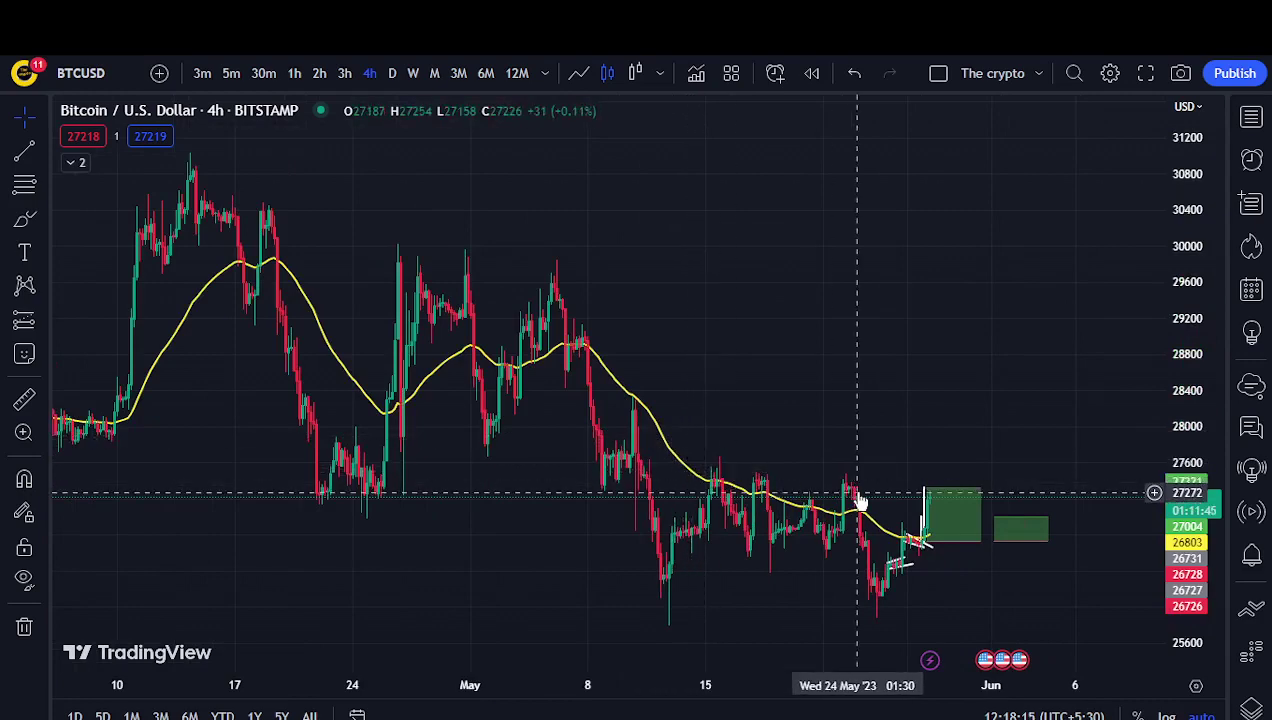
scroll(650, 466, down, 2)
scroll(430, 365, down, 2)
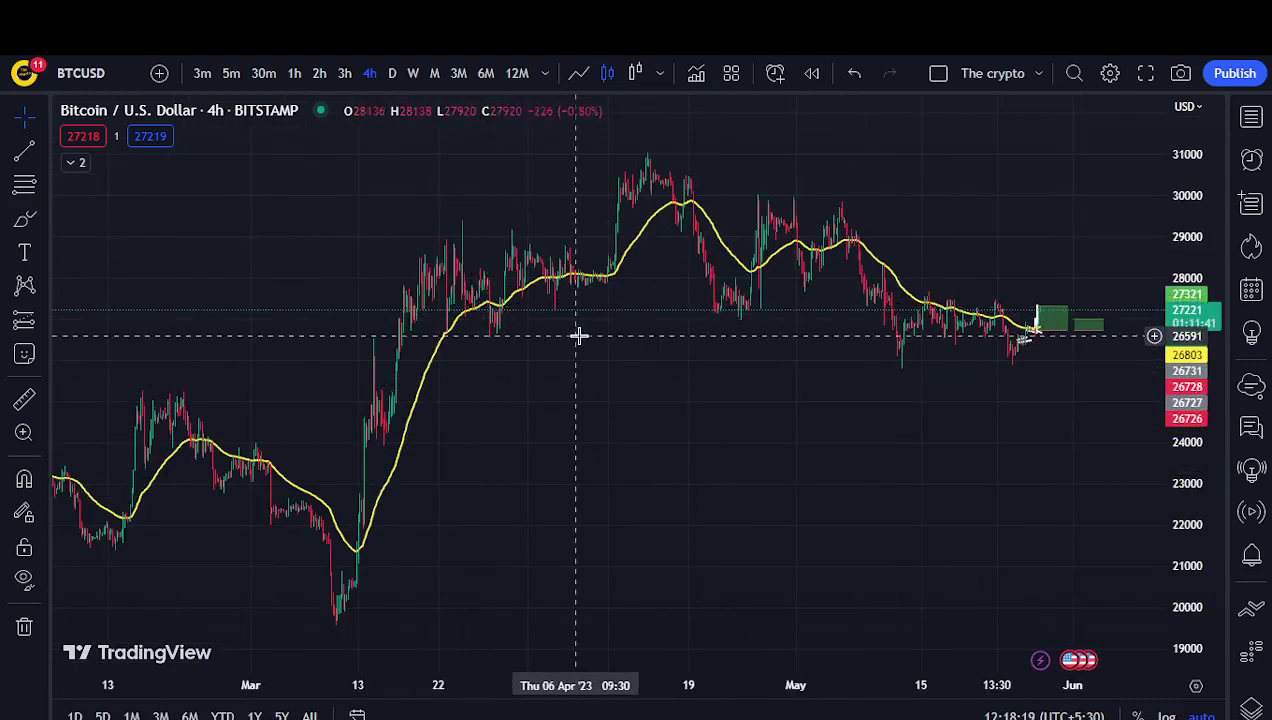
scroll(620, 350, up, 4)
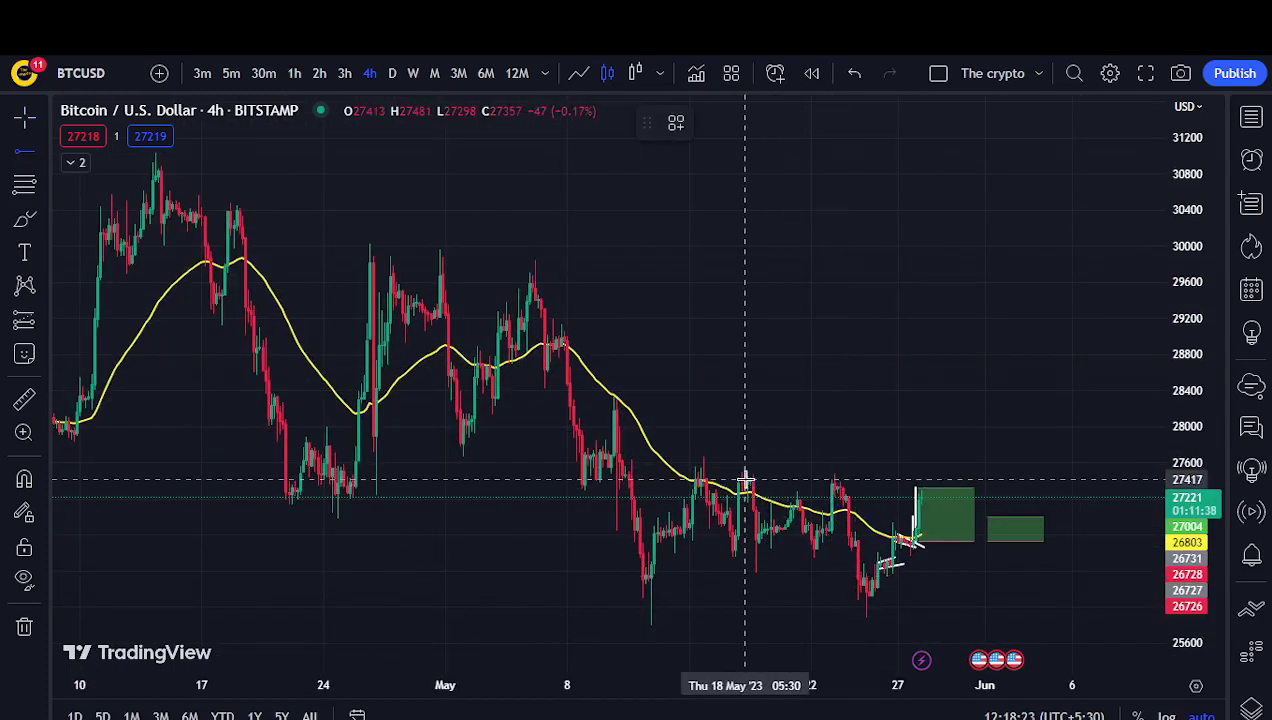
click(745, 483)
drag(743, 481, 826, 489)
click(973, 524)
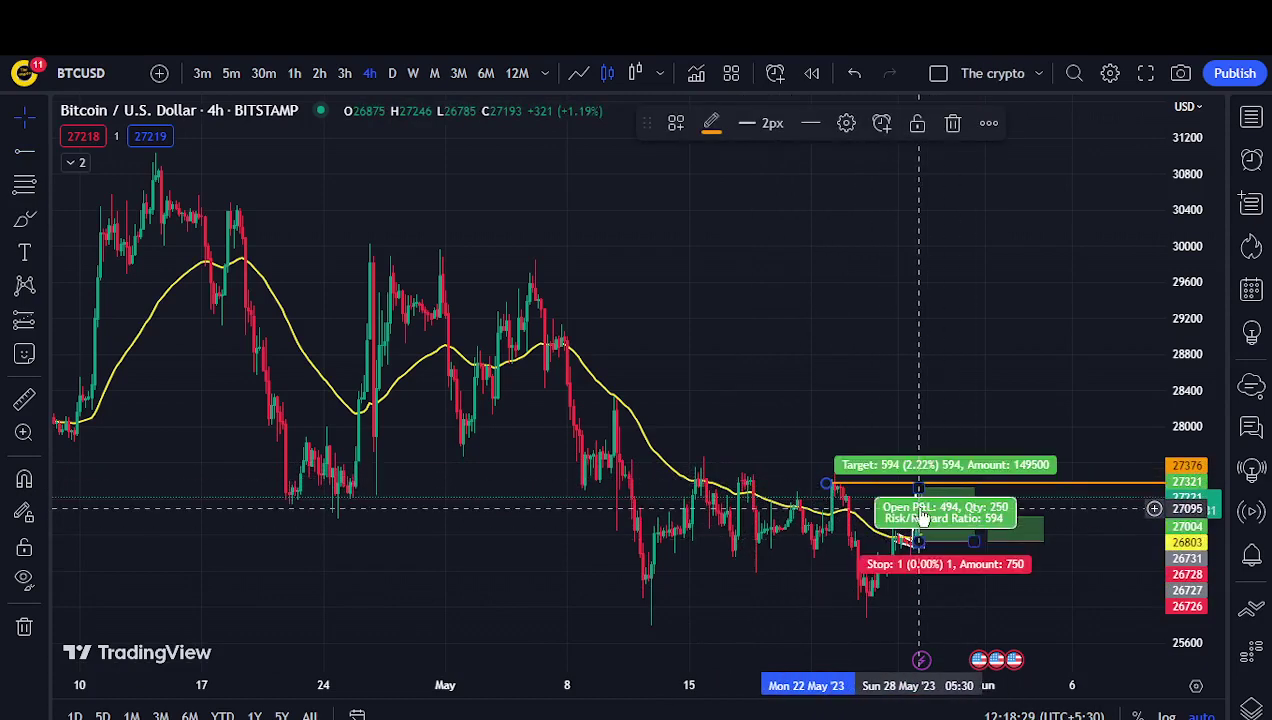
scroll(676, 567, up, 5)
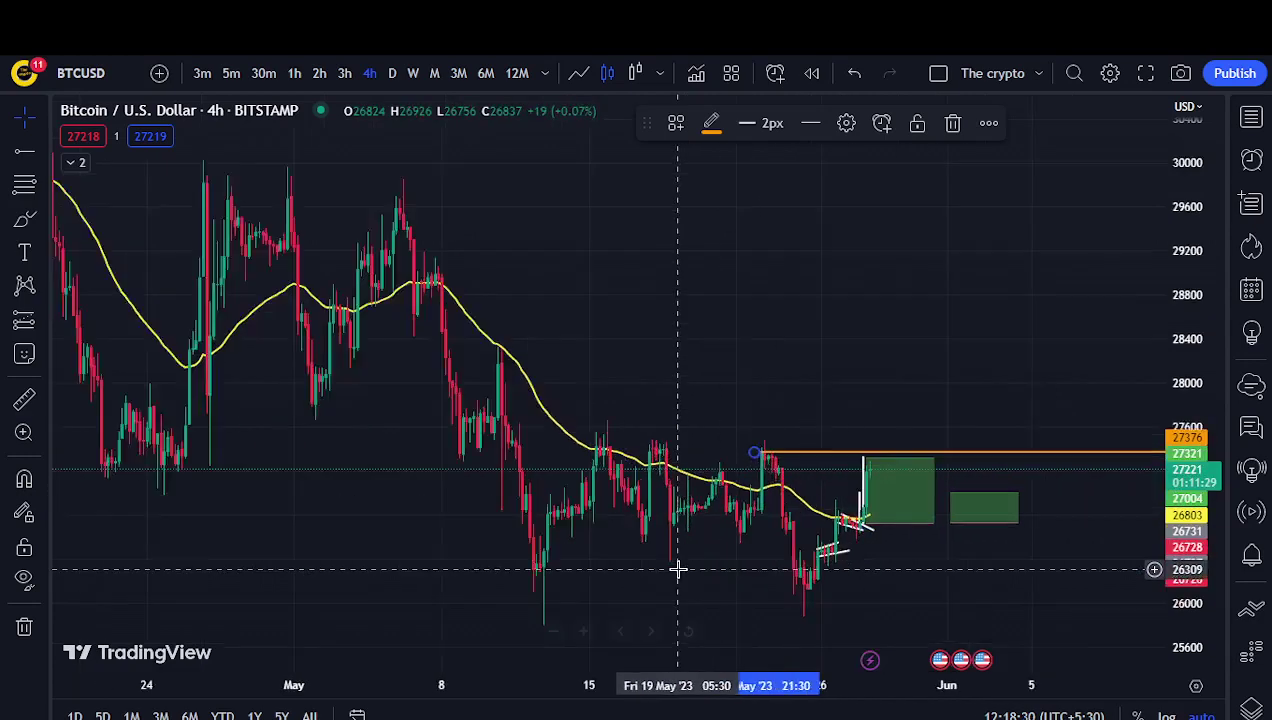
click(24, 218)
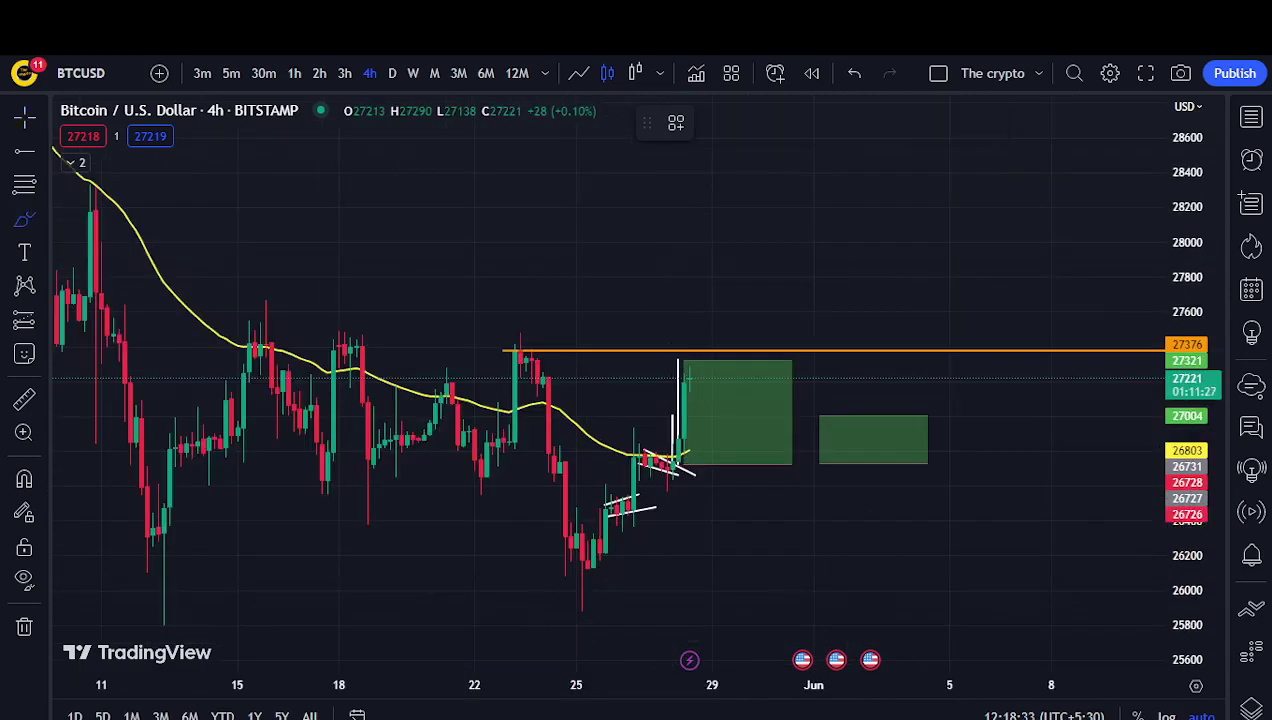
mouse_move(680, 400)
mouse_down()
mouse_move(691, 356)
mouse_move(767, 497)
mouse_up()
key(ctrl+z)
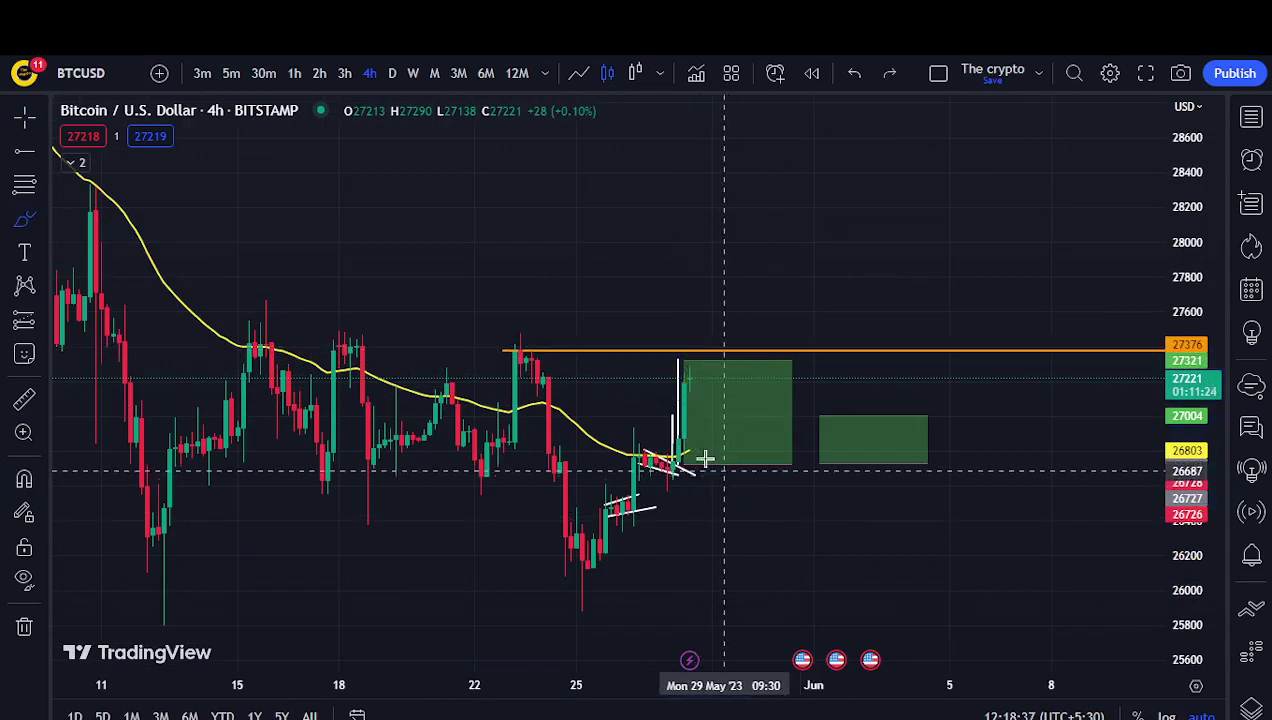
scroll(690, 370, down, 2)
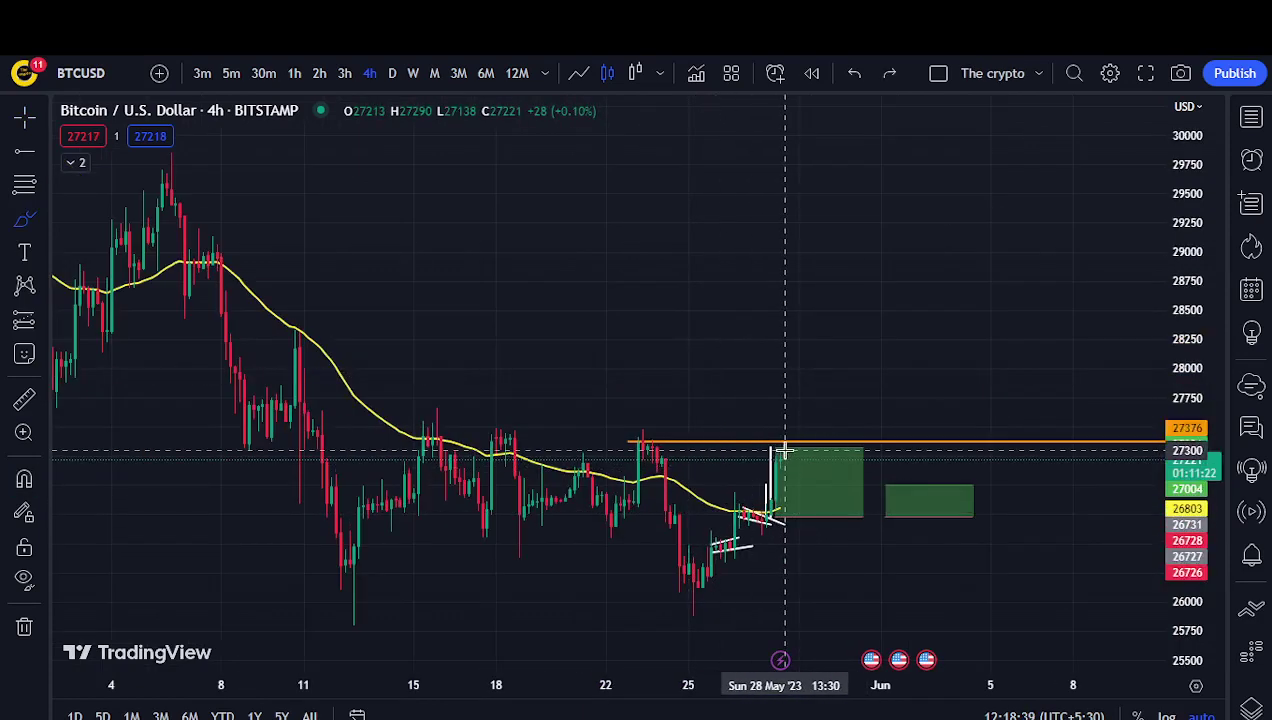
drag(788, 440, 781, 436)
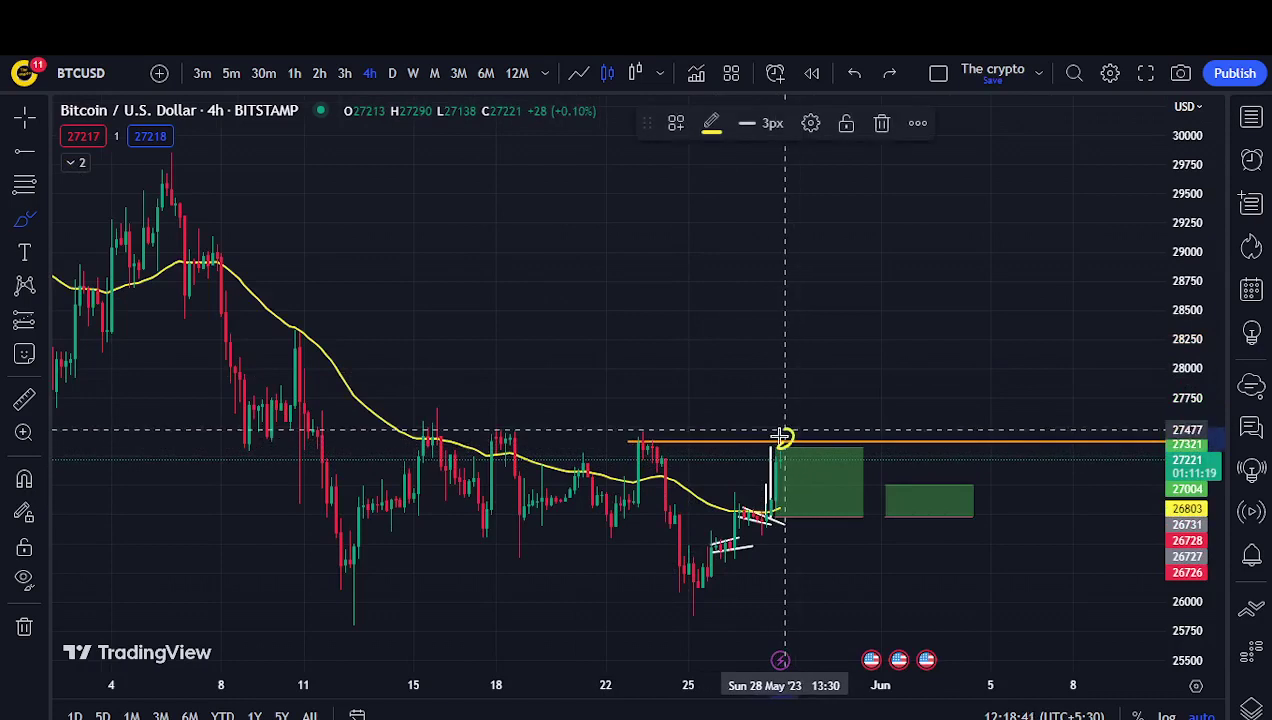
key(ctrl+z)
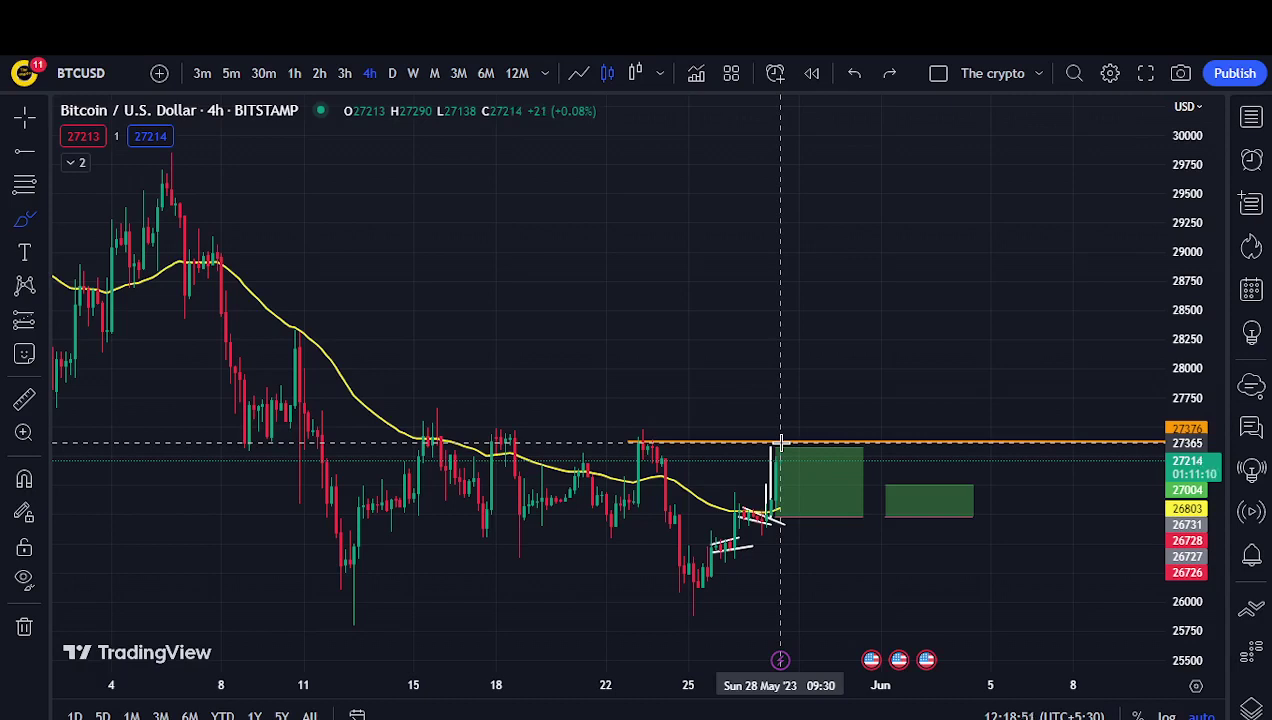
scroll(662, 440, up, 3)
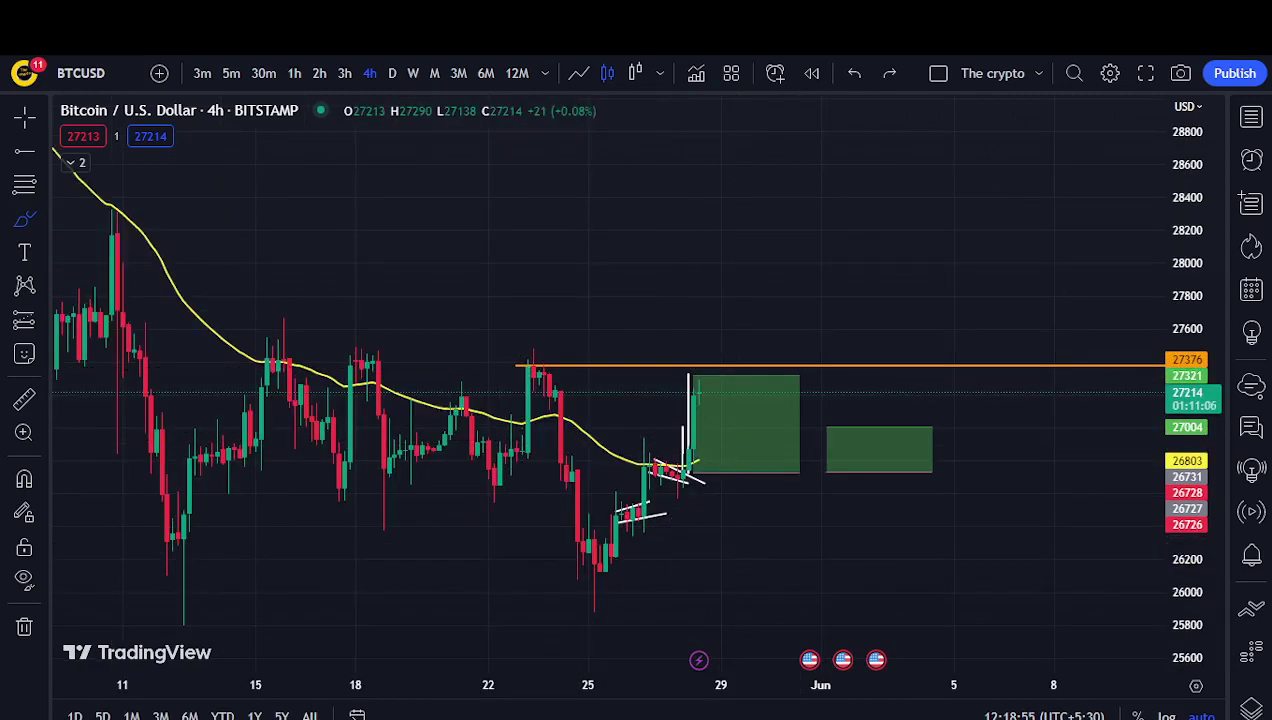
- Raise the orange resistance line to 27405 and draw horizontal and diagonal white flag lines near 9 May
mouse_move(518, 372)
mouse_down()
mouse_move(219, 338)
mouse_move(227, 363)
mouse_move(586, 370)
mouse_move(531, 361)
mouse_up()
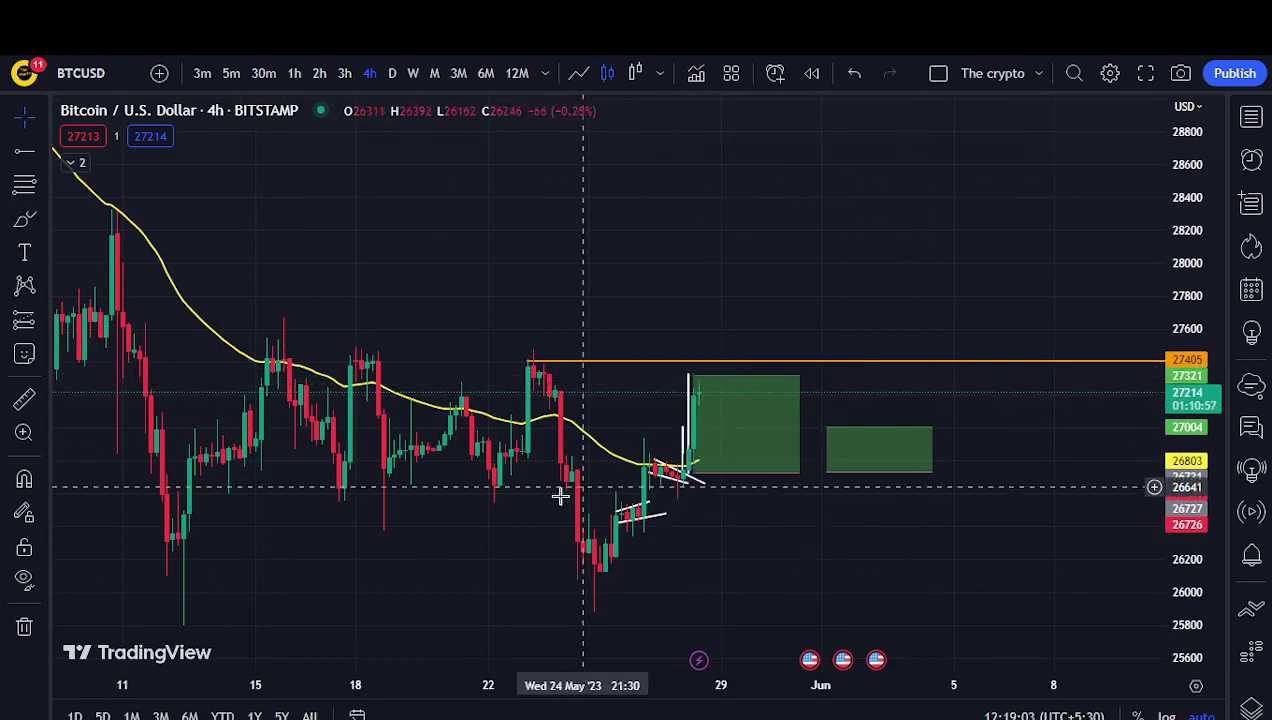
scroll(545, 494, down, 3)
key(alt+t)
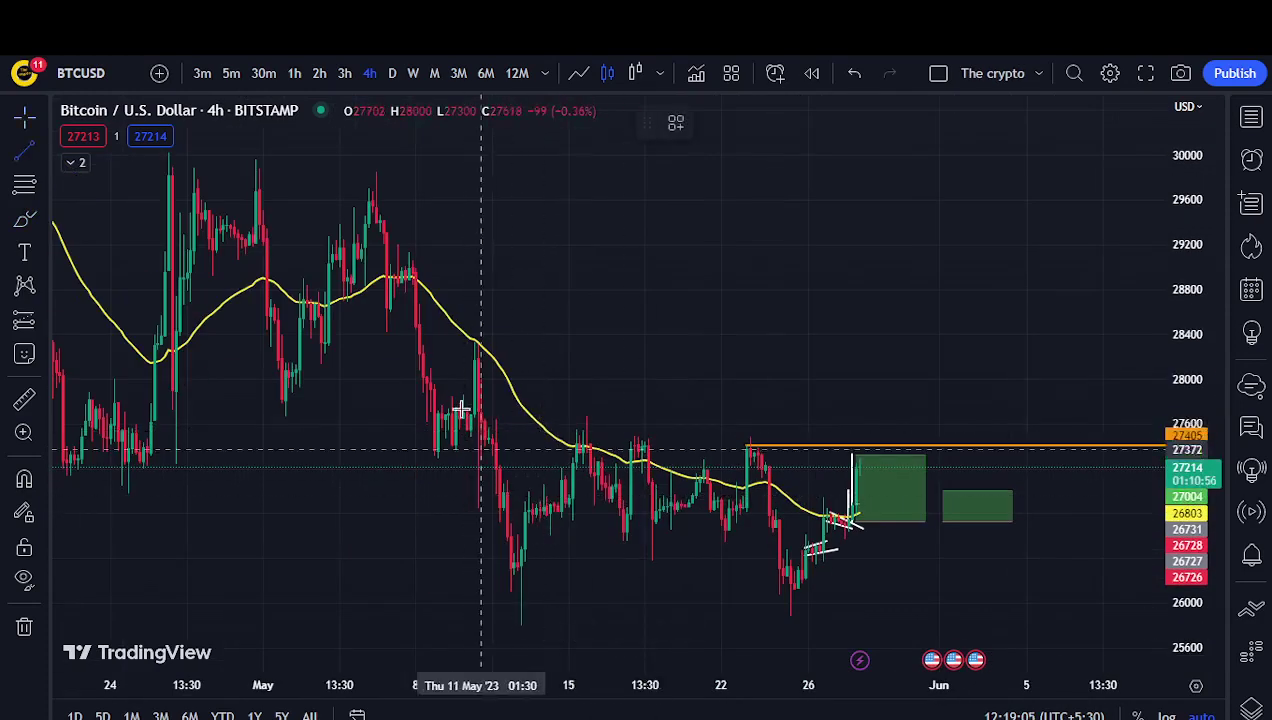
click(433, 413)
click(514, 413)
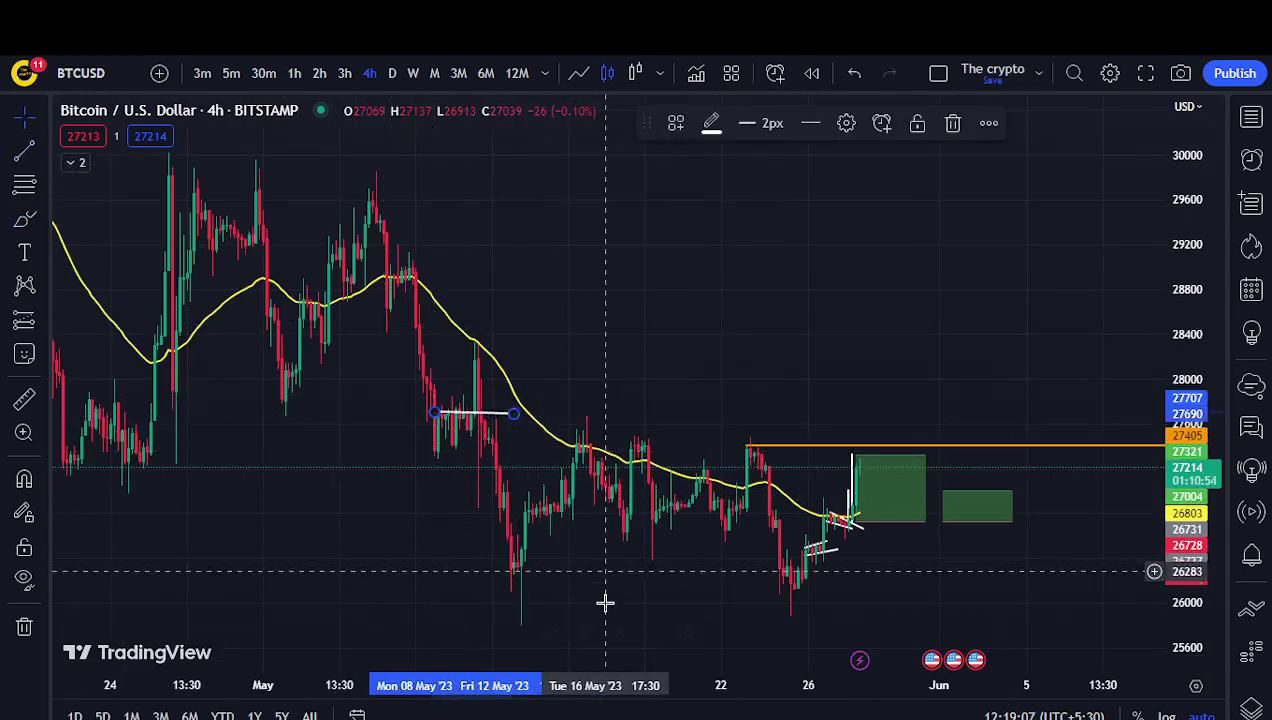
click(383, 571)
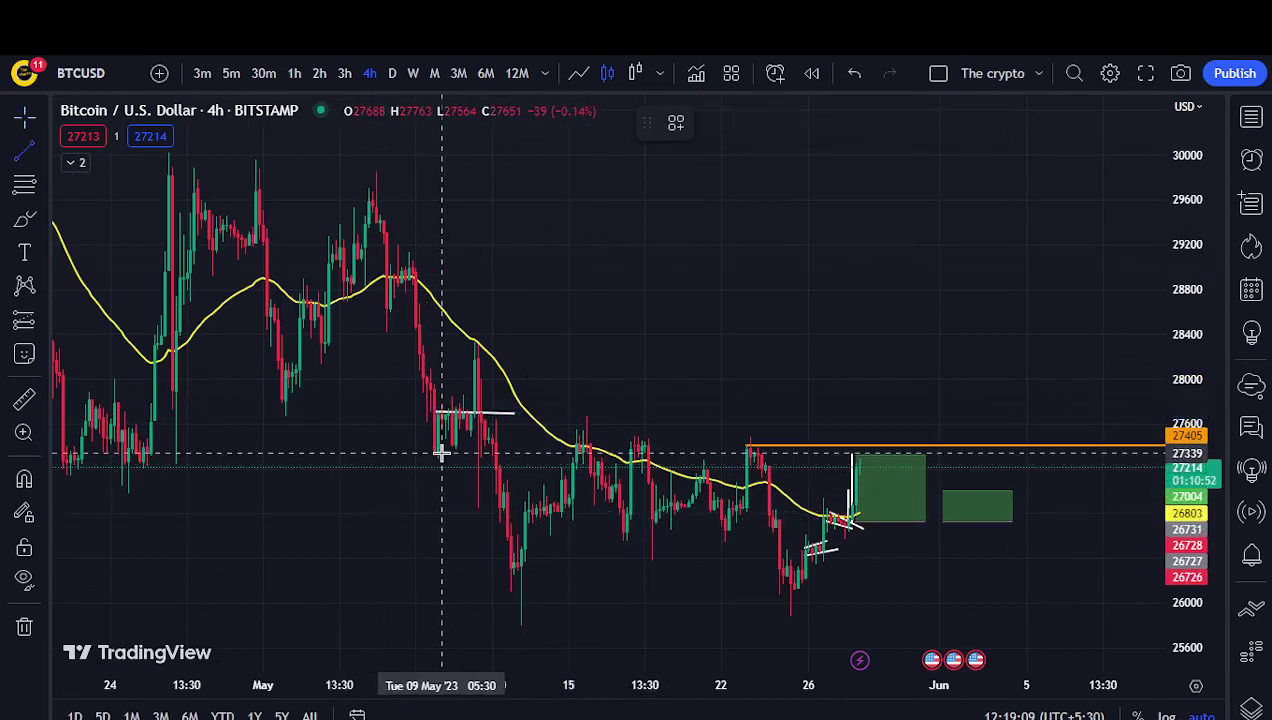
click(439, 452)
click(499, 412)
- Draw a vertical flagpole line down from the 7 May high and move it beside the flag
key(alt+t)
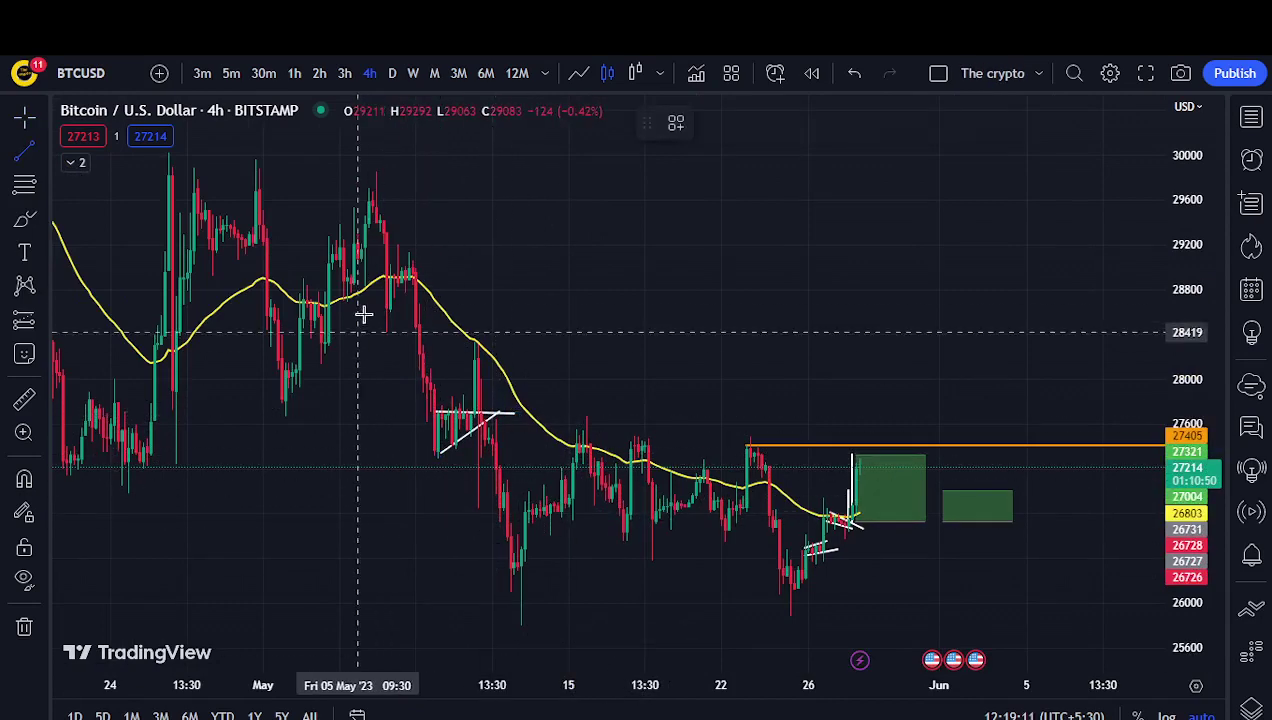
click(412, 268)
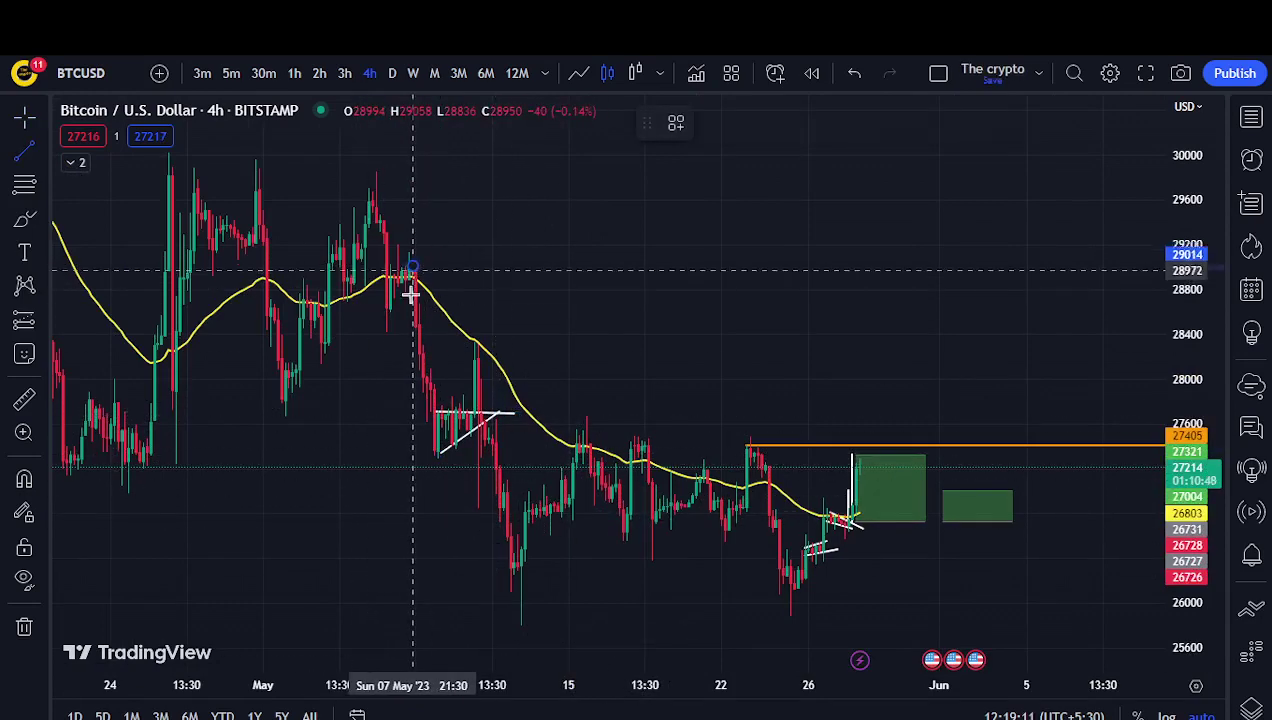
click(413, 411)
mouse_move(413, 390)
mouse_down()
mouse_move(474, 454)
mouse_move(500, 517)
mouse_move(483, 540)
mouse_up()
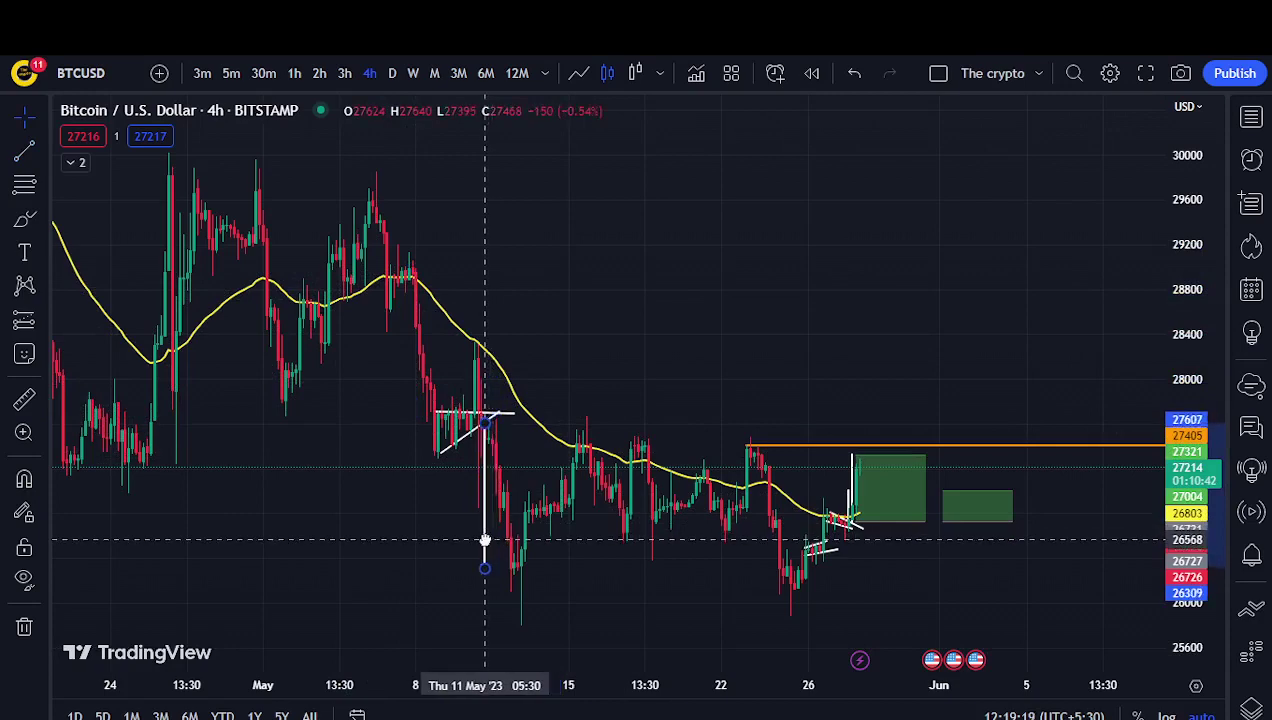
- Delete the unwanted vertical trend line
scroll(591, 511, down, 2)
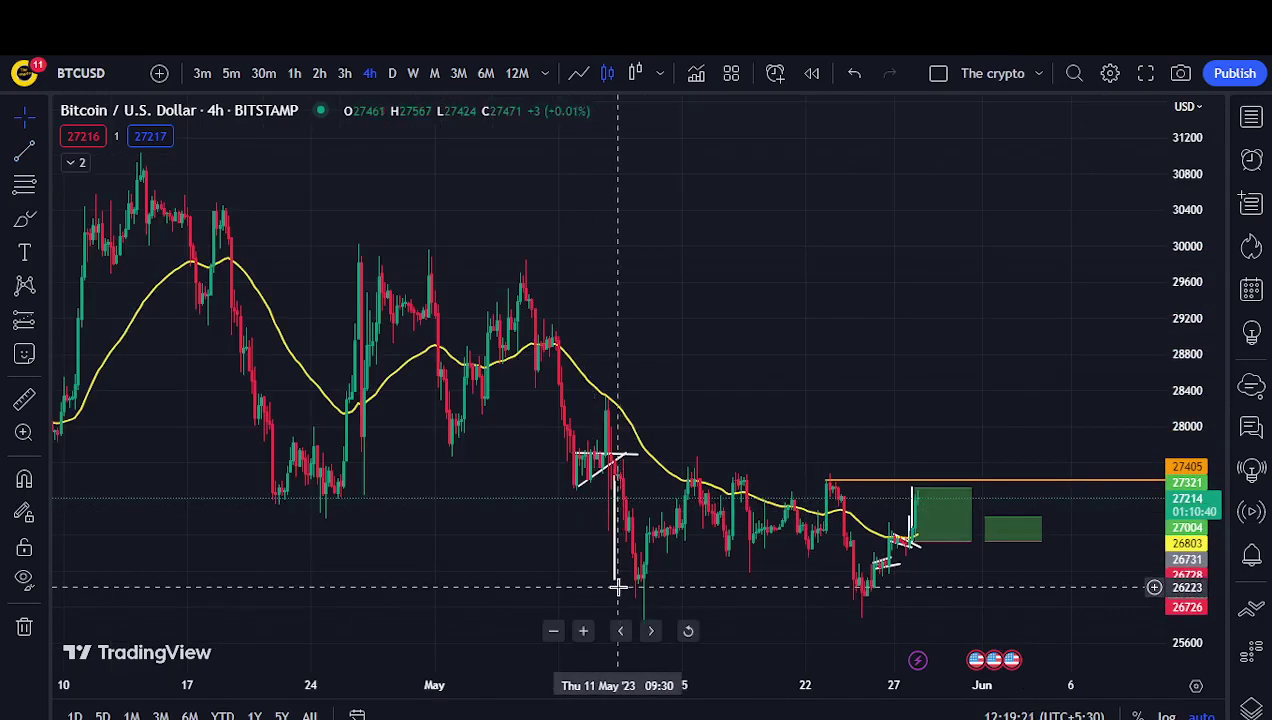
scroll(522, 477, up, 3)
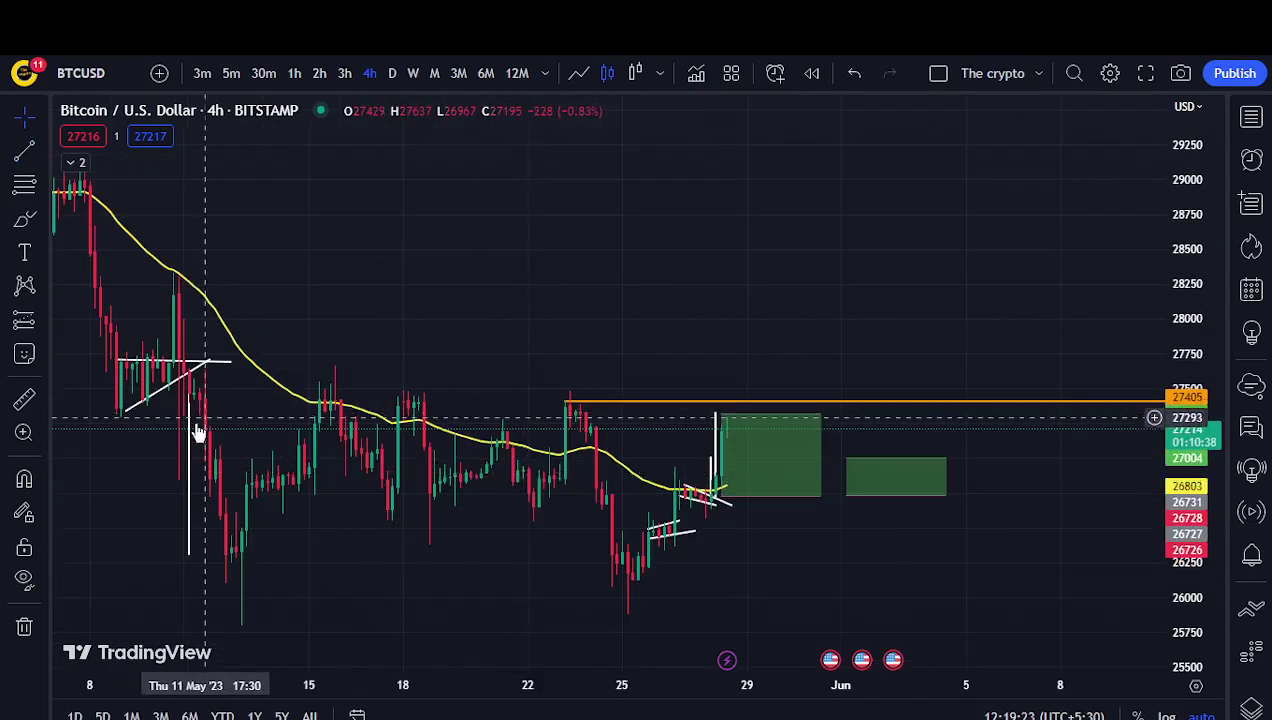
scroll(383, 505, down, 2)
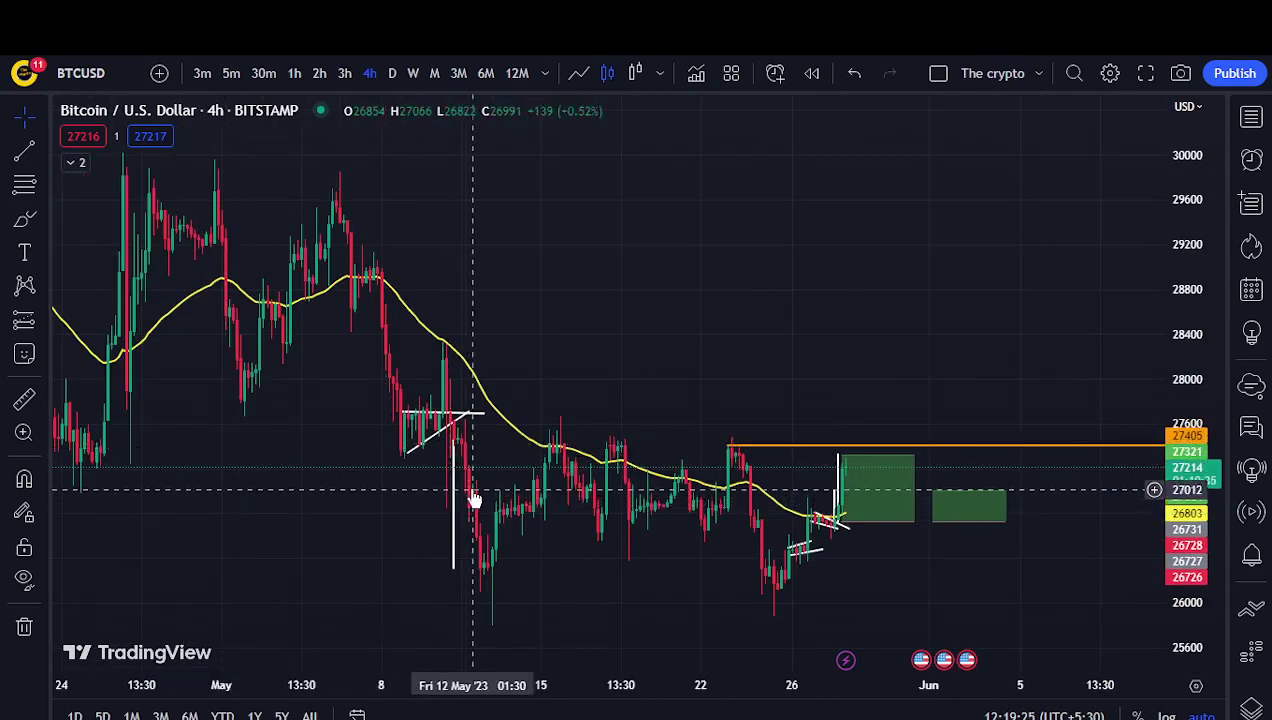
scroll(452, 494, up, 1)
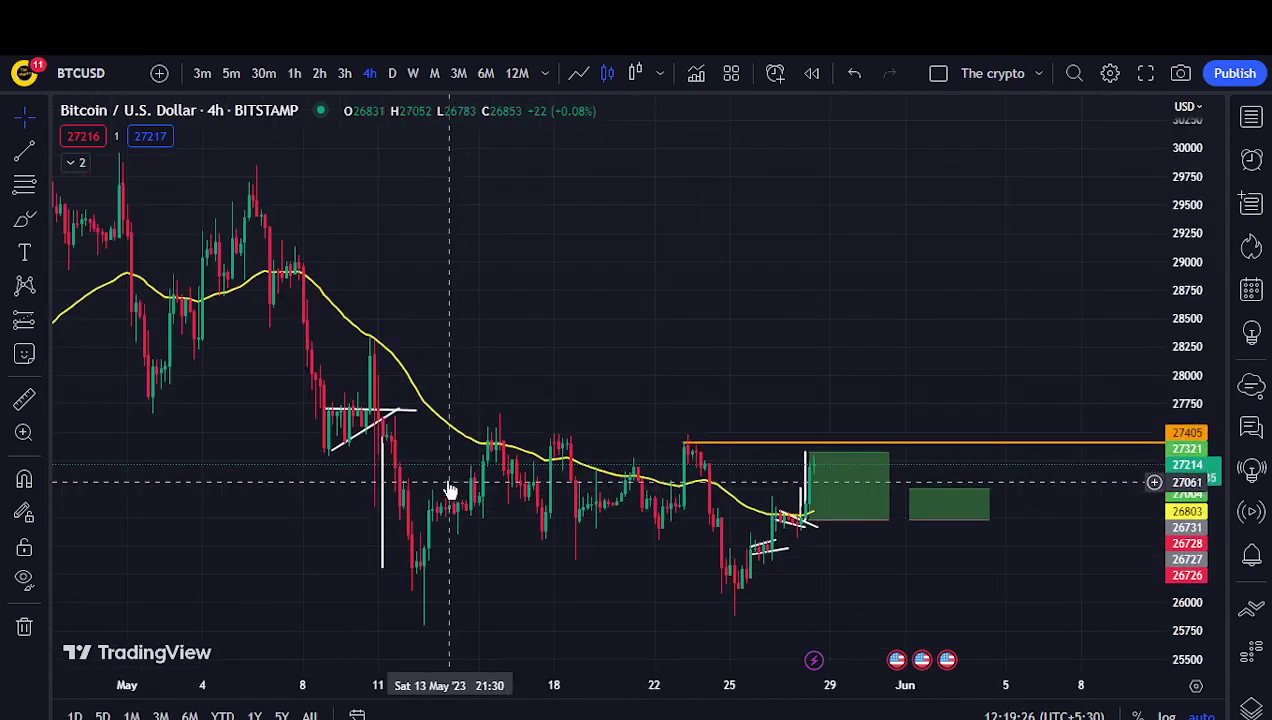
click(383, 488)
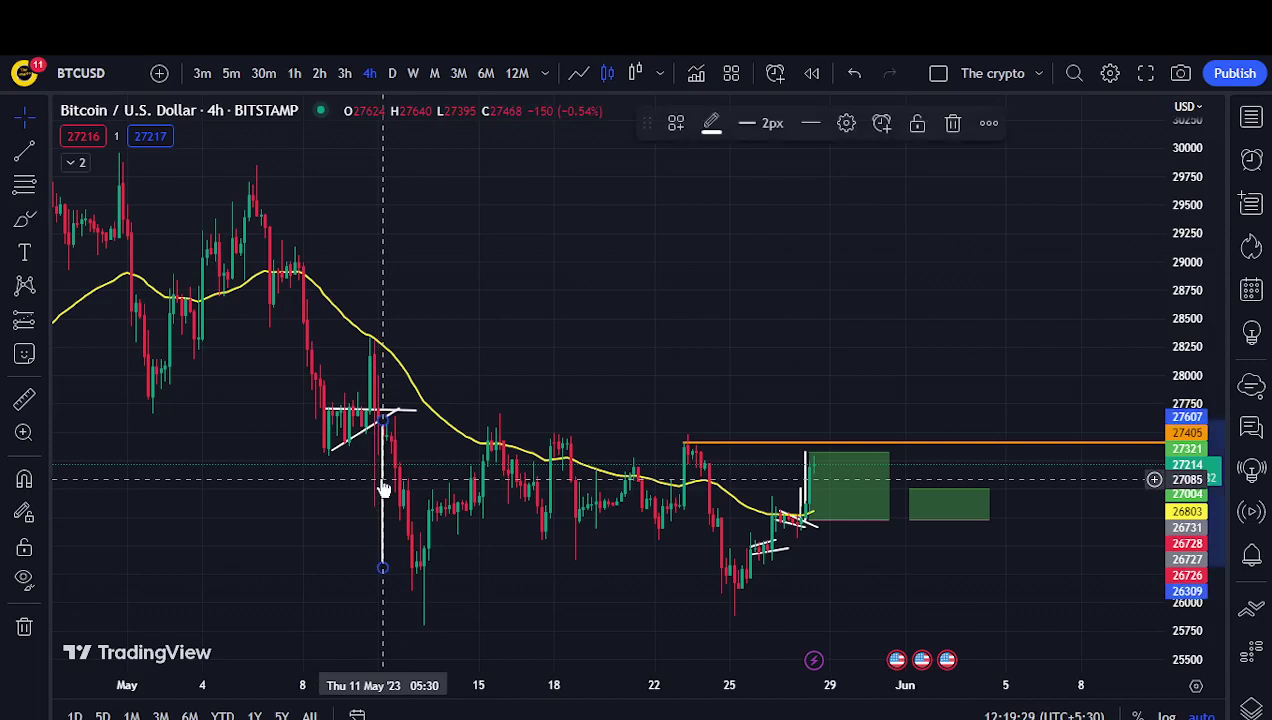
key(Delete)
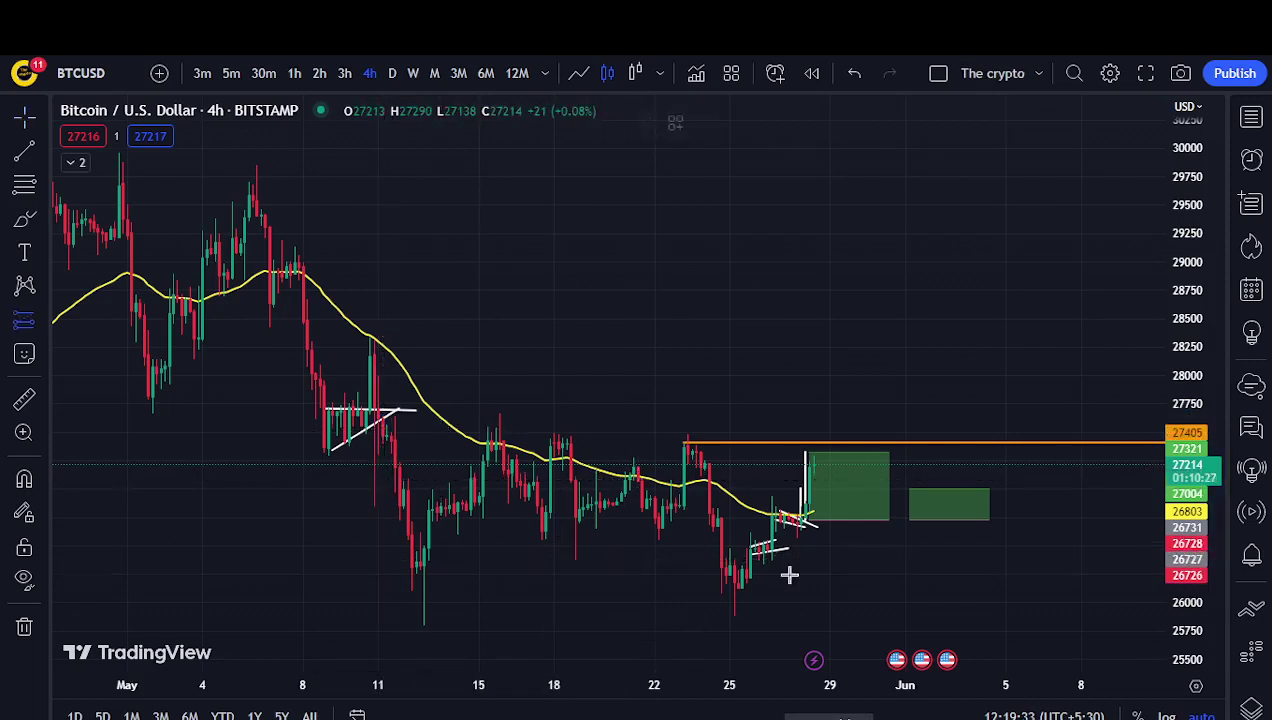
- Place a long-position box above mid-May with target 30073 and stop at 28249
click(545, 212)
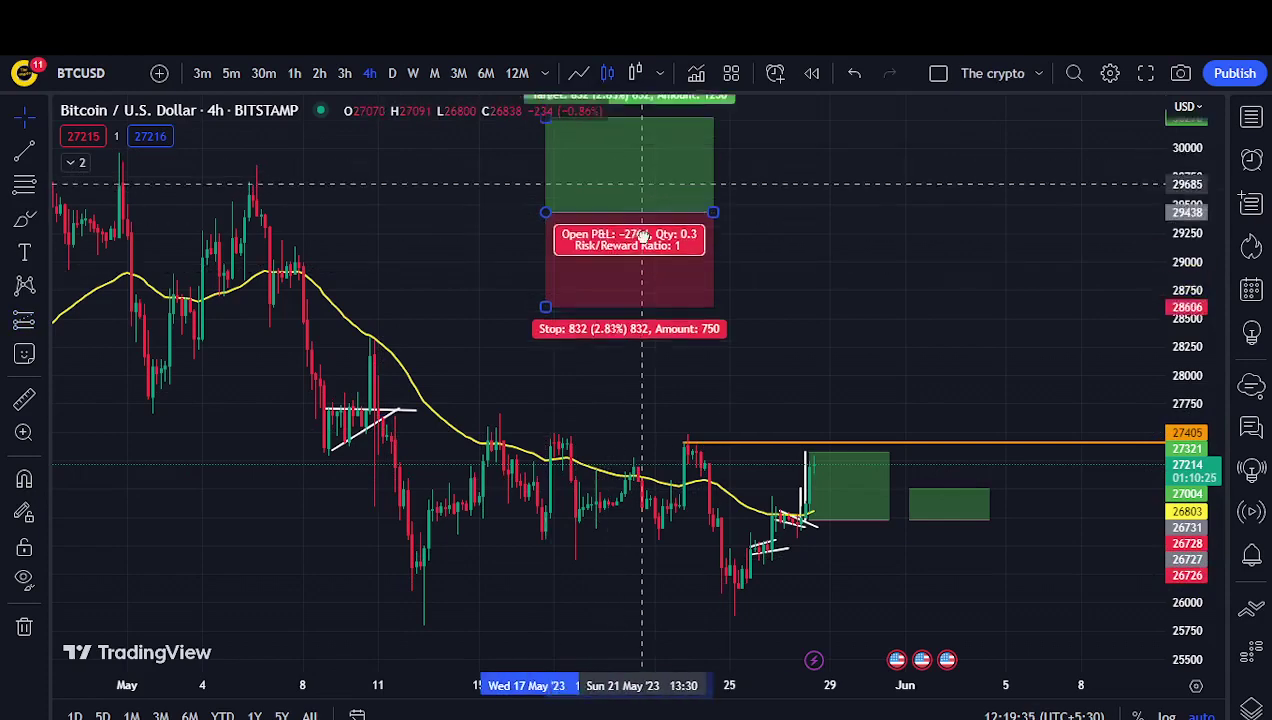
drag(643, 236, 635, 322)
drag(537, 199, 532, 140)
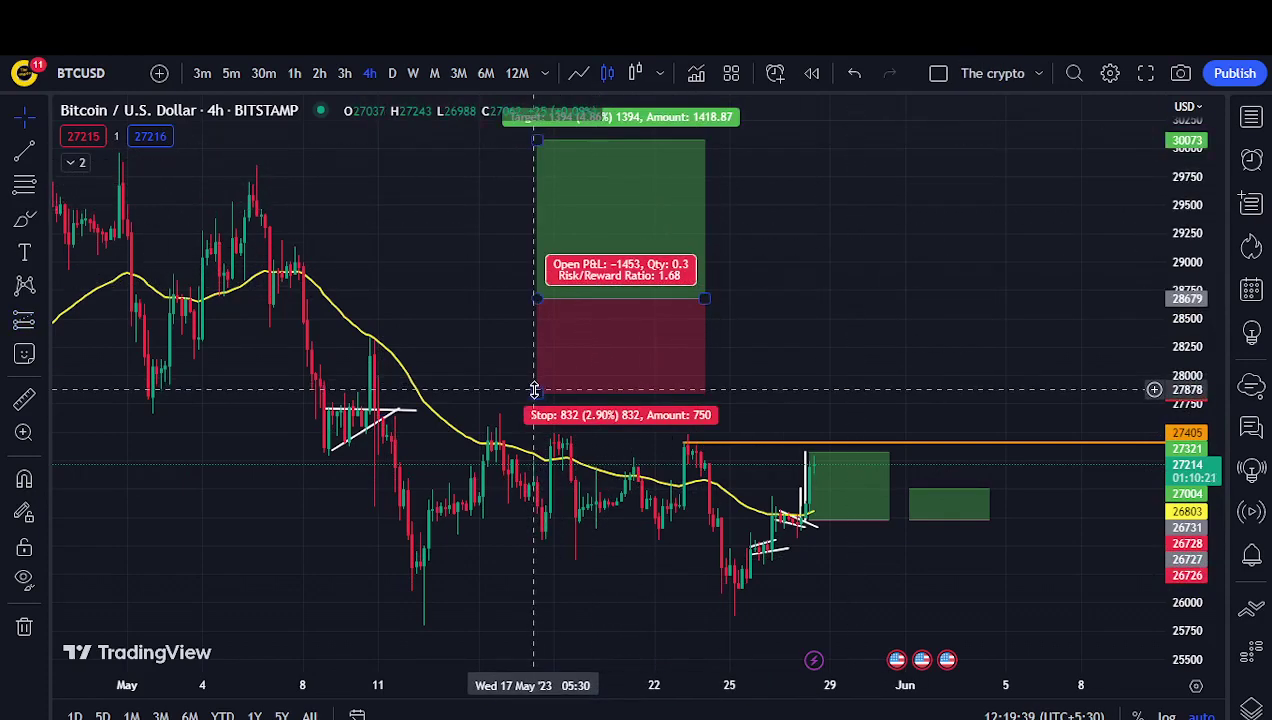
drag(534, 390, 534, 347)
click(722, 335)
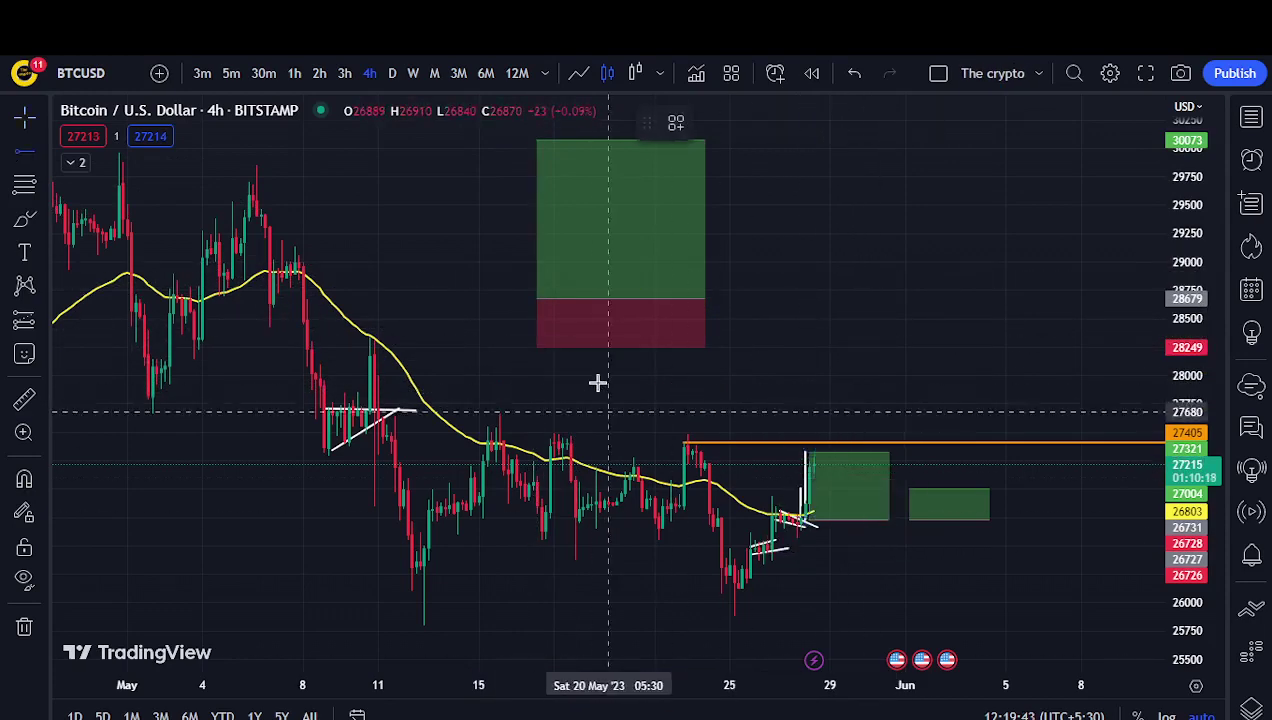
- Add an orange horizontal ray at 27812 and lower the long position's stop to it
key(alt+j)
click(917, 346)
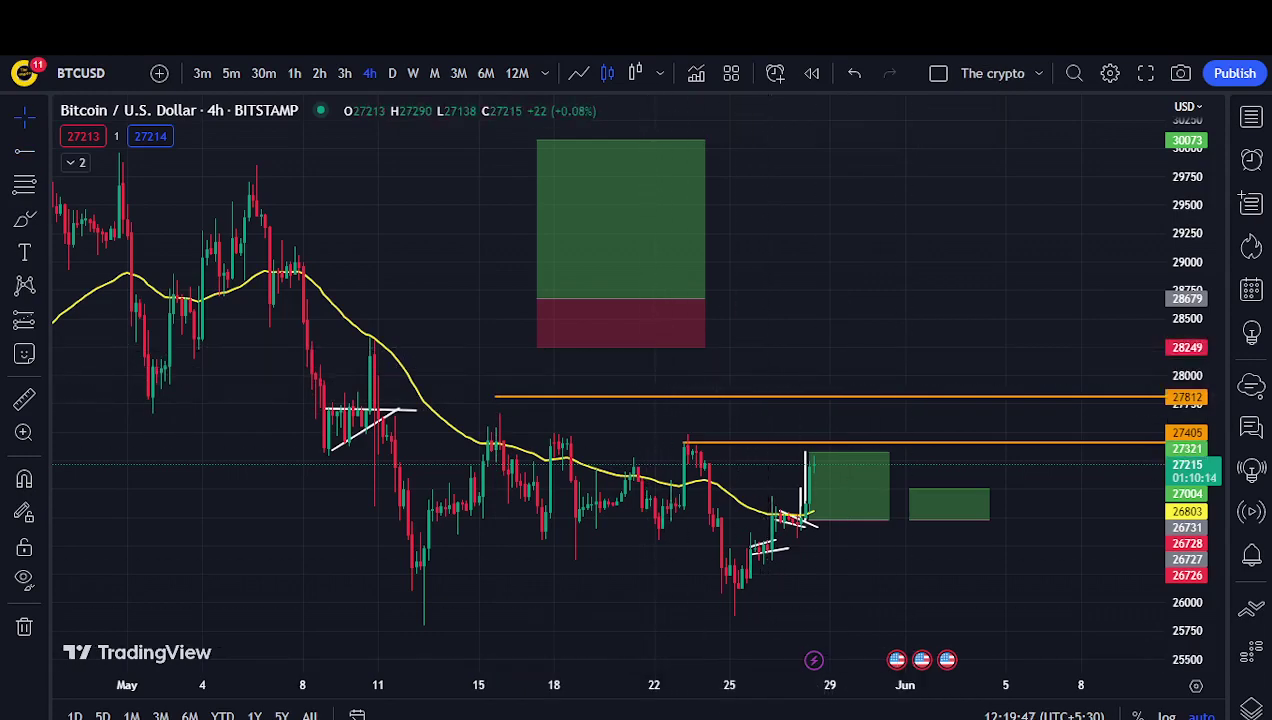
click(25, 218)
mouse_move(497, 362)
mouse_down()
mouse_move(554, 258)
mouse_move(604, 363)
mouse_move(641, 393)
mouse_up()
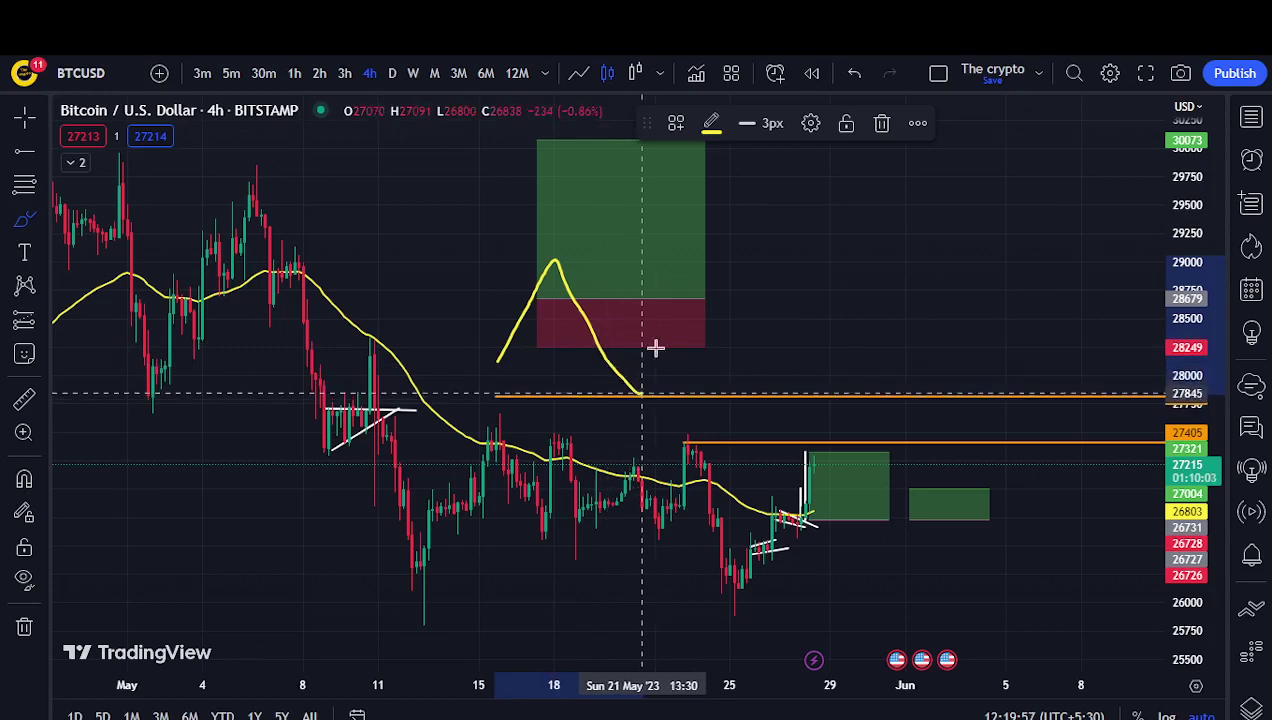
drag(655, 347, 709, 128)
key(ctrl+z)
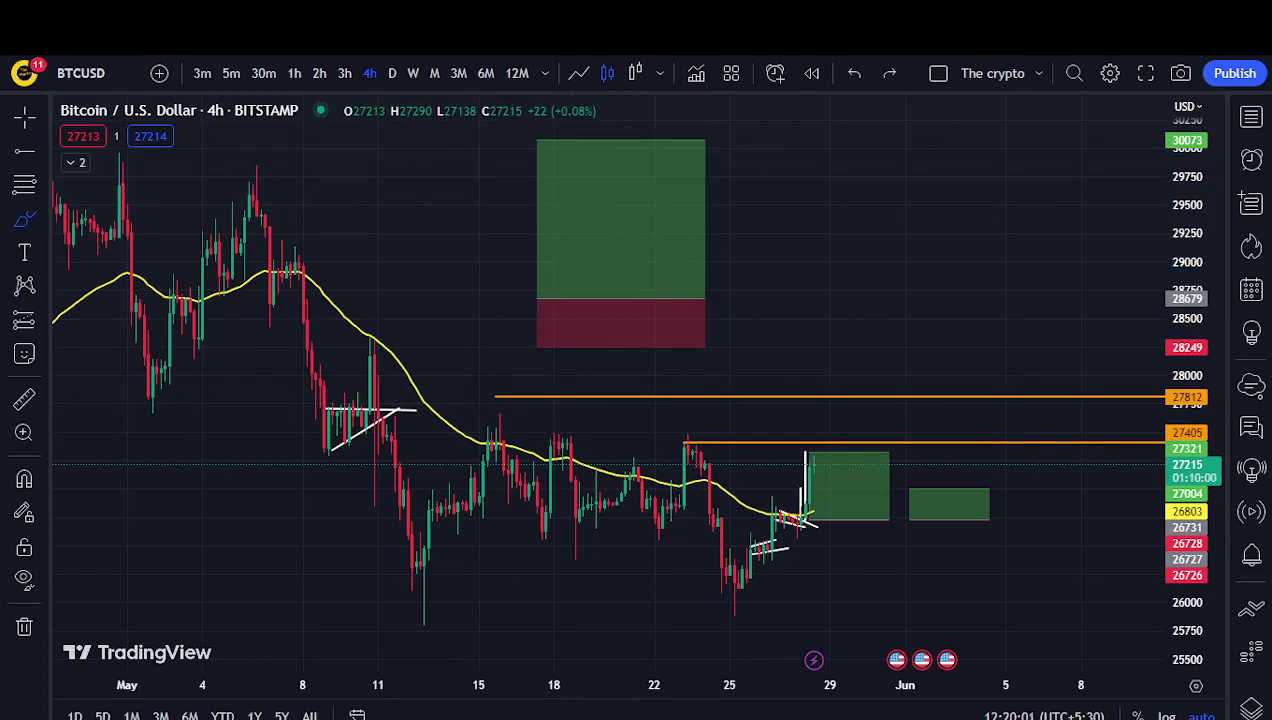
mouse_move(497, 302)
mouse_down()
mouse_move(565, 395)
mouse_move(605, 264)
mouse_up()
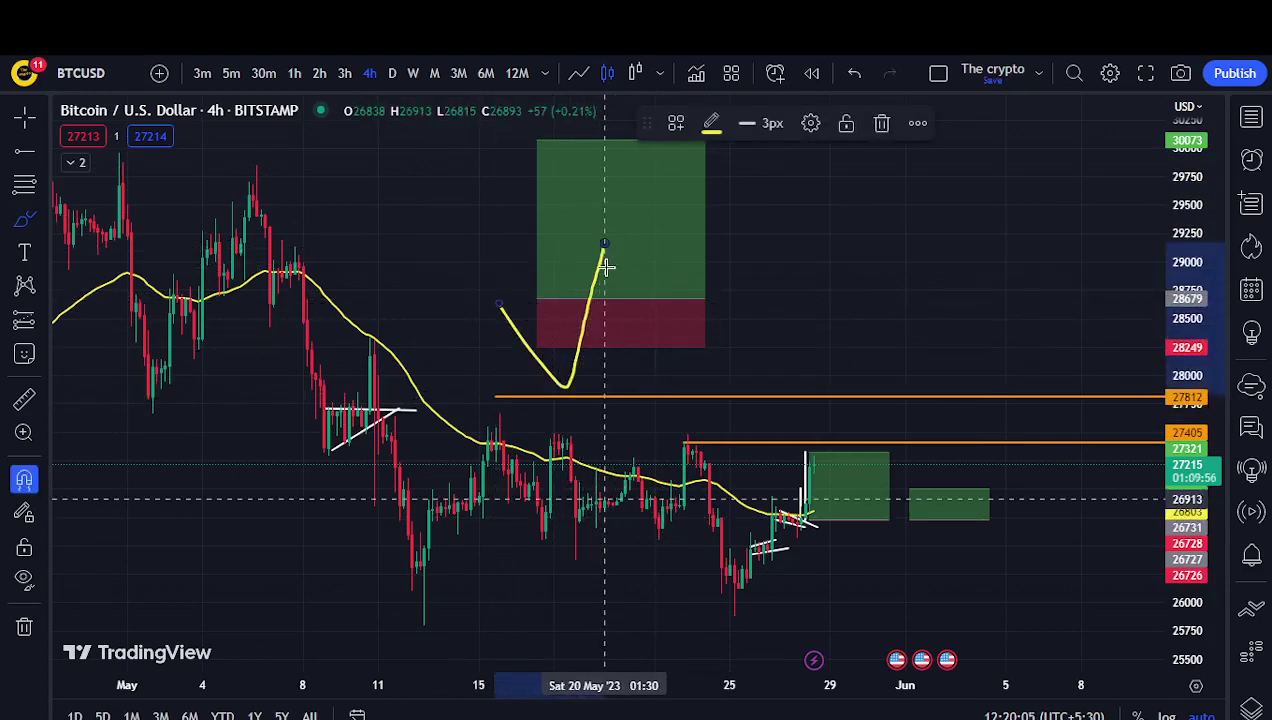
key(ctrl+z)
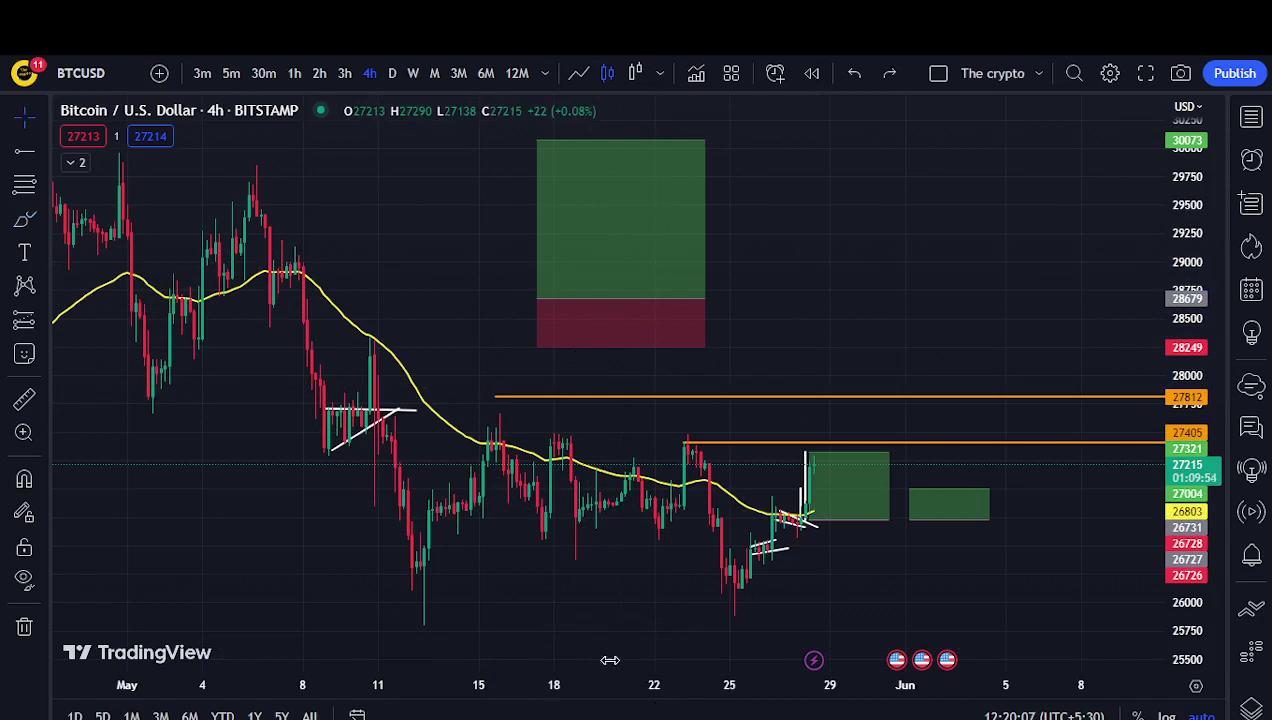
drag(534, 347, 526, 398)
click(880, 337)
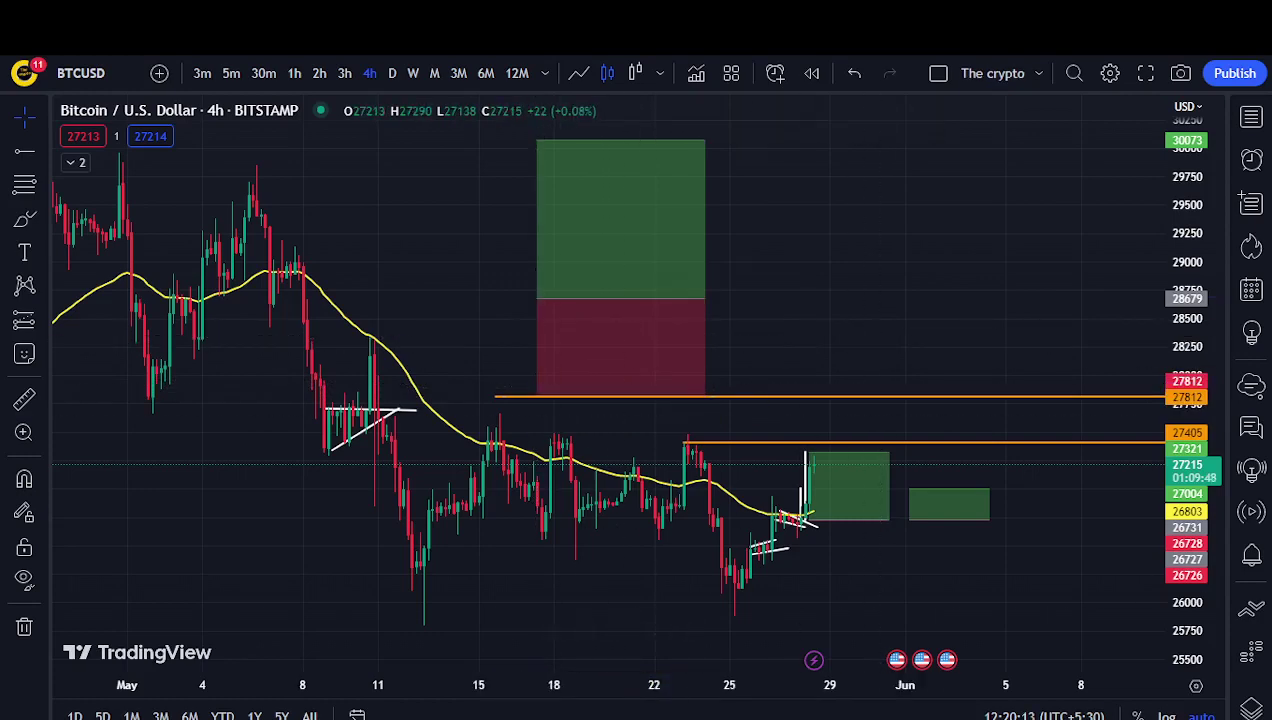
- Delete the upper long-position box with the 30073 target, keeping the 27812 orange line
key(alt+b)
mouse_move(476, 274)
mouse_down()
mouse_move(588, 398)
mouse_move(647, 221)
mouse_up()
key(ctrl+z)
click(618, 292)
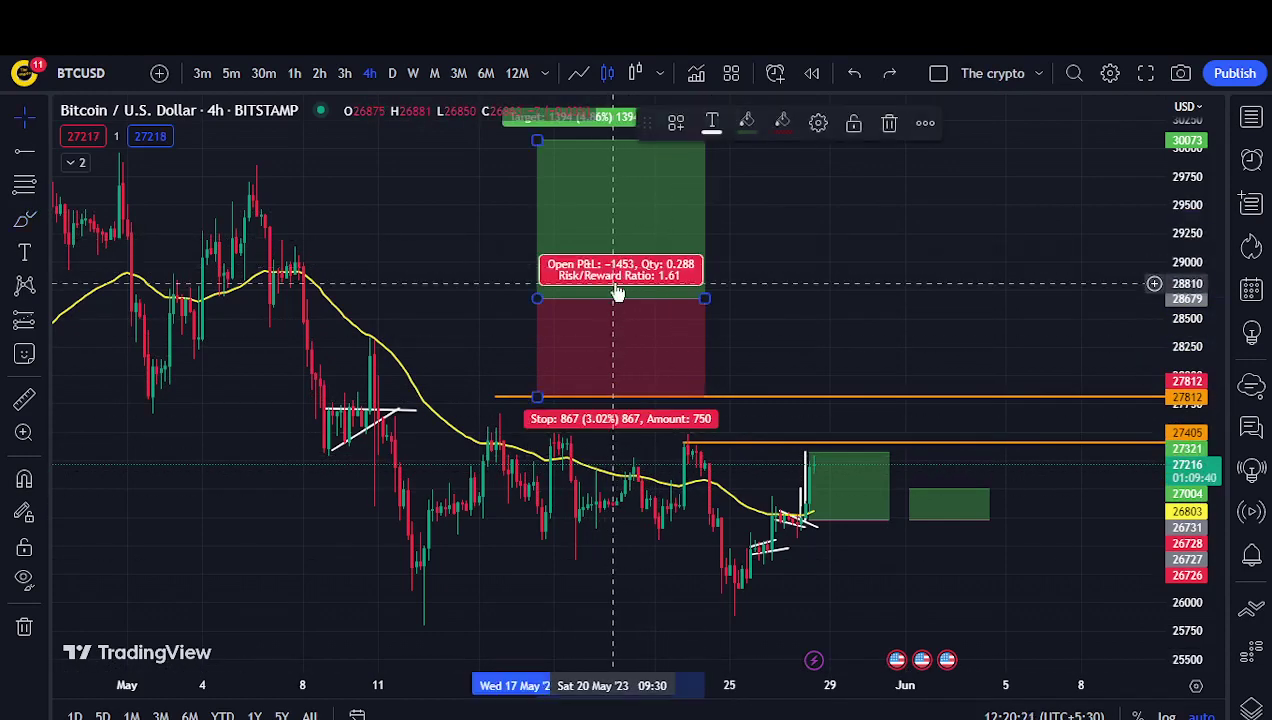
key(Delete)
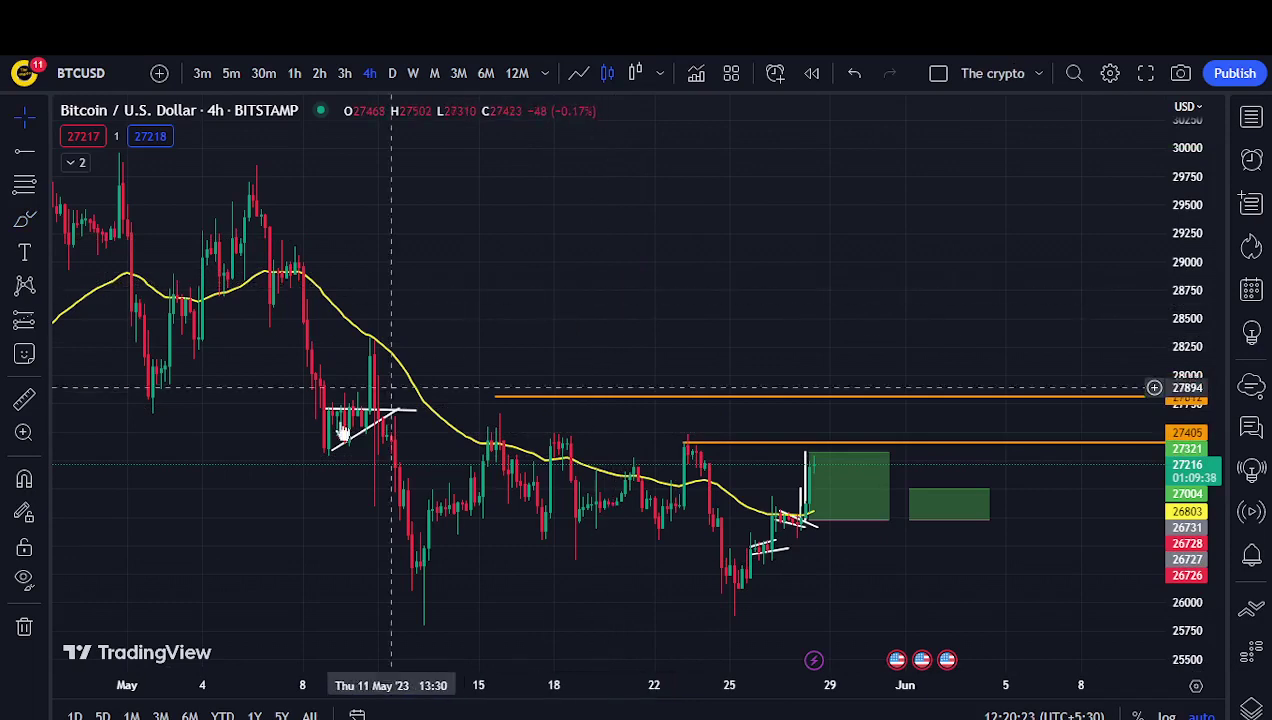